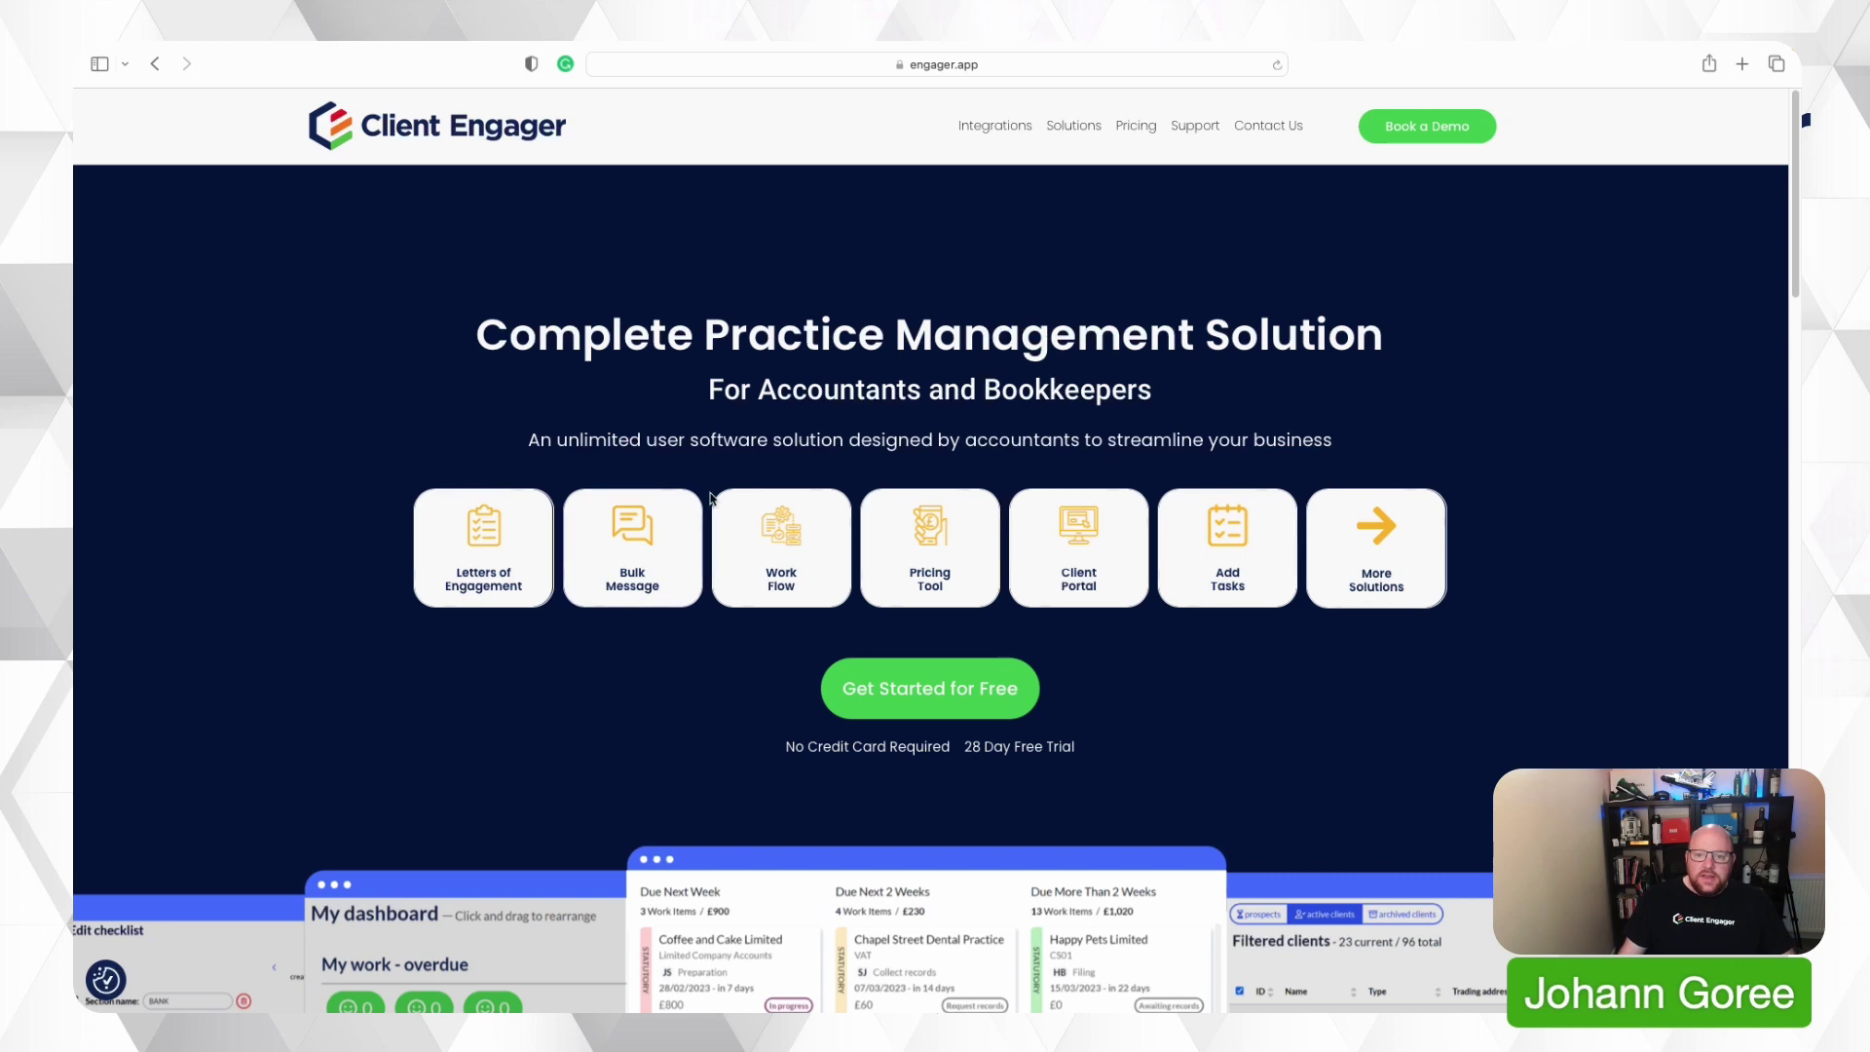
Start a free sign-up as a Sole Trader business named 'JG Bookkeeping'.
scroll(779, 468, "down", 3)
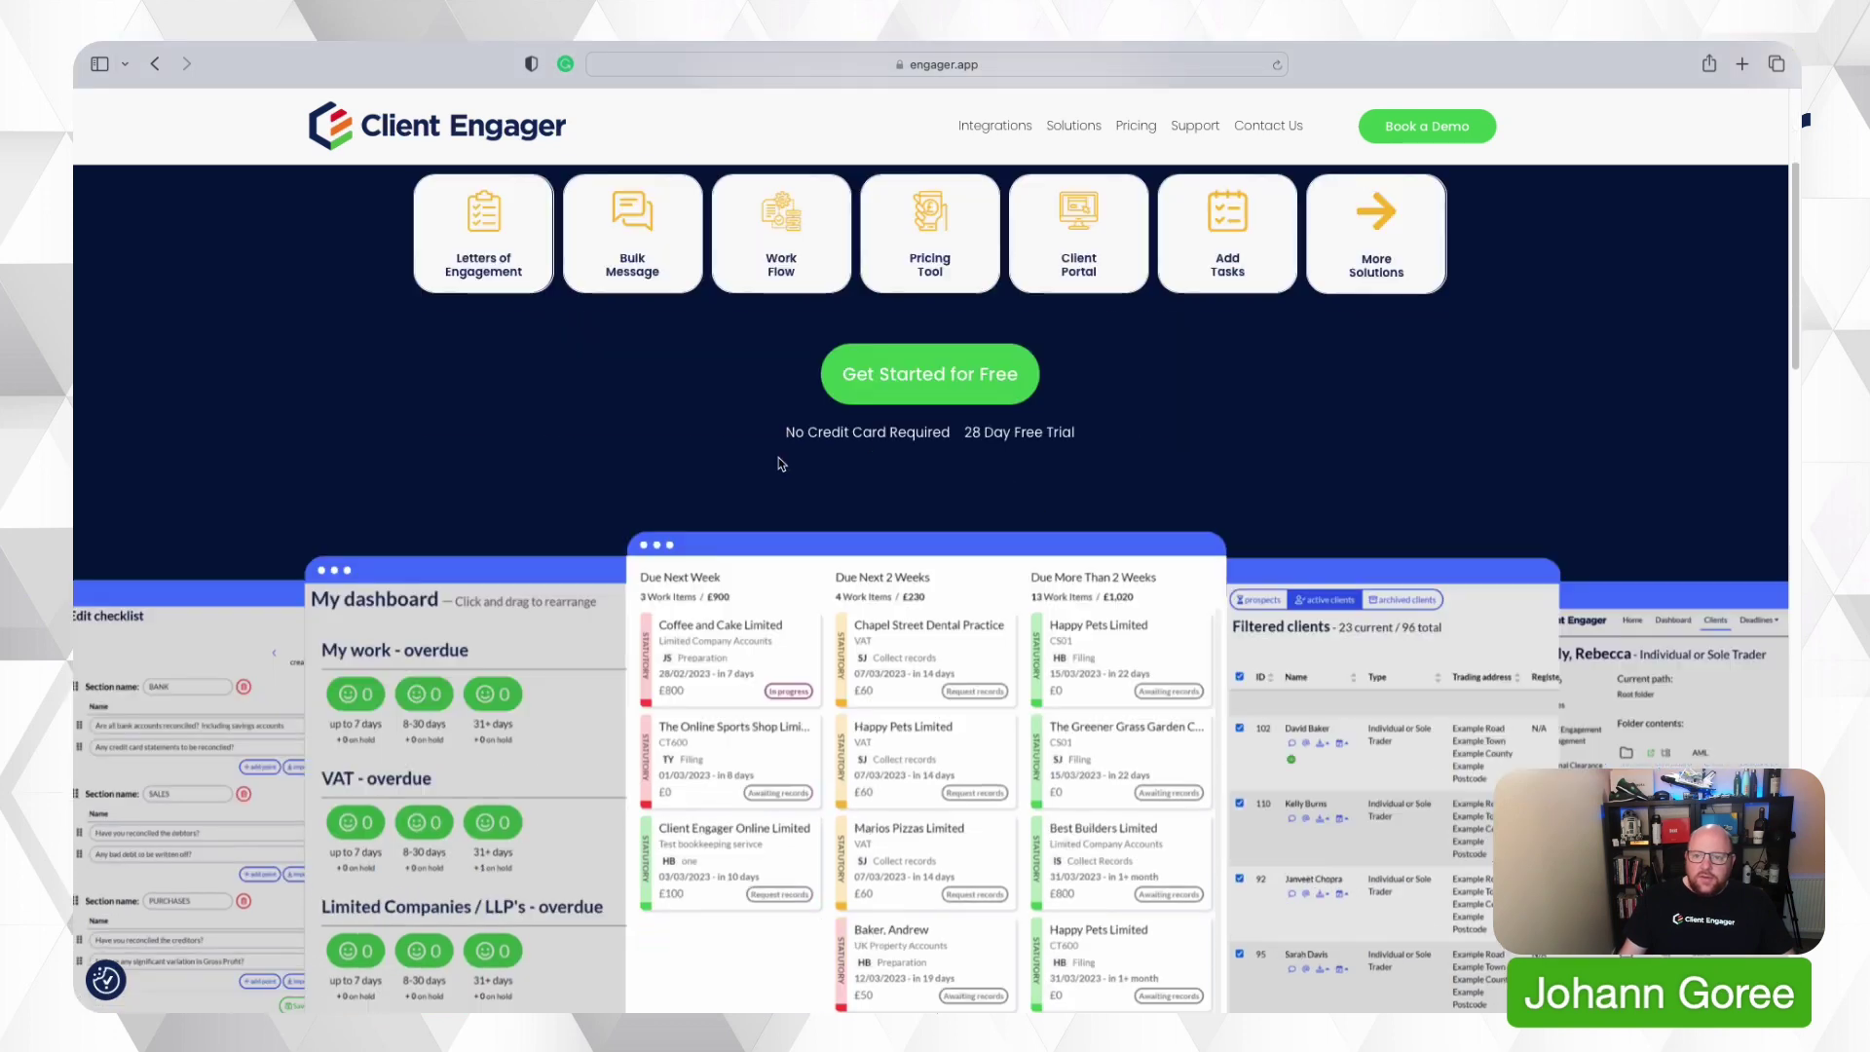
left_click(953, 387)
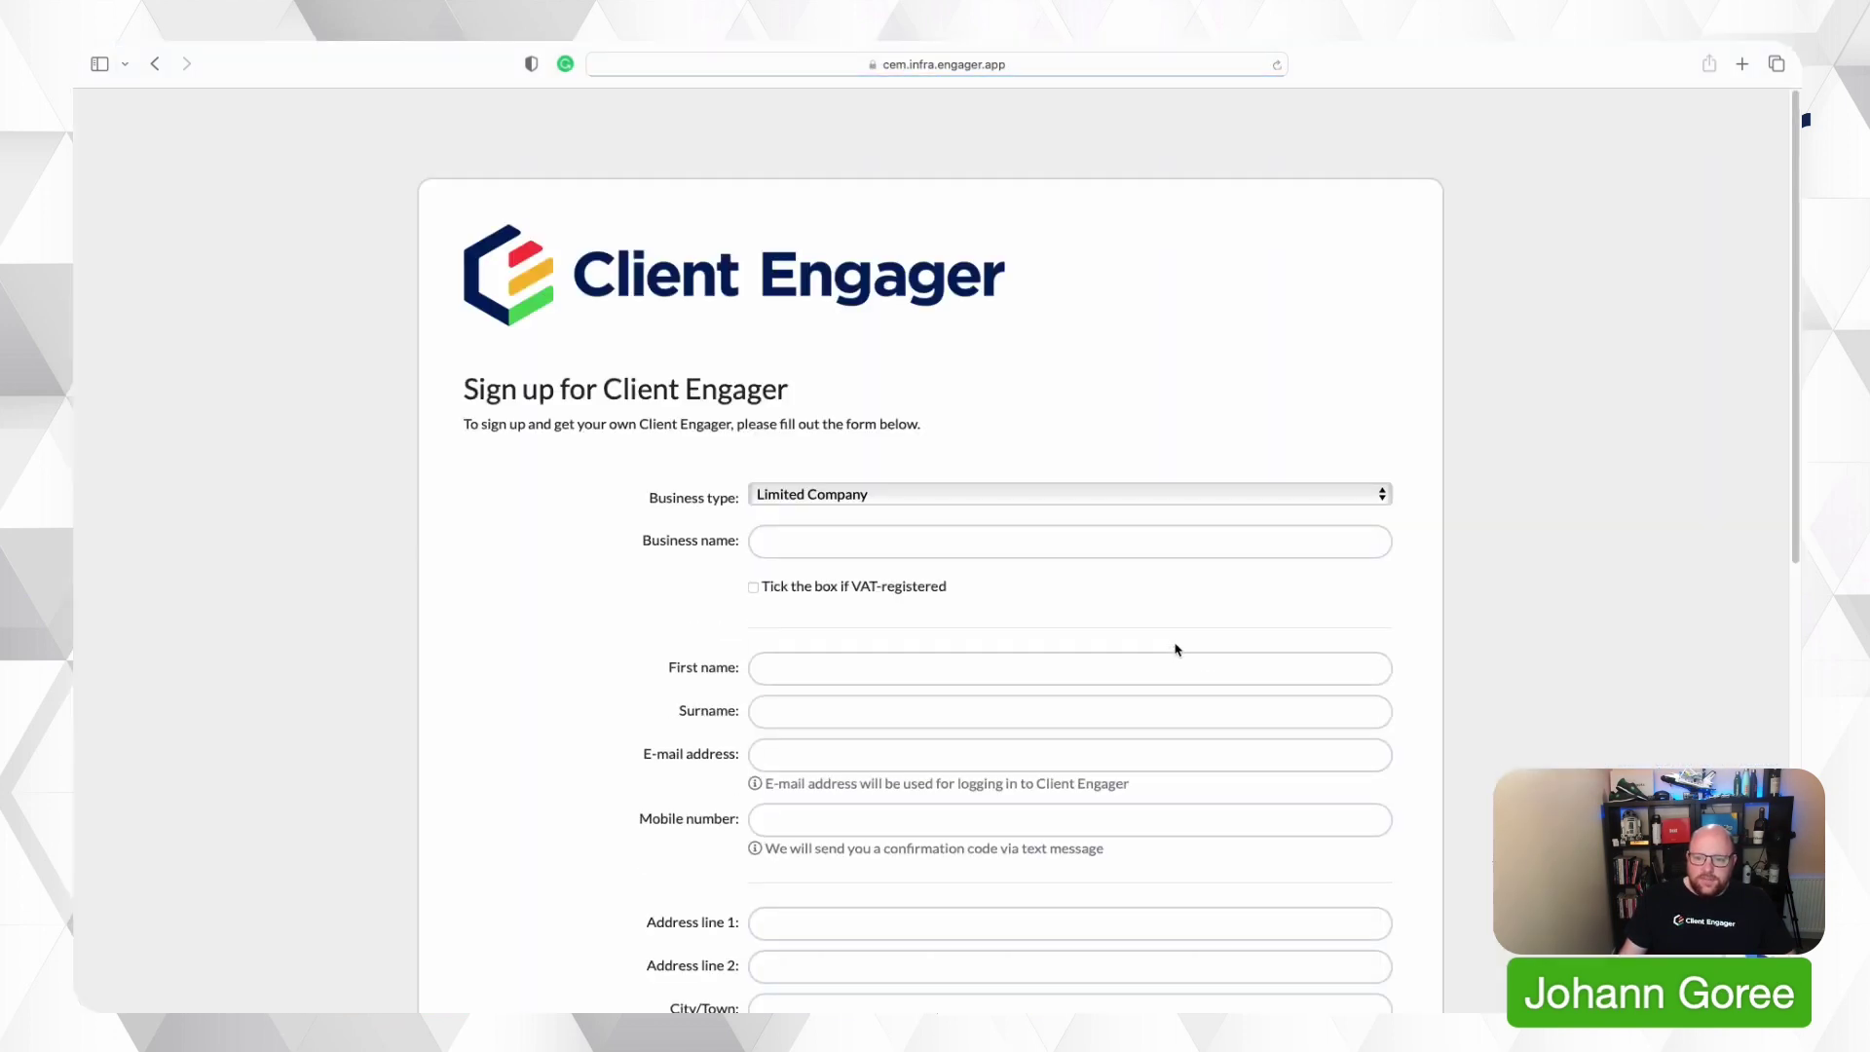
scroll(927, 548, "down", 2)
scroll(916, 540, "up", 2)
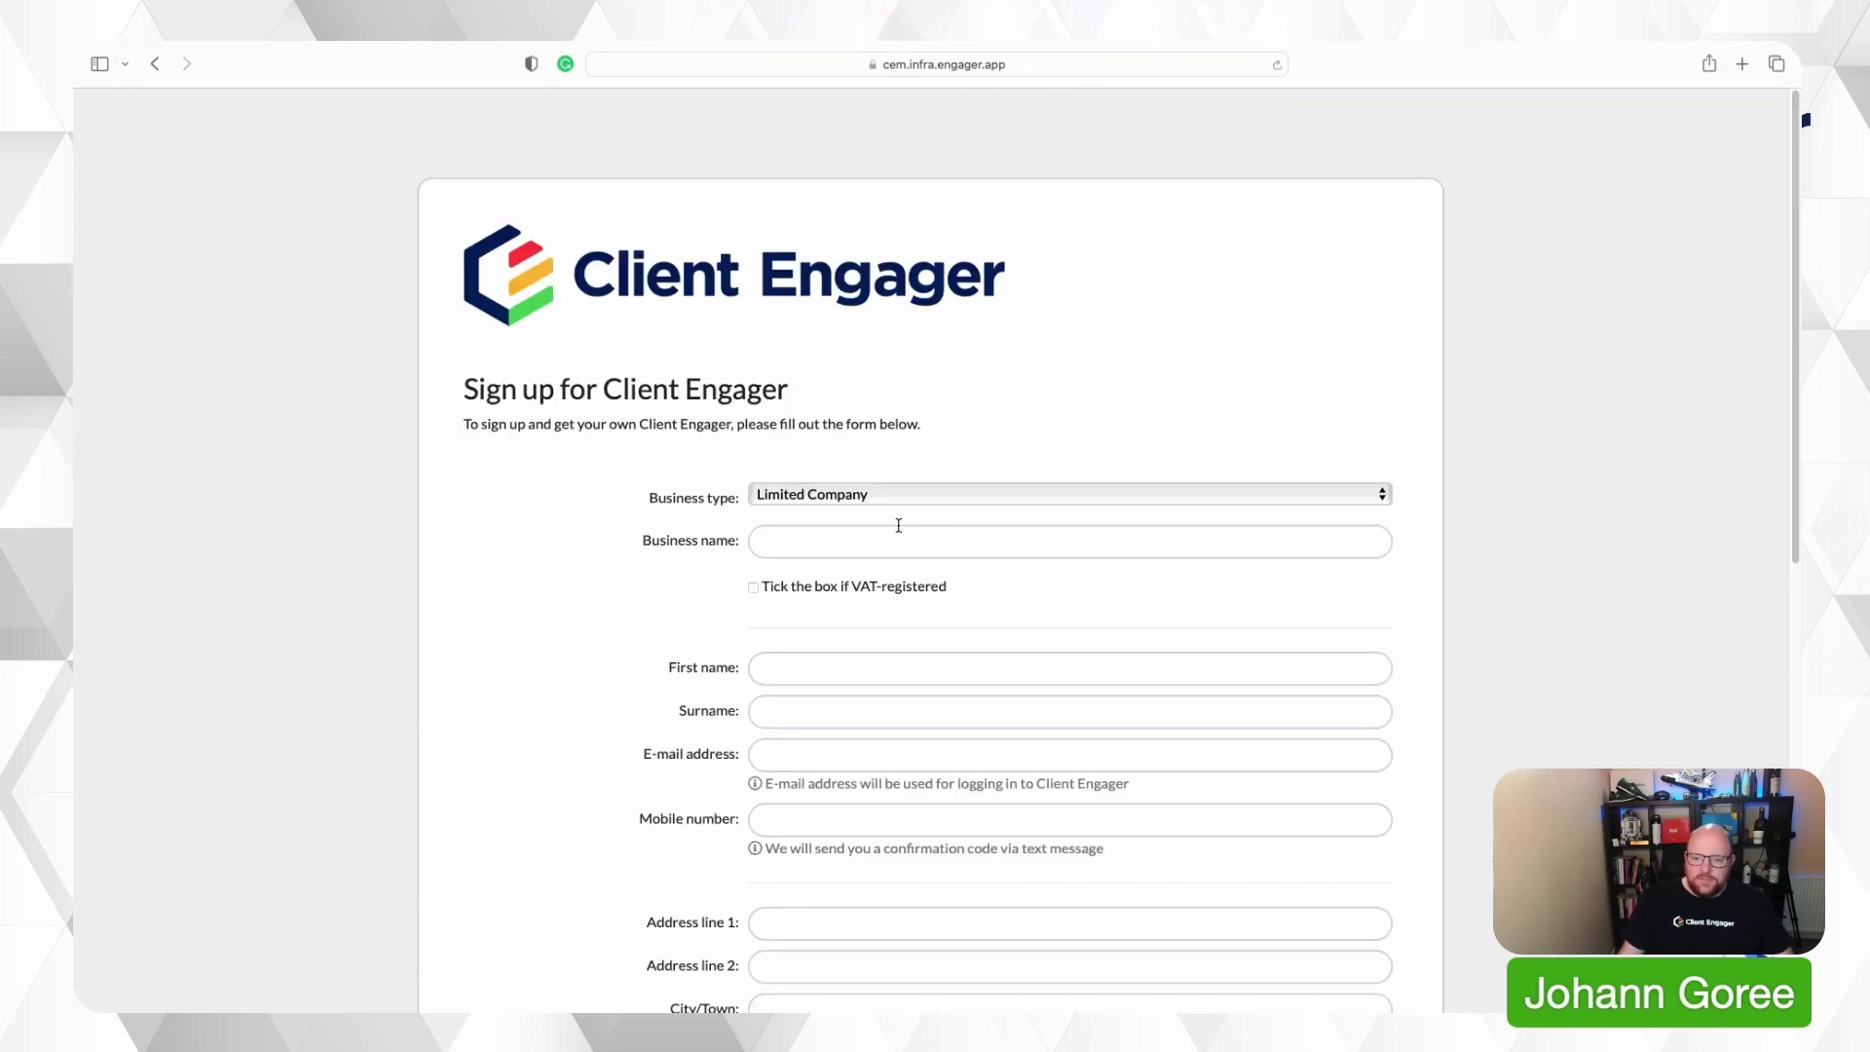
left_click(850, 544)
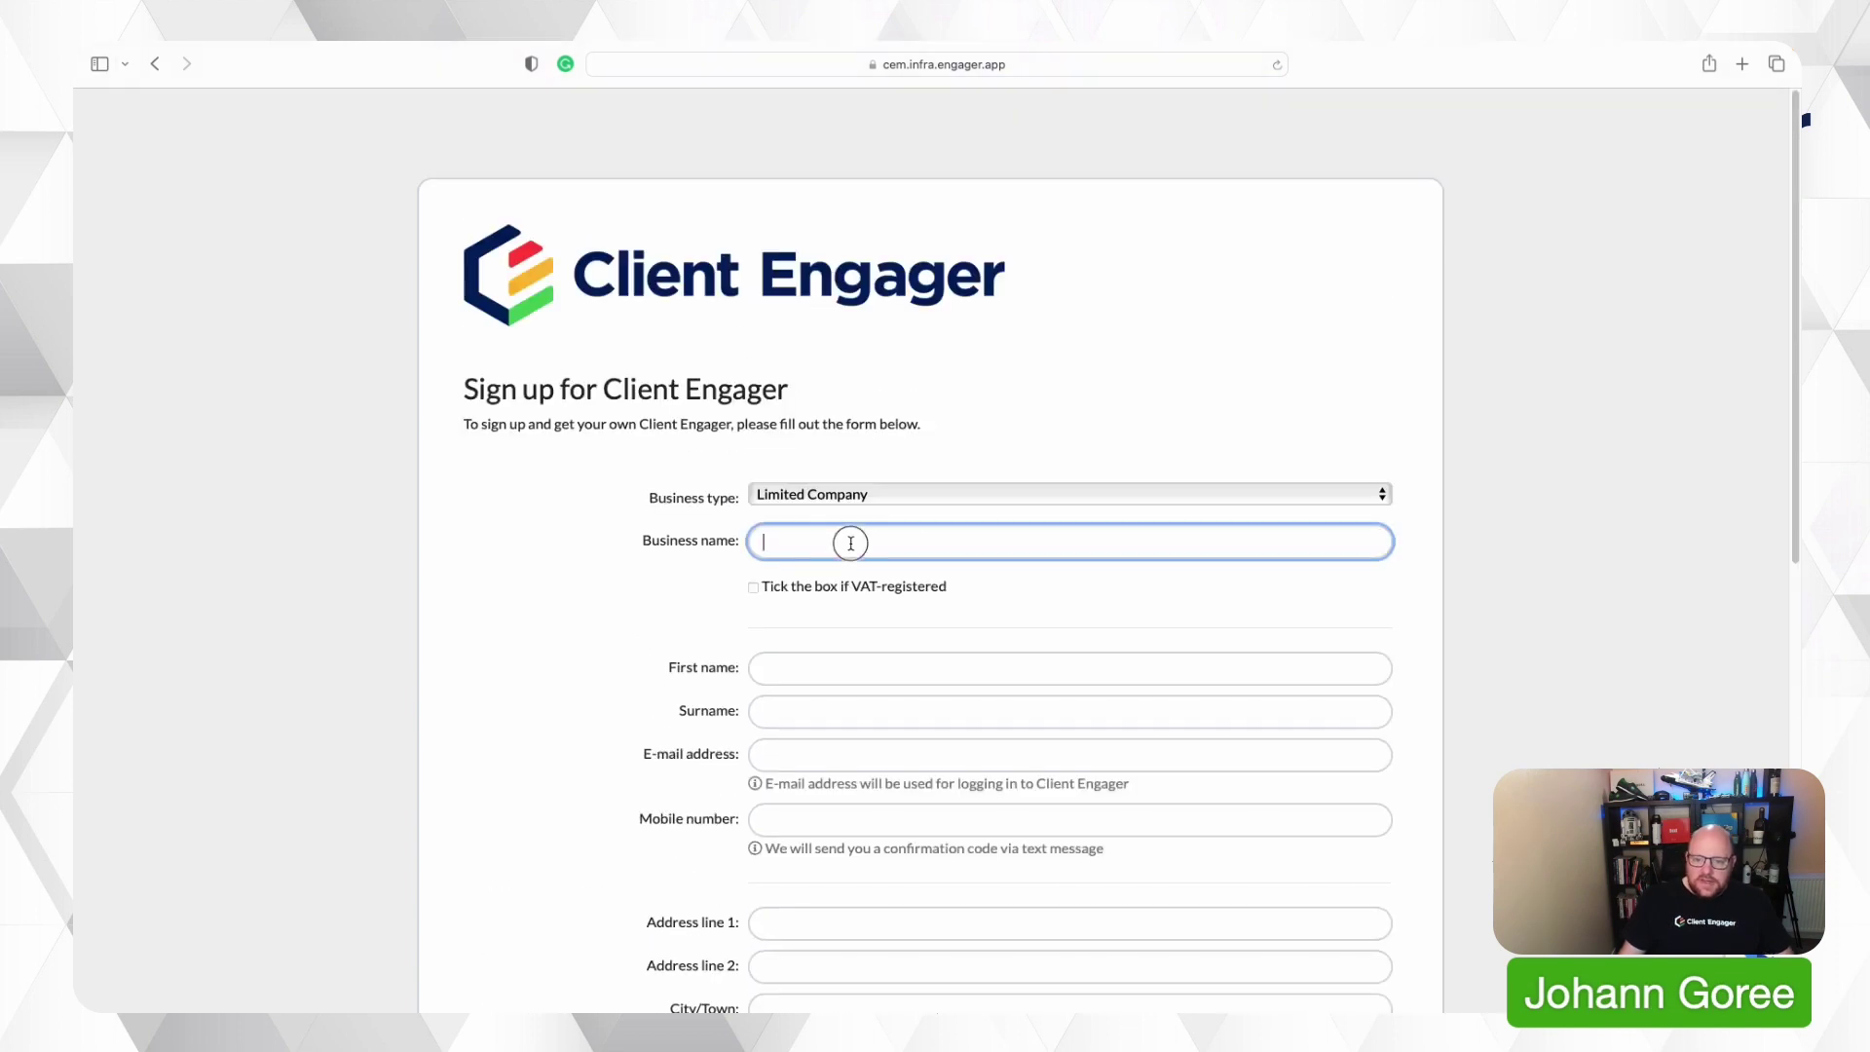
left_click(1205, 496)
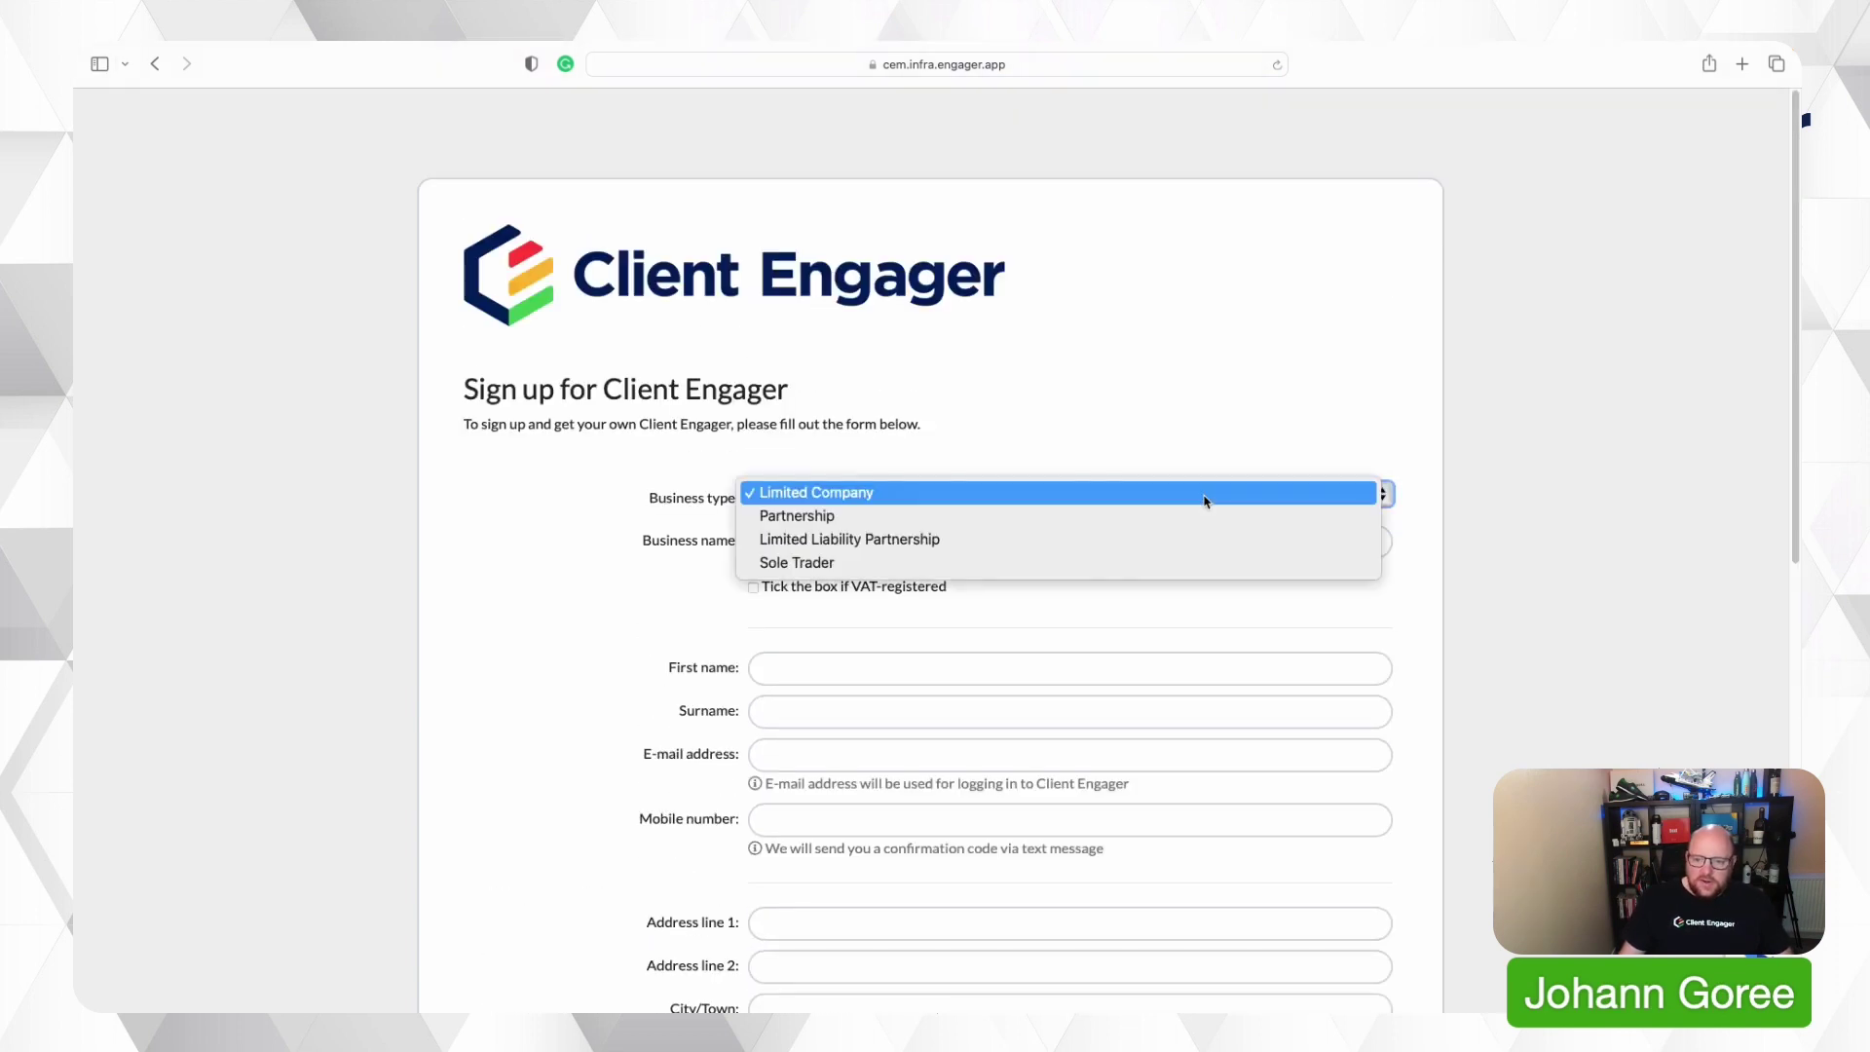
left_click(1056, 563)
left_click(995, 538)
type("JG Bookkeeping")
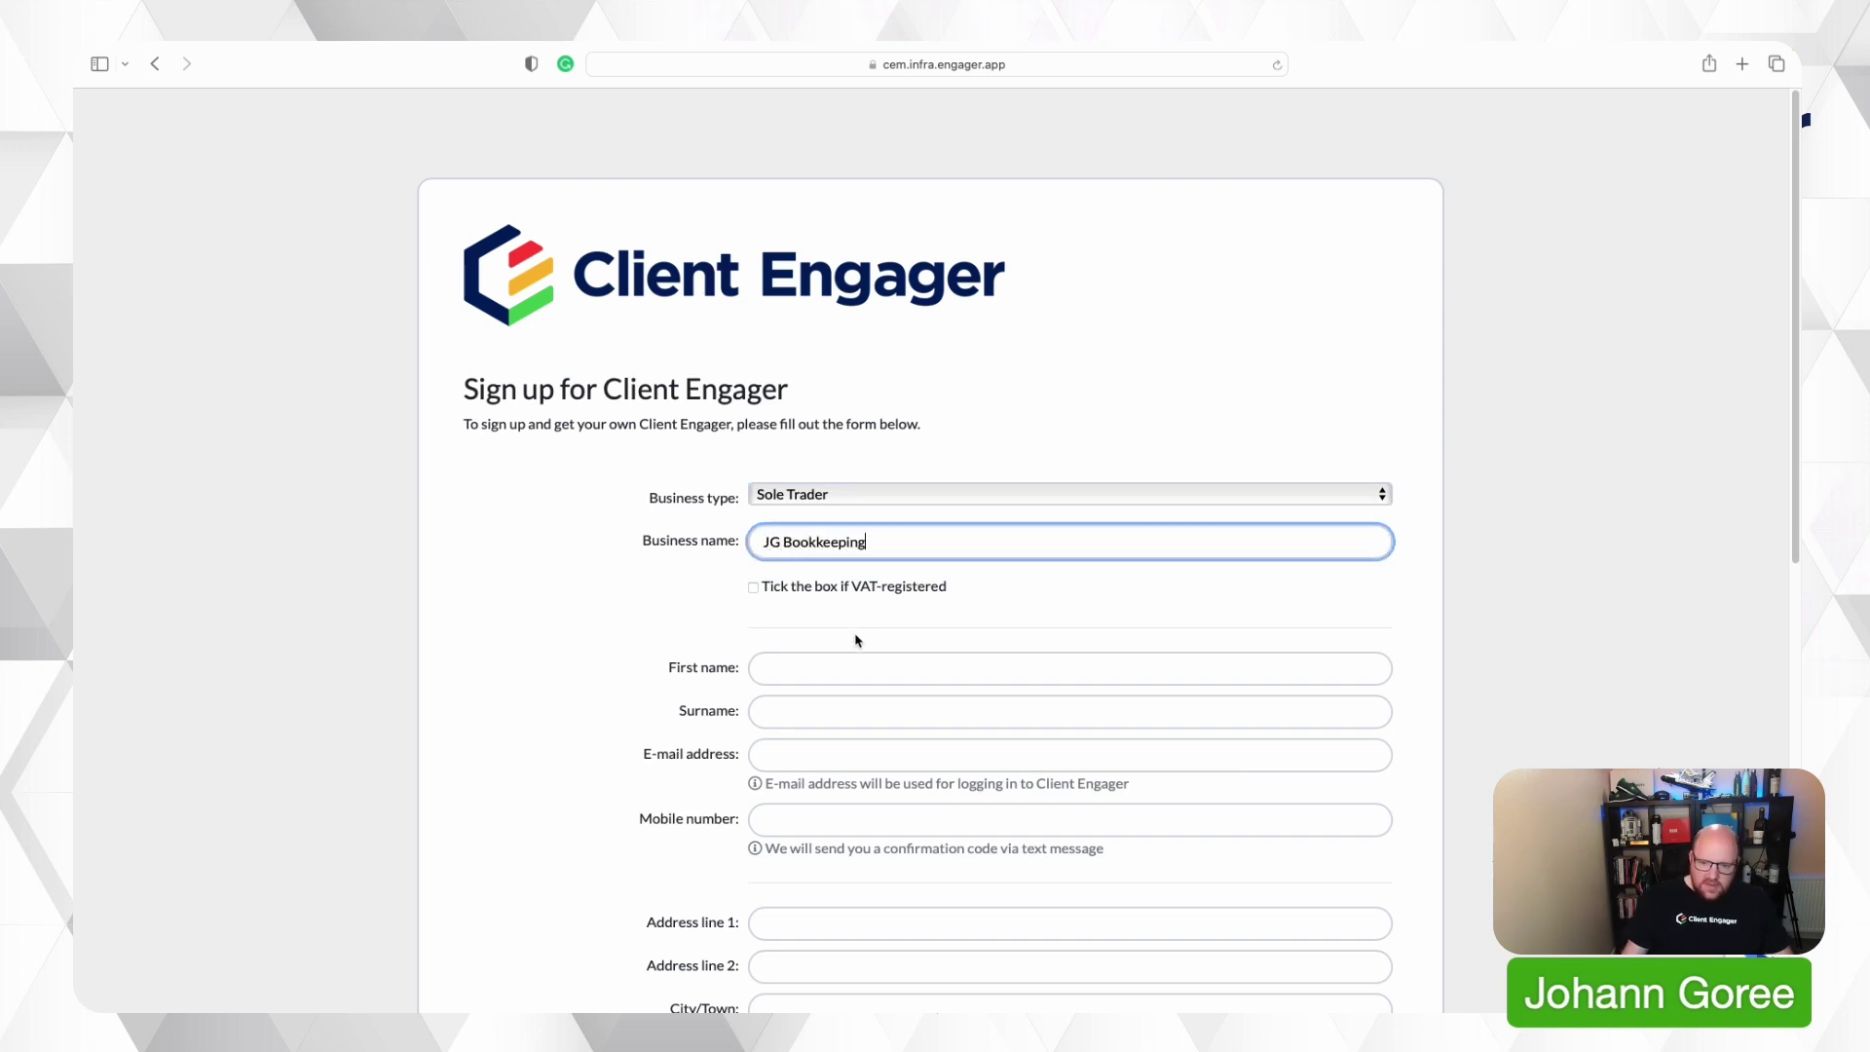
Enter the contact's first name, surname, e-mail address and mobile number.
scroll(855, 634, "down", 1)
left_click(814, 639)
key("Tab")
key("Tab")
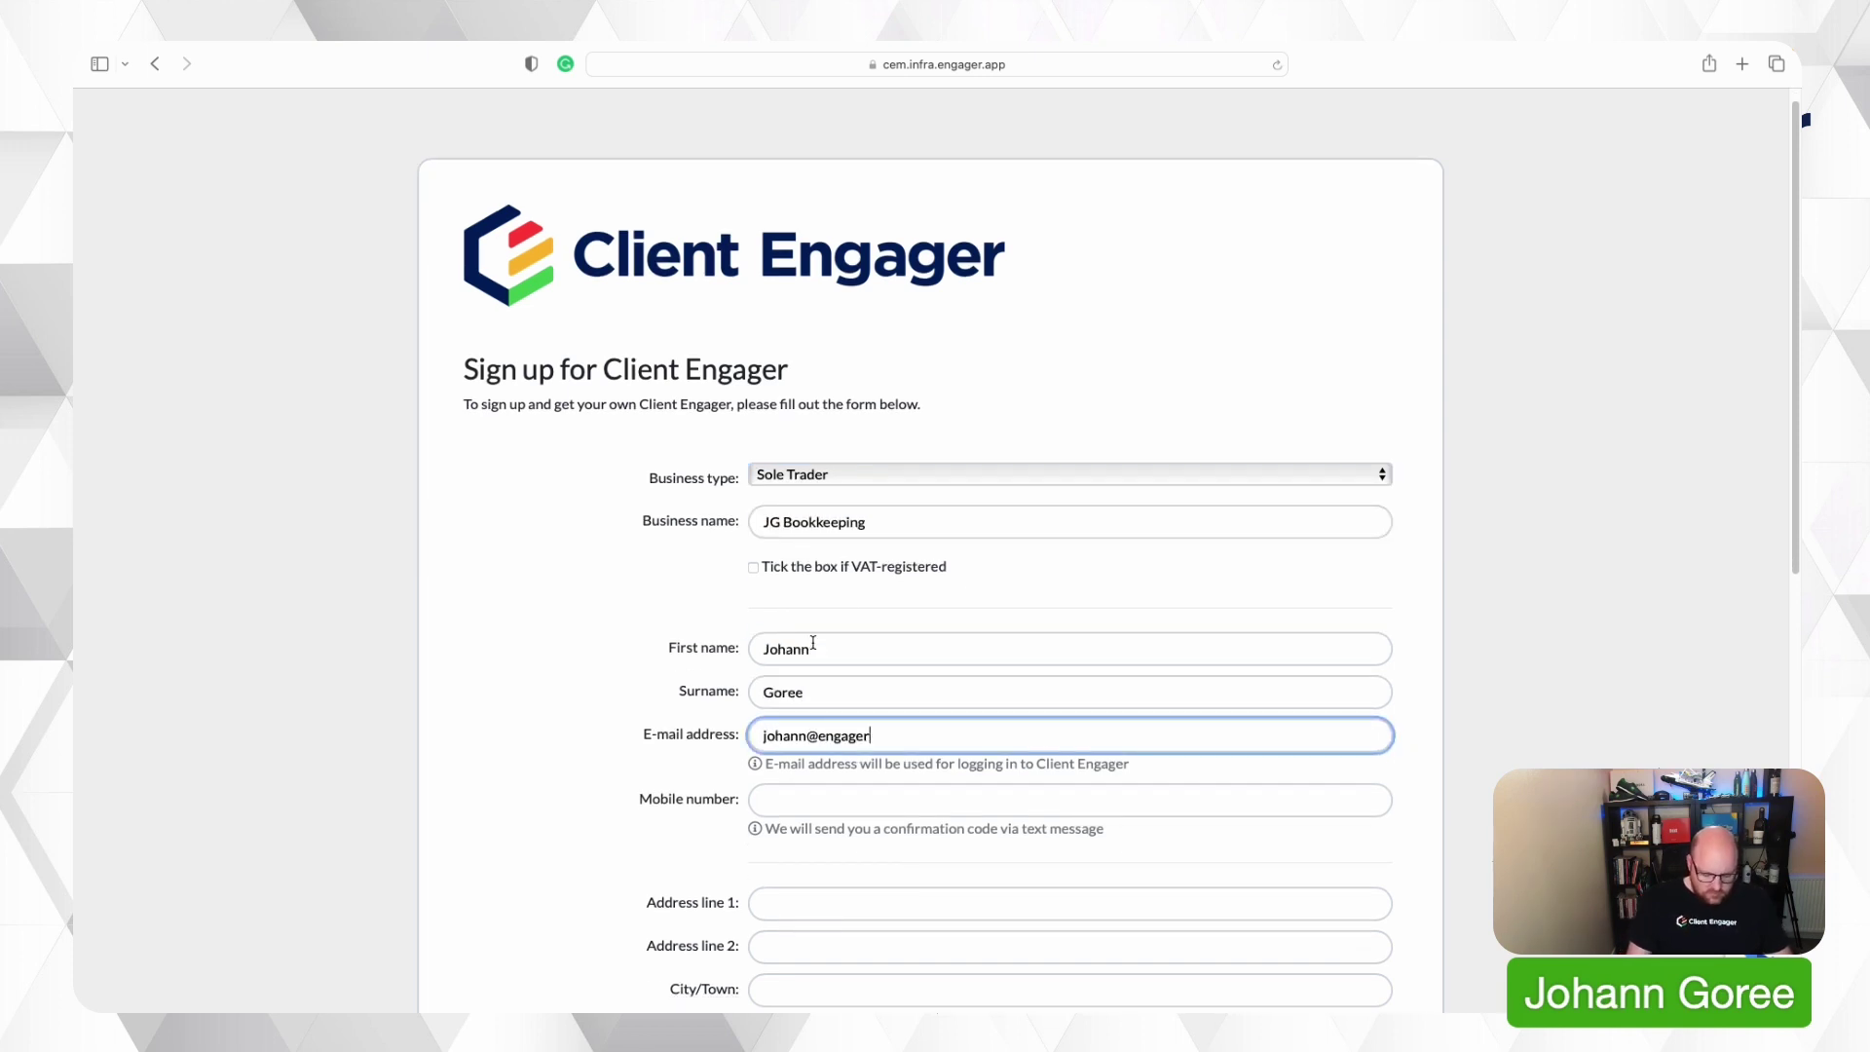
key("Tab")
key("Tab")
Fill in the business address, set country to Scotland and referral source to Personal recommendation.
scroll(824, 654, "down", 3)
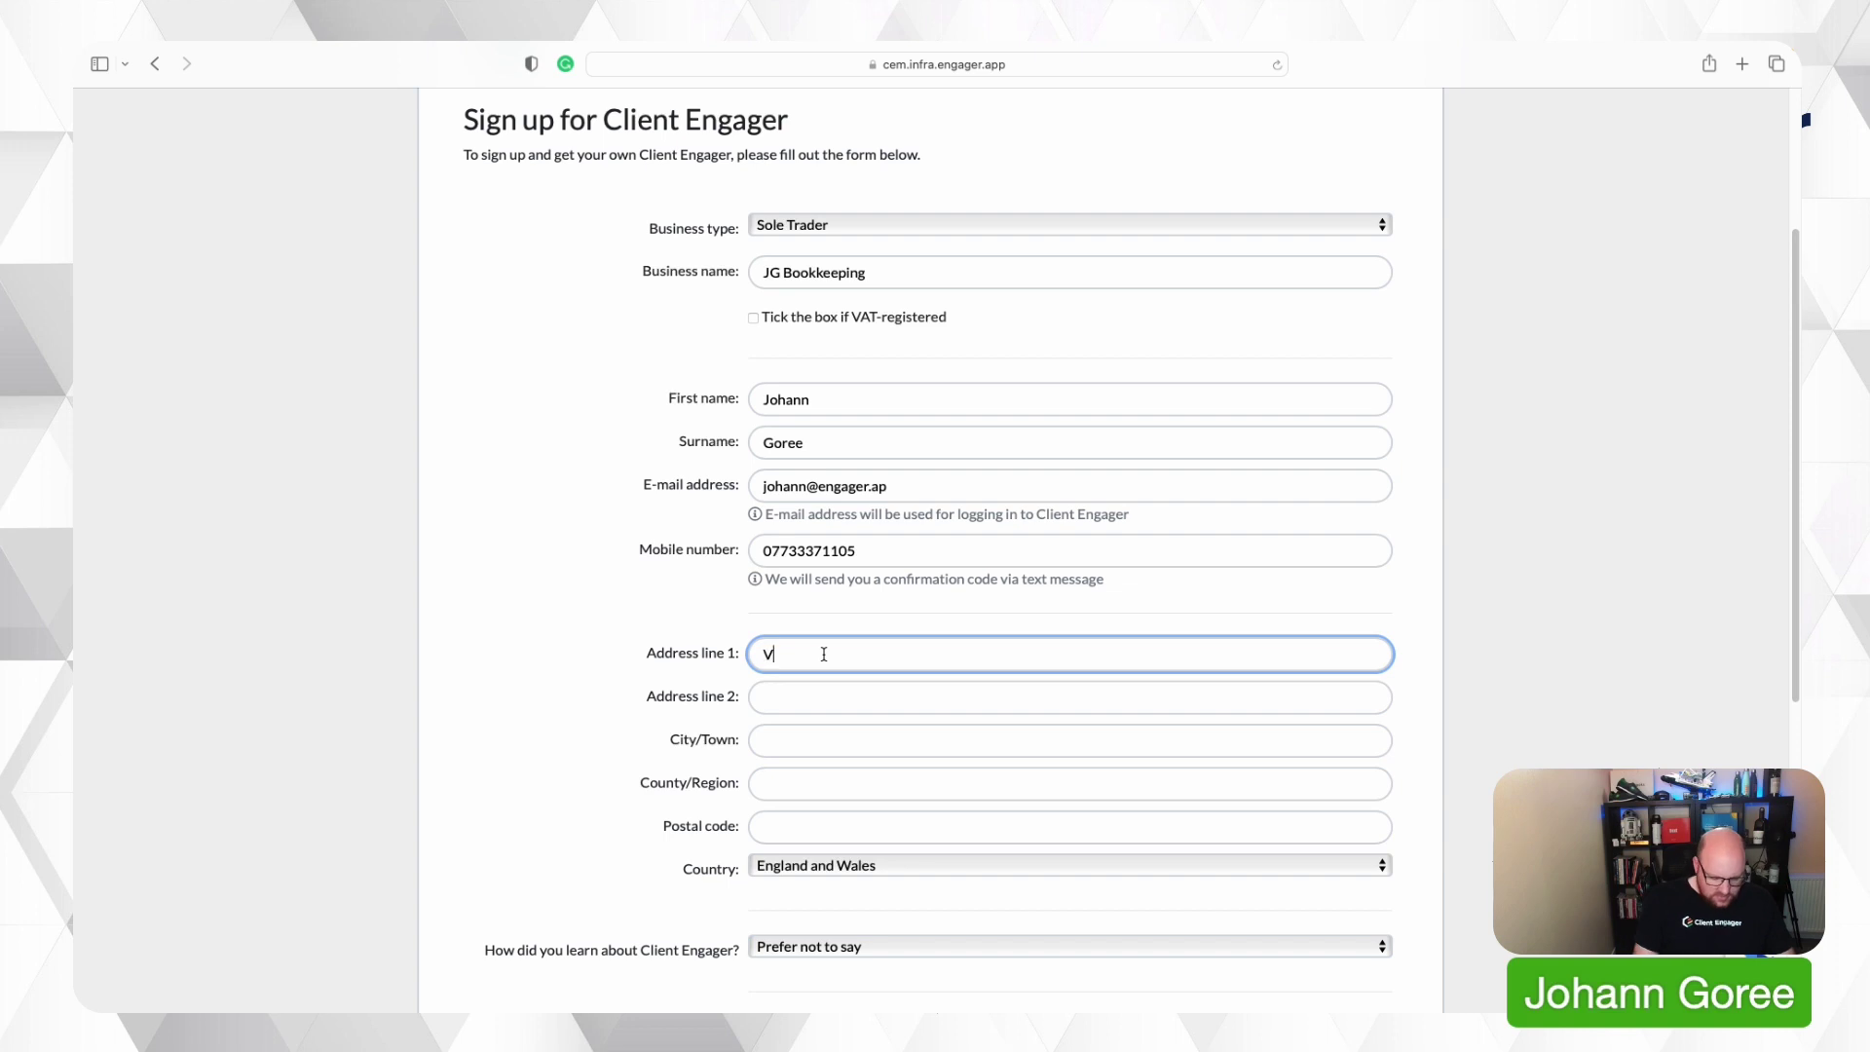
key("Tab")
key("Tab")
key("Tab")
key("Tab")
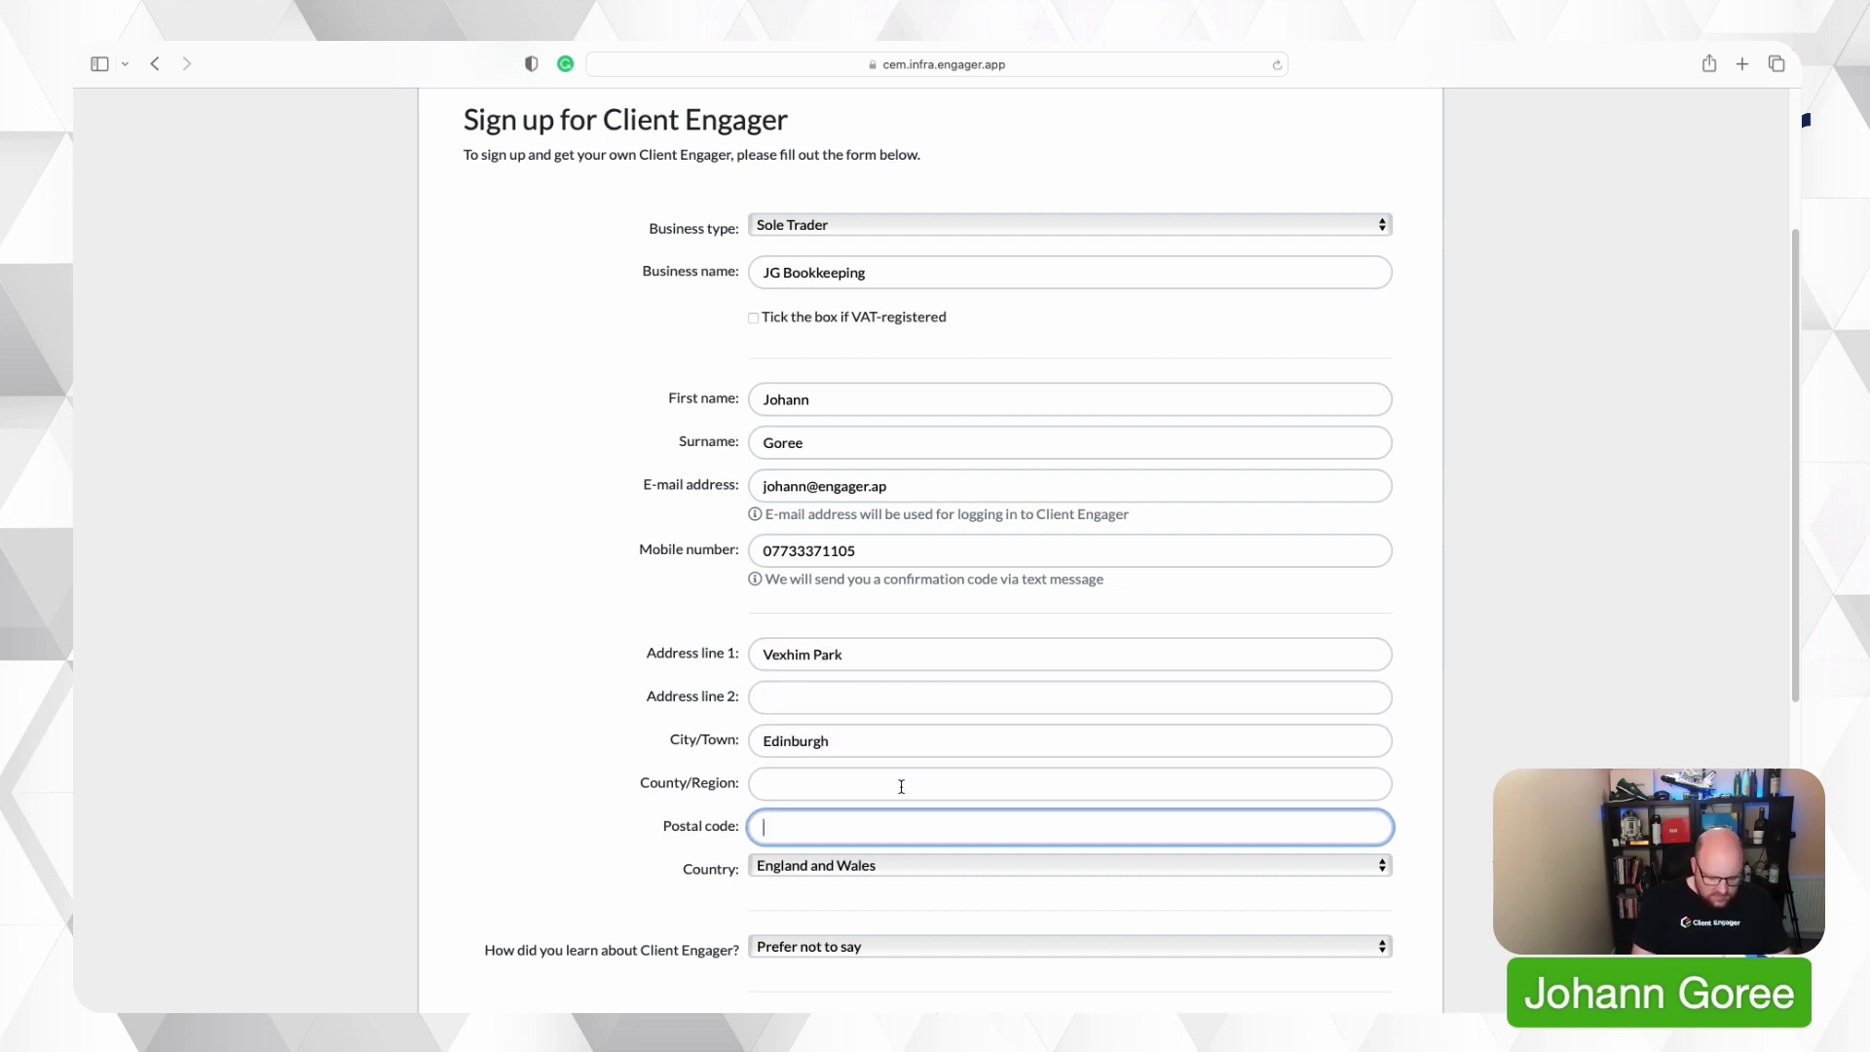
key("Tab")
key("Down")
key("Return")
key("Tab")
key("Down")
key("Return")
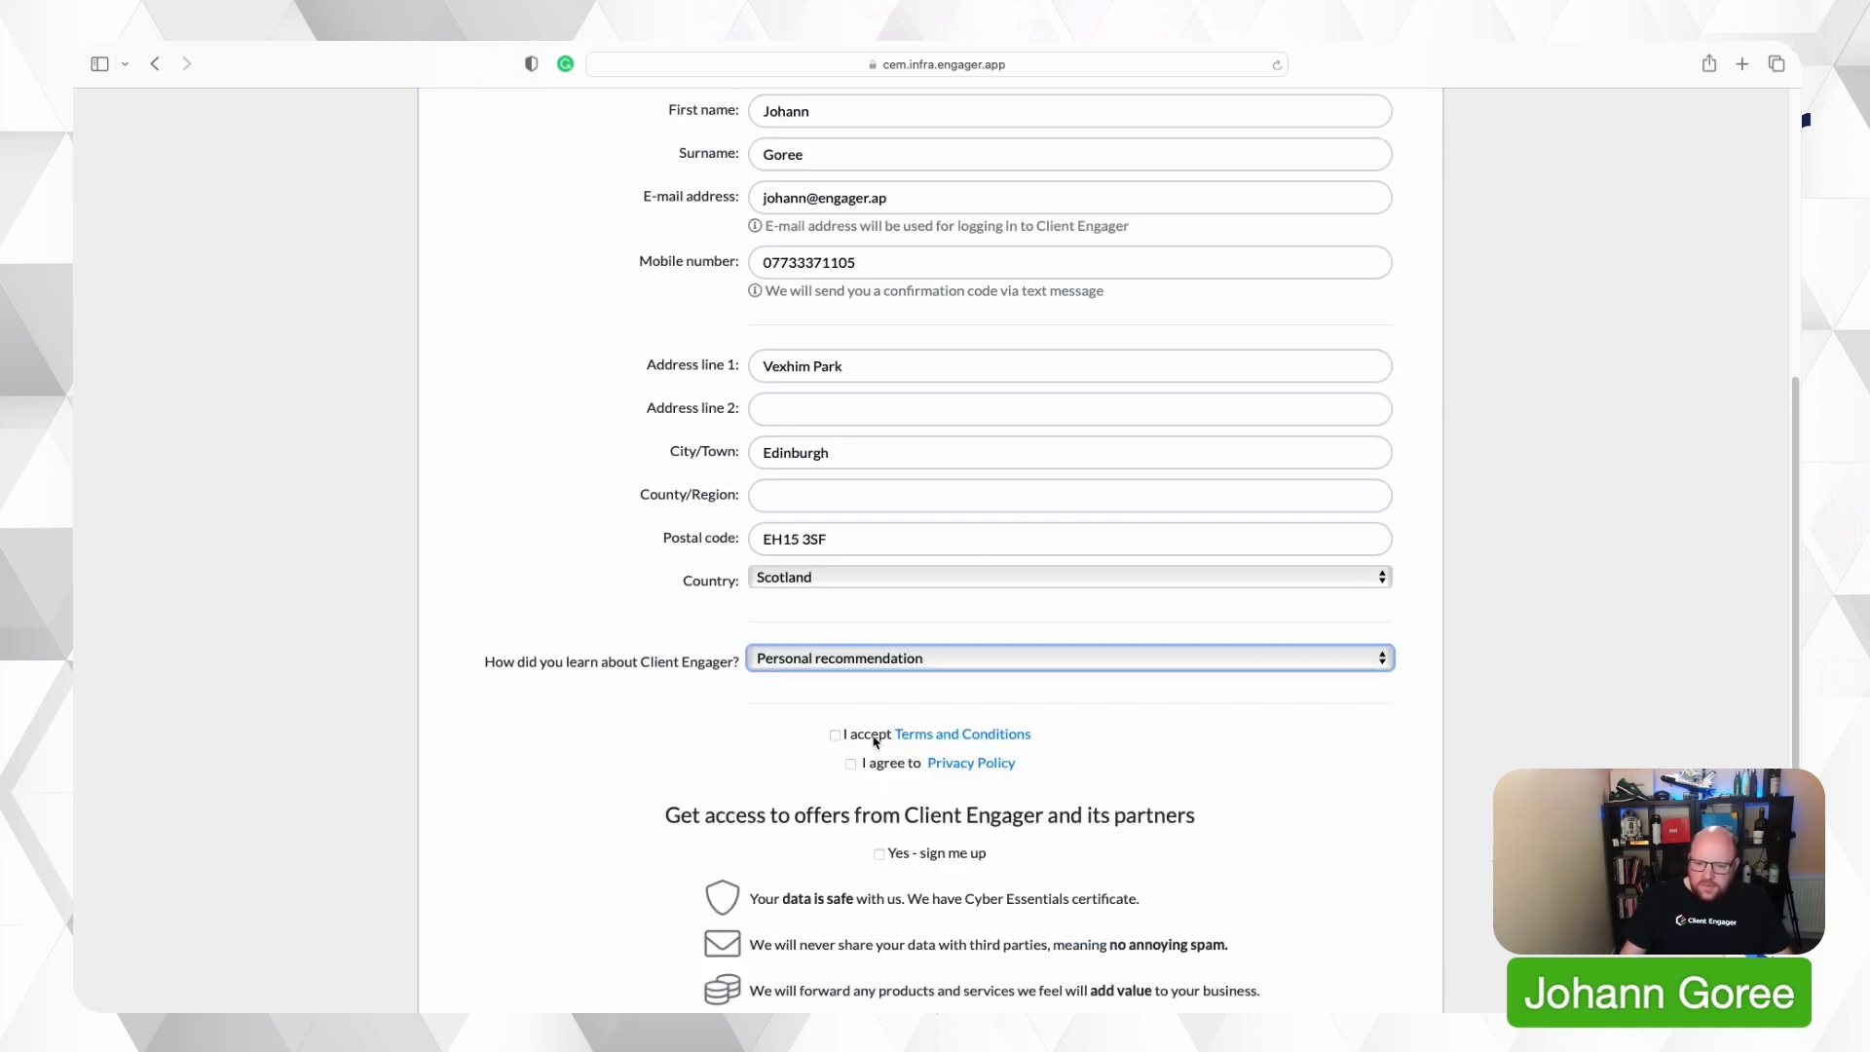
Accept the Terms and Privacy Policy, opt in to offers, and submit the sign-up form.
left_click(834, 735)
left_click(850, 764)
scroll(857, 779, "down", 1)
left_click(879, 785)
scroll(1069, 785, "down", 3)
key("Return")
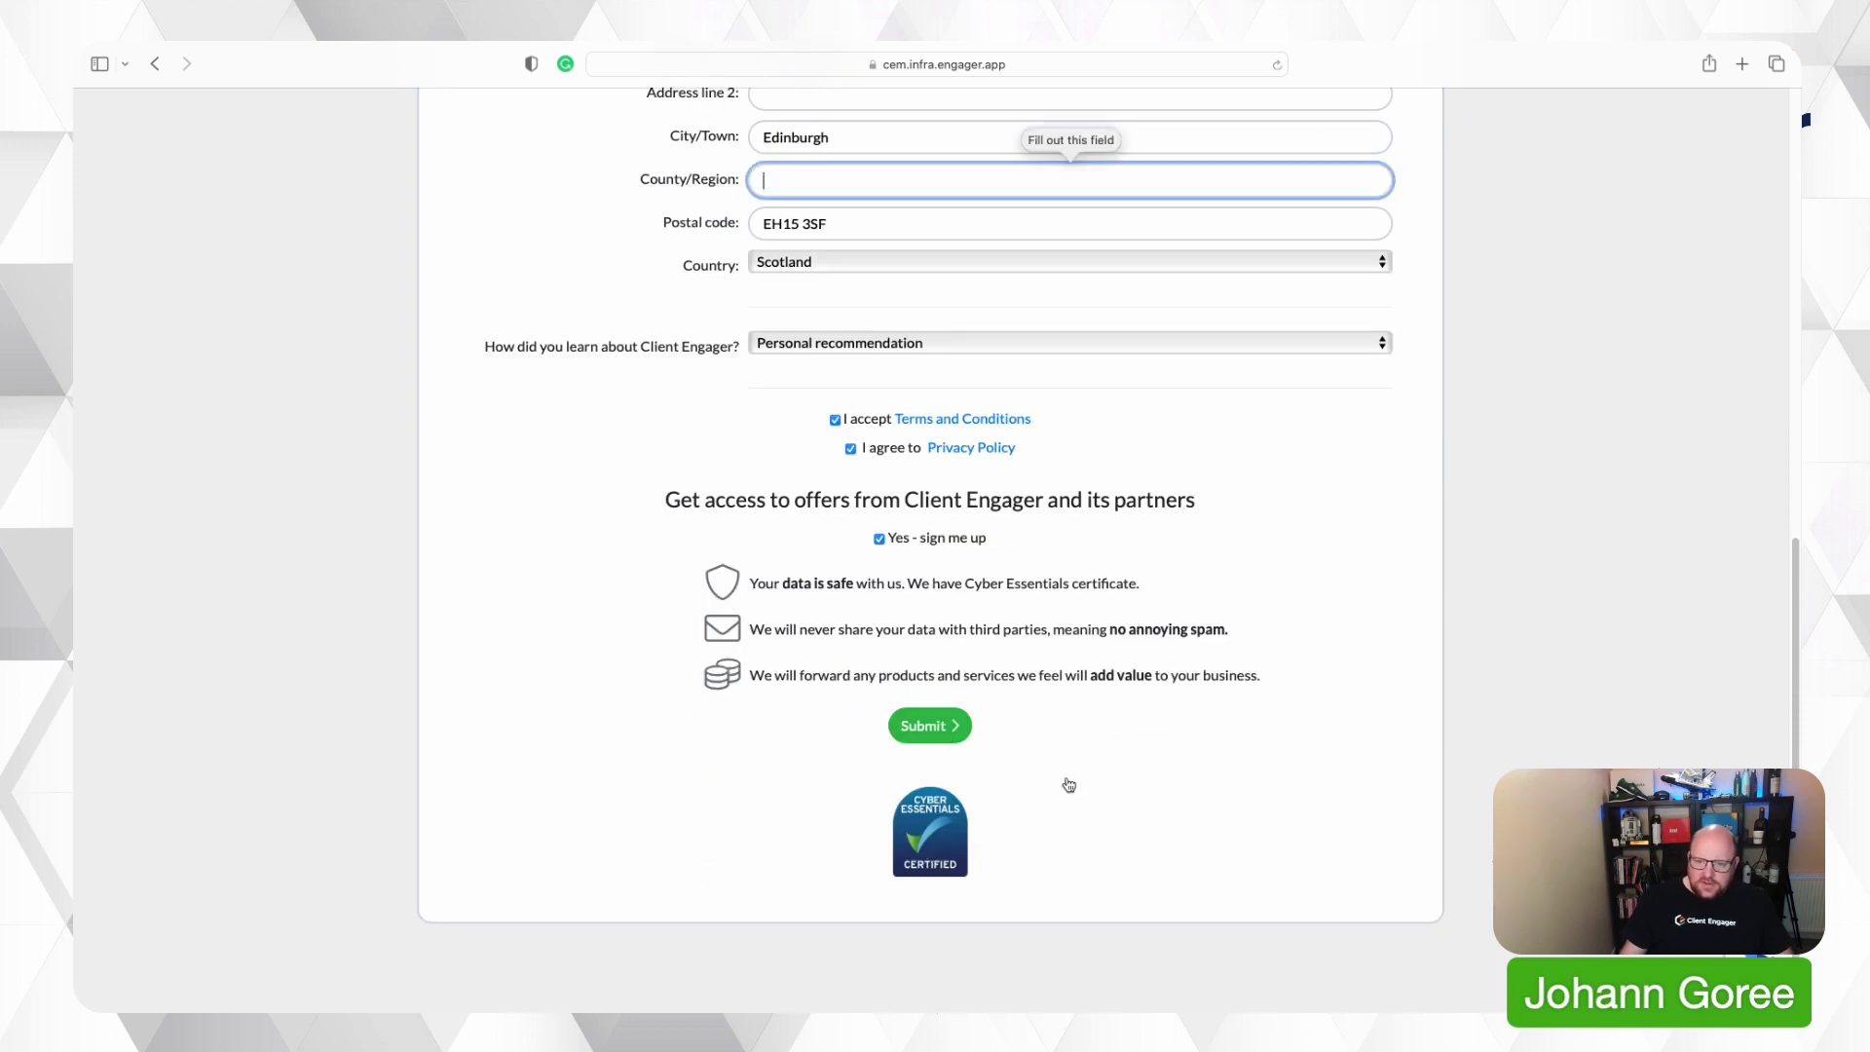
type("Edinburgh")
key("Return")
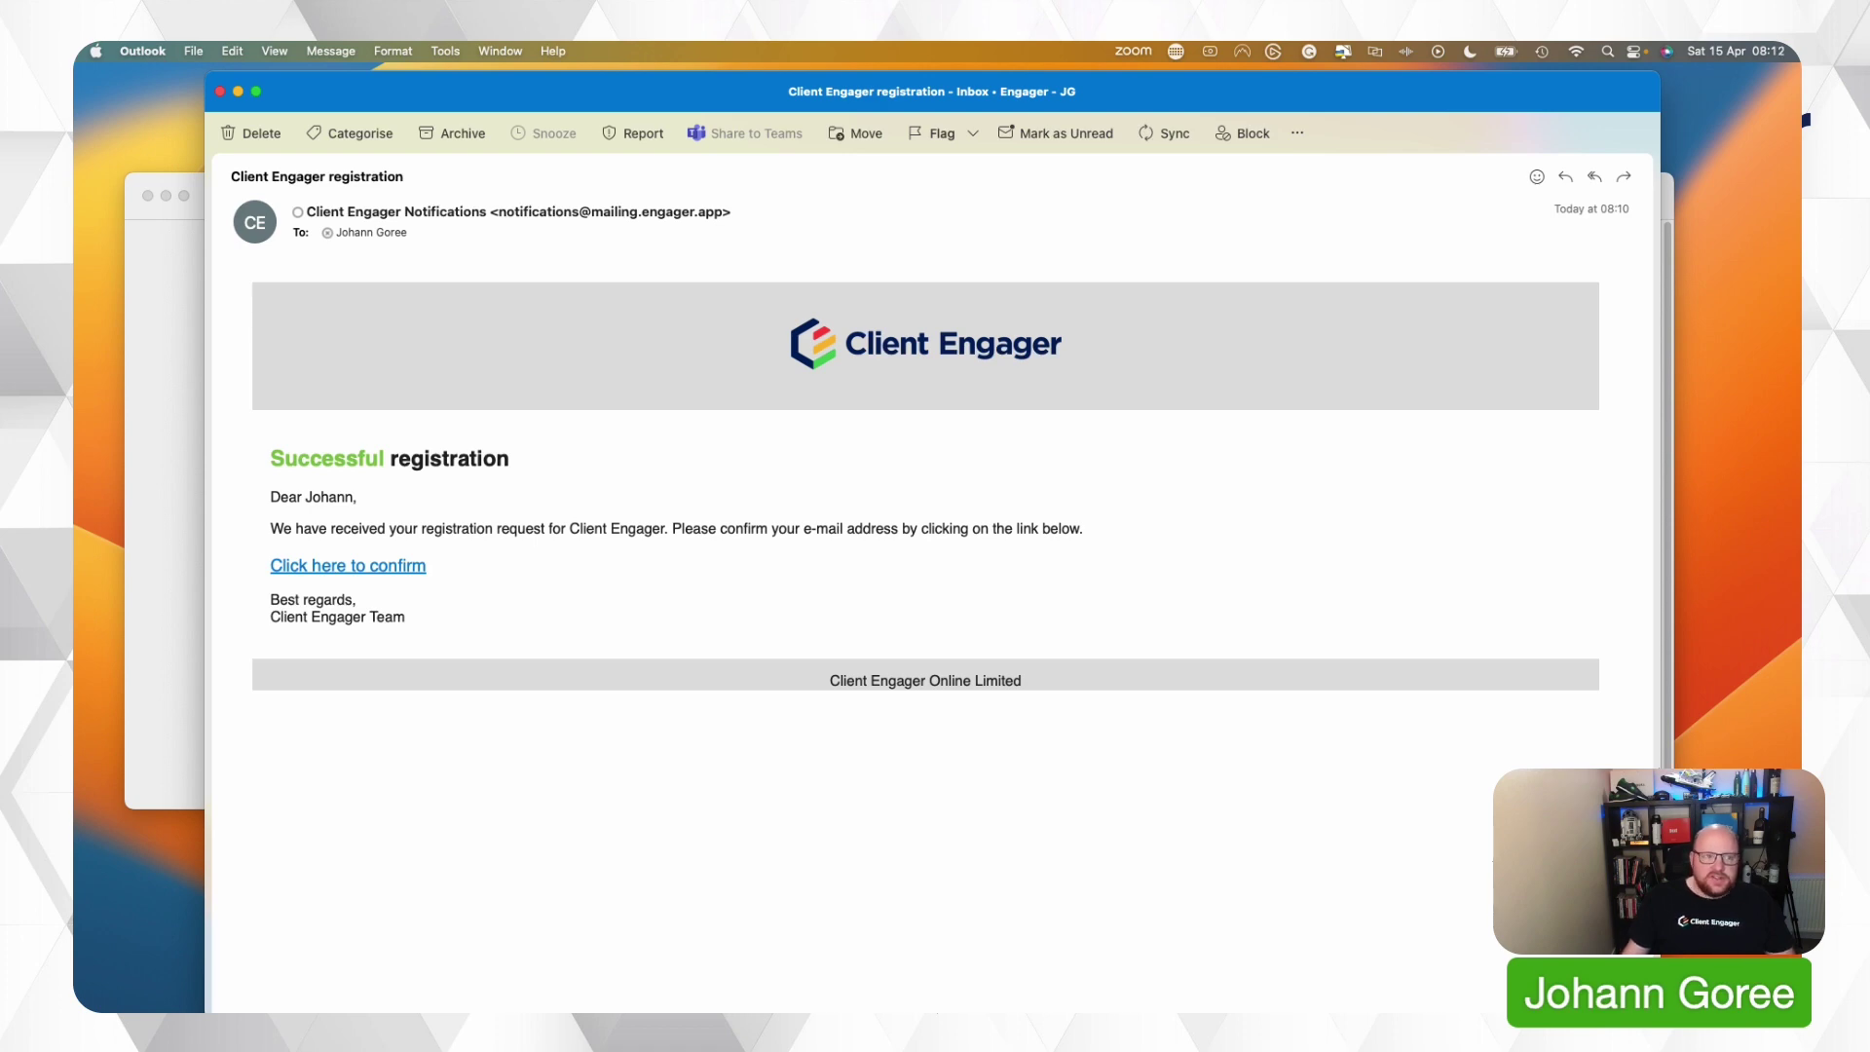
Follow the 'Click here to confirm' link in the Client Engager registration email.
left_click(300, 571)
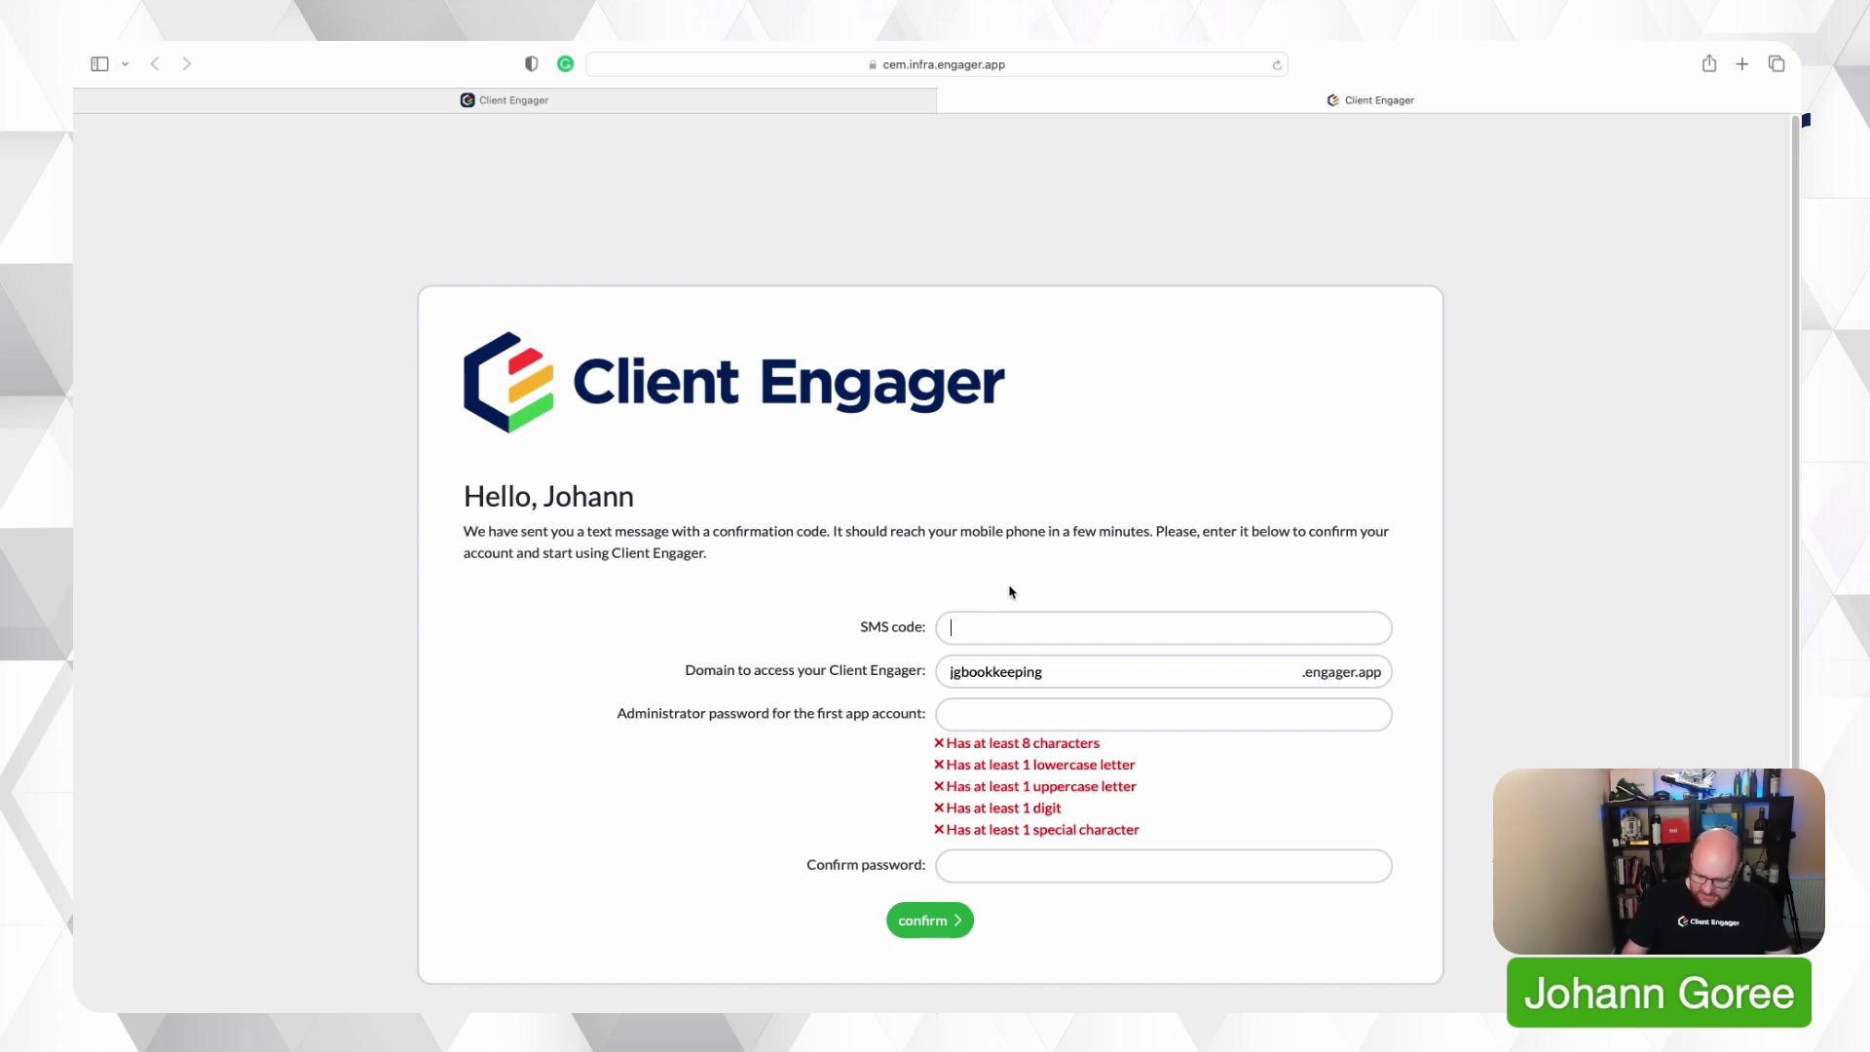
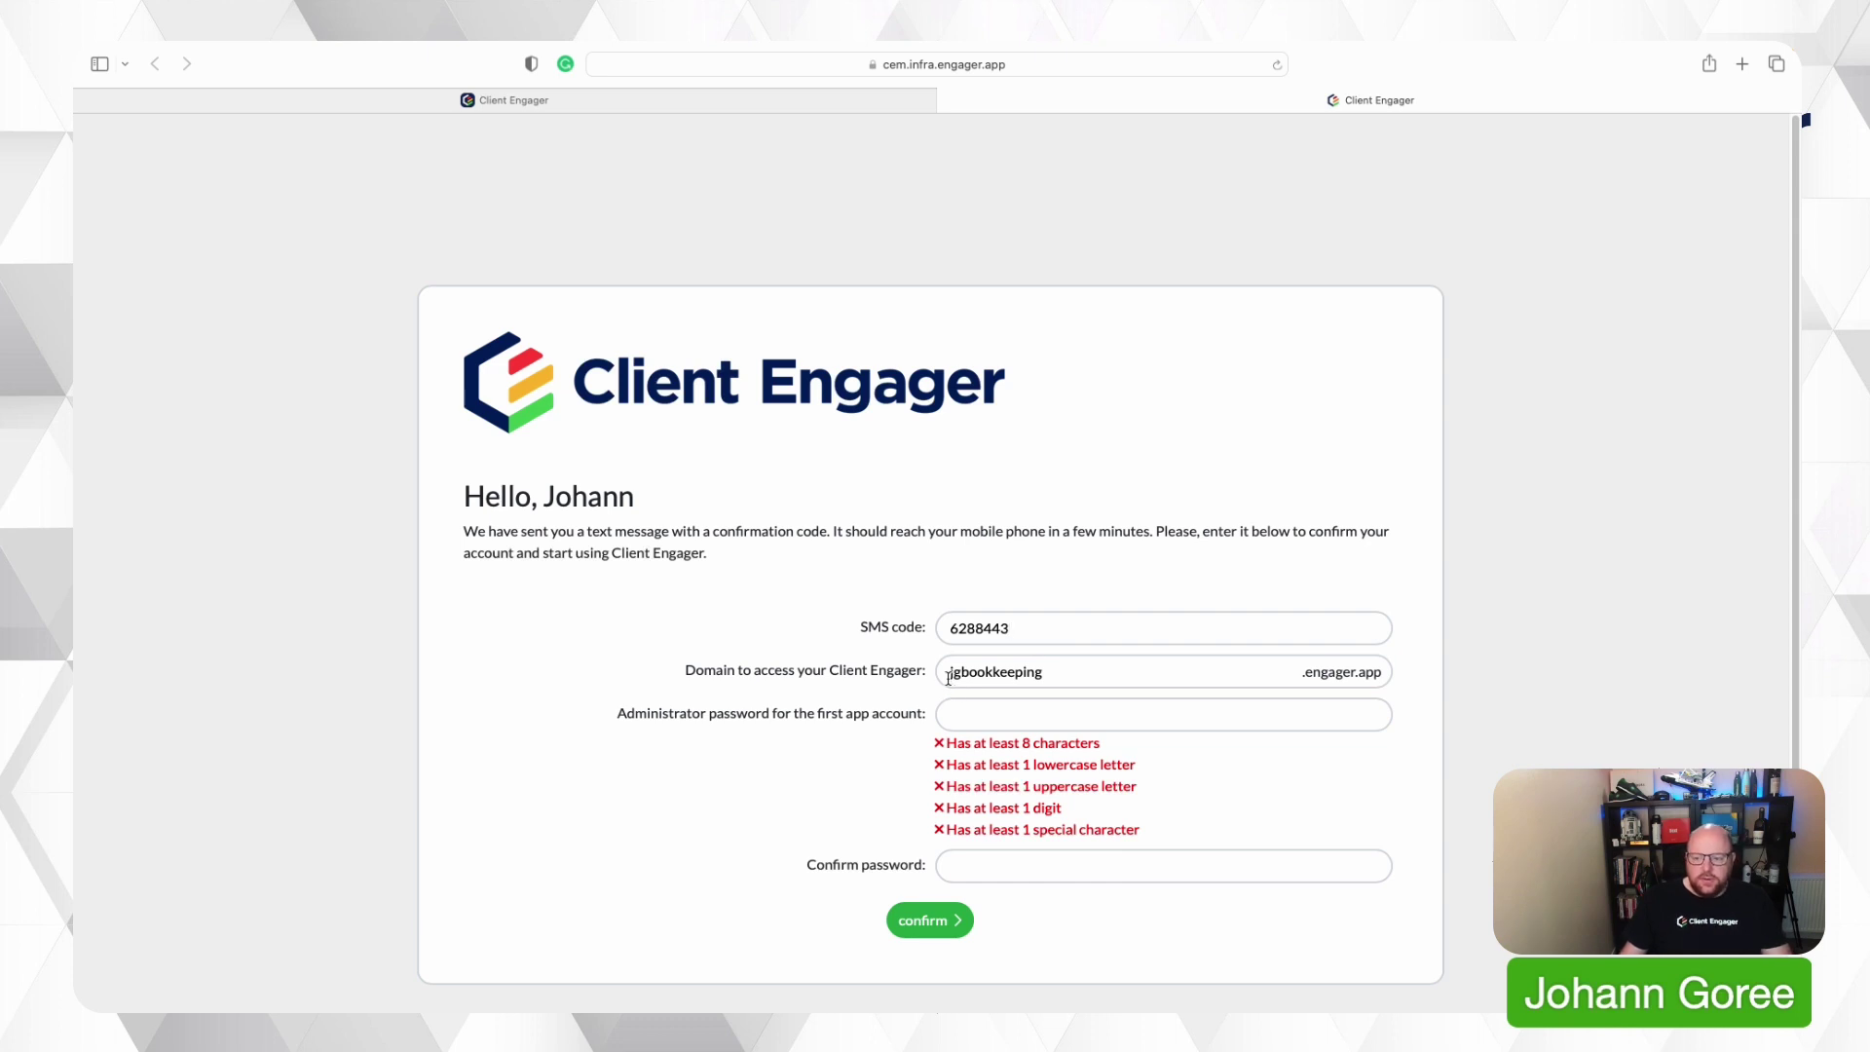
Enter the SMS confirmation code and leave the domain as jgbookkeeping.engager.app.
left_click_drag(951, 671, 1383, 673)
left_click(1383, 672)
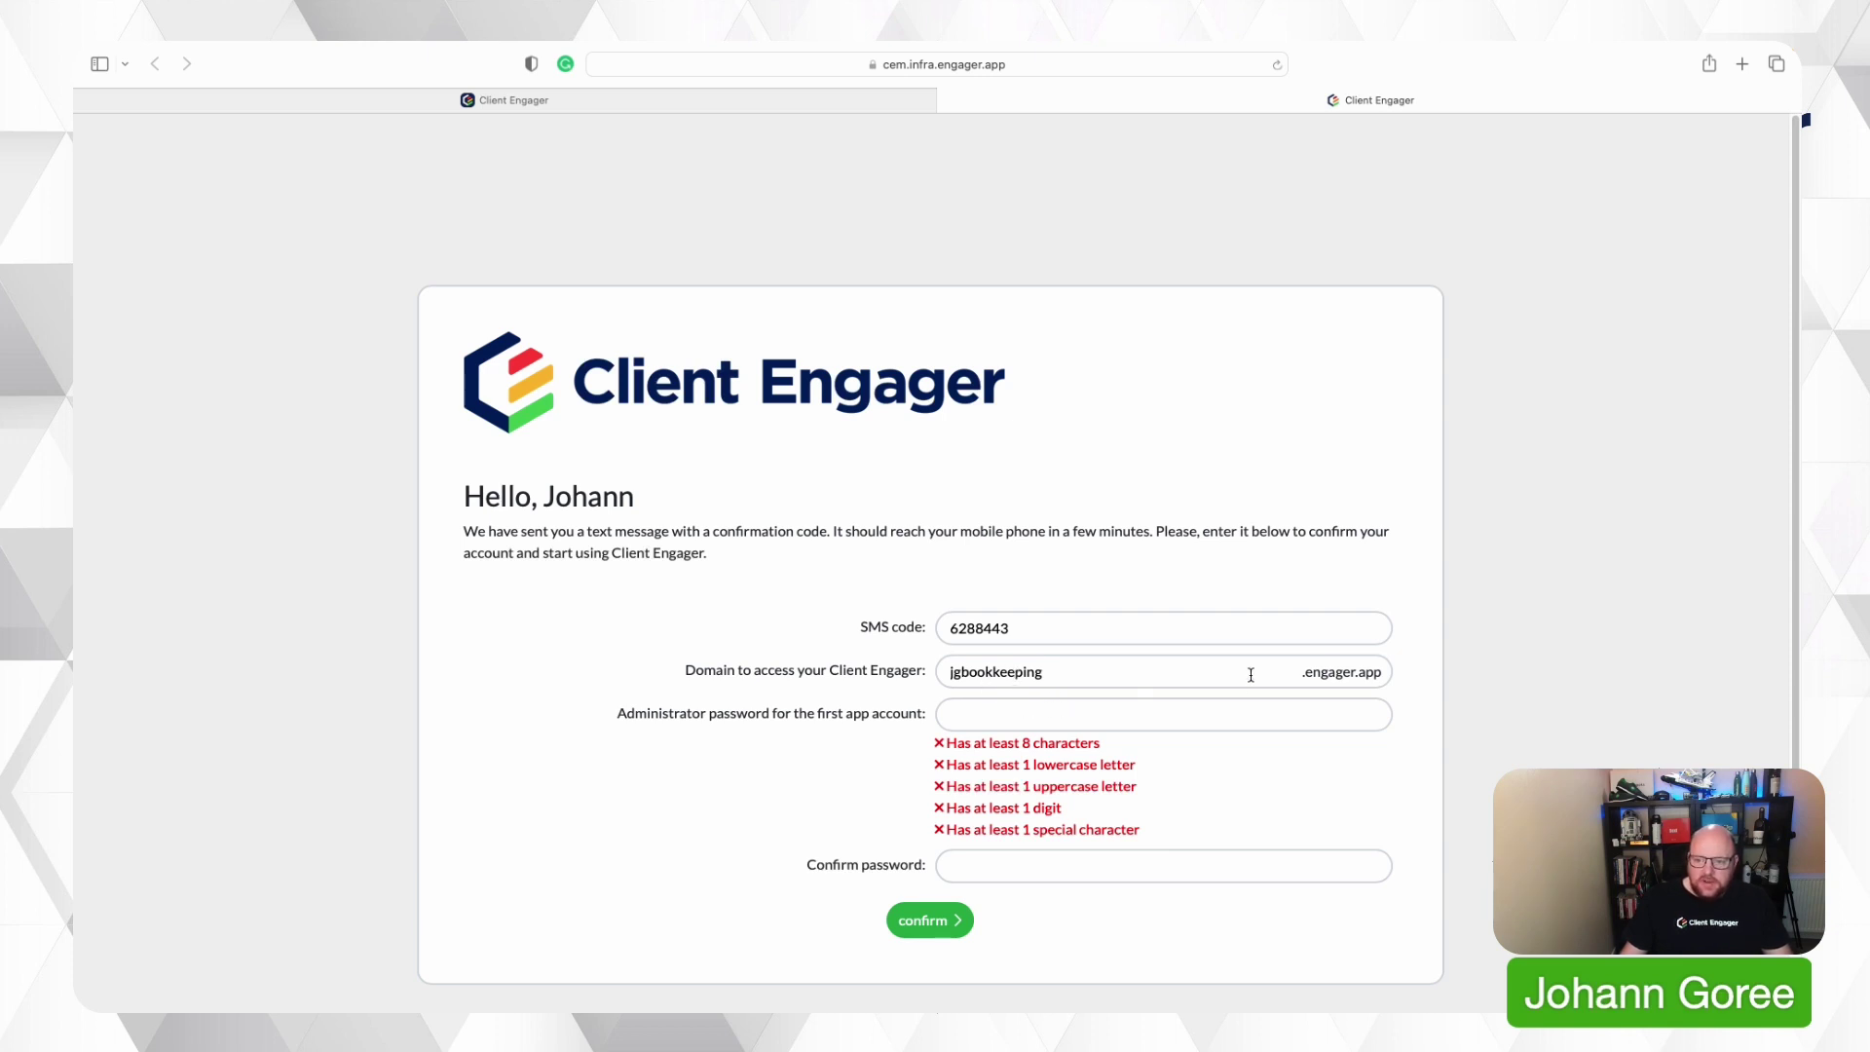
Decline the browser's suggested passwords and enter a custom administrator password.
left_click(1195, 714)
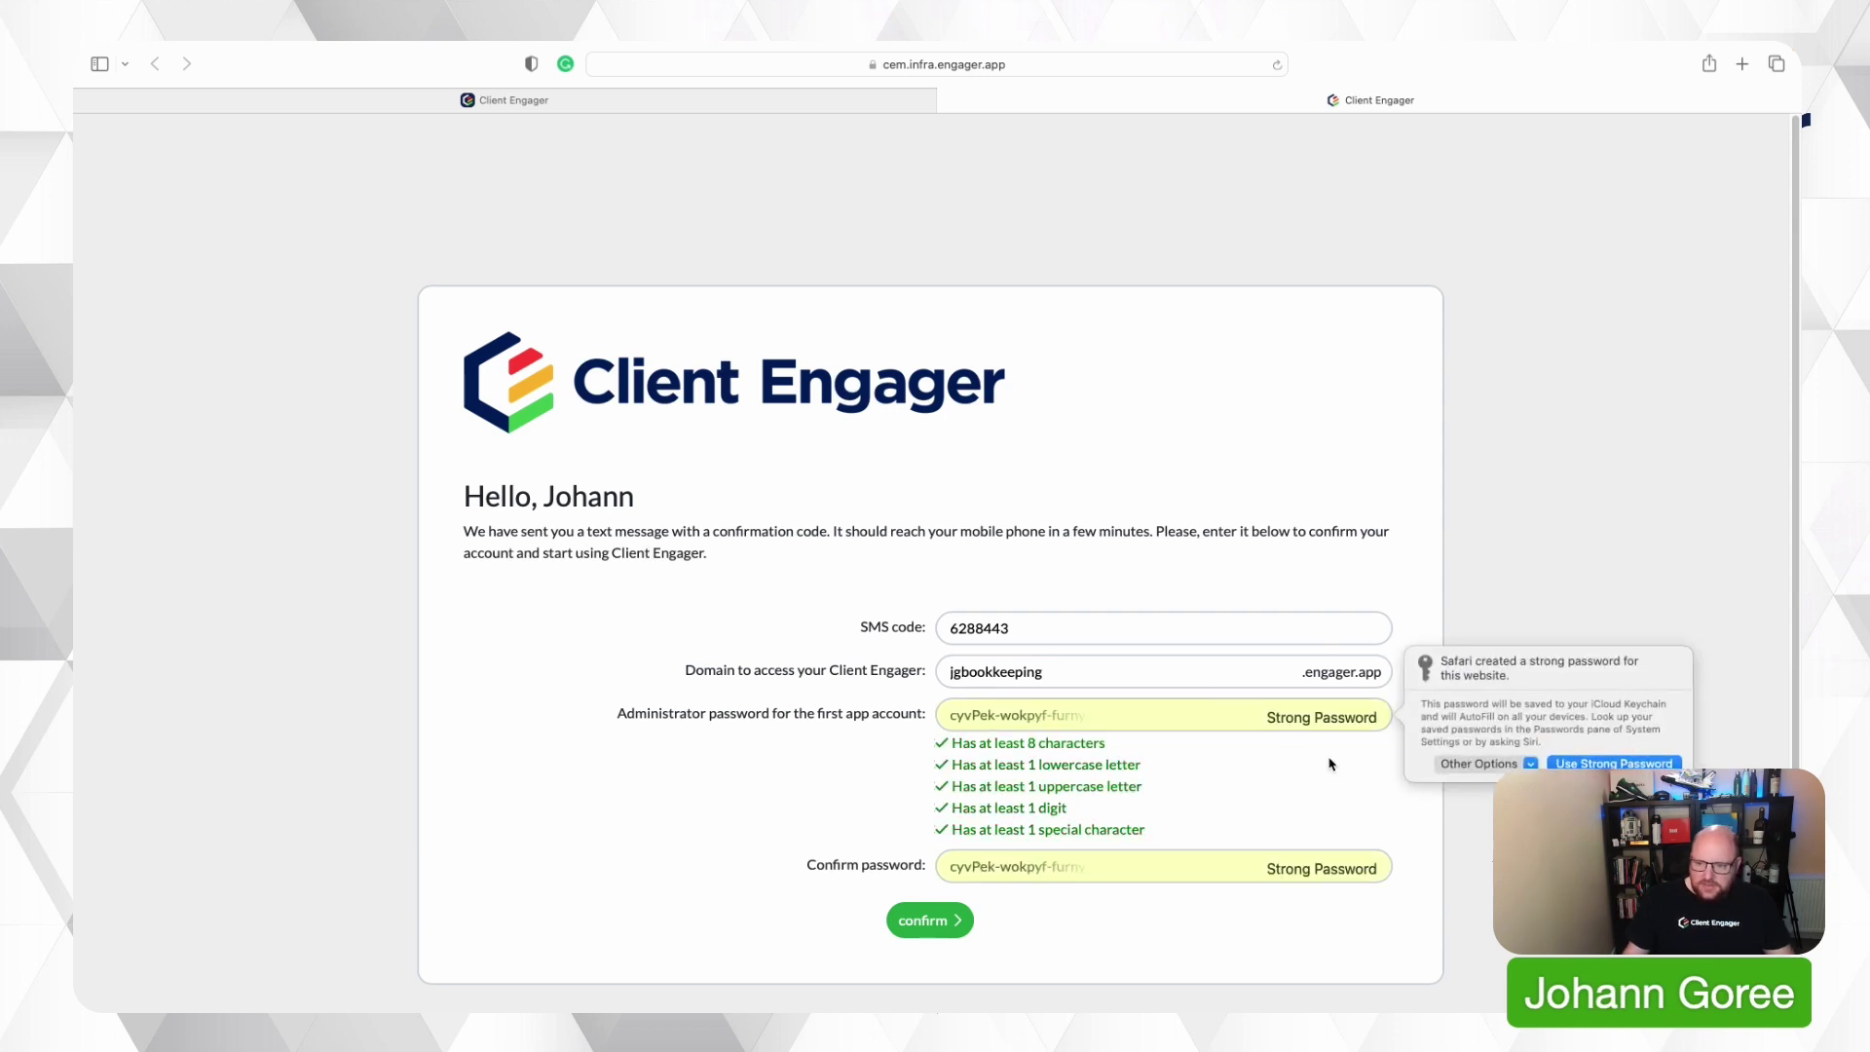
left_click(1484, 767)
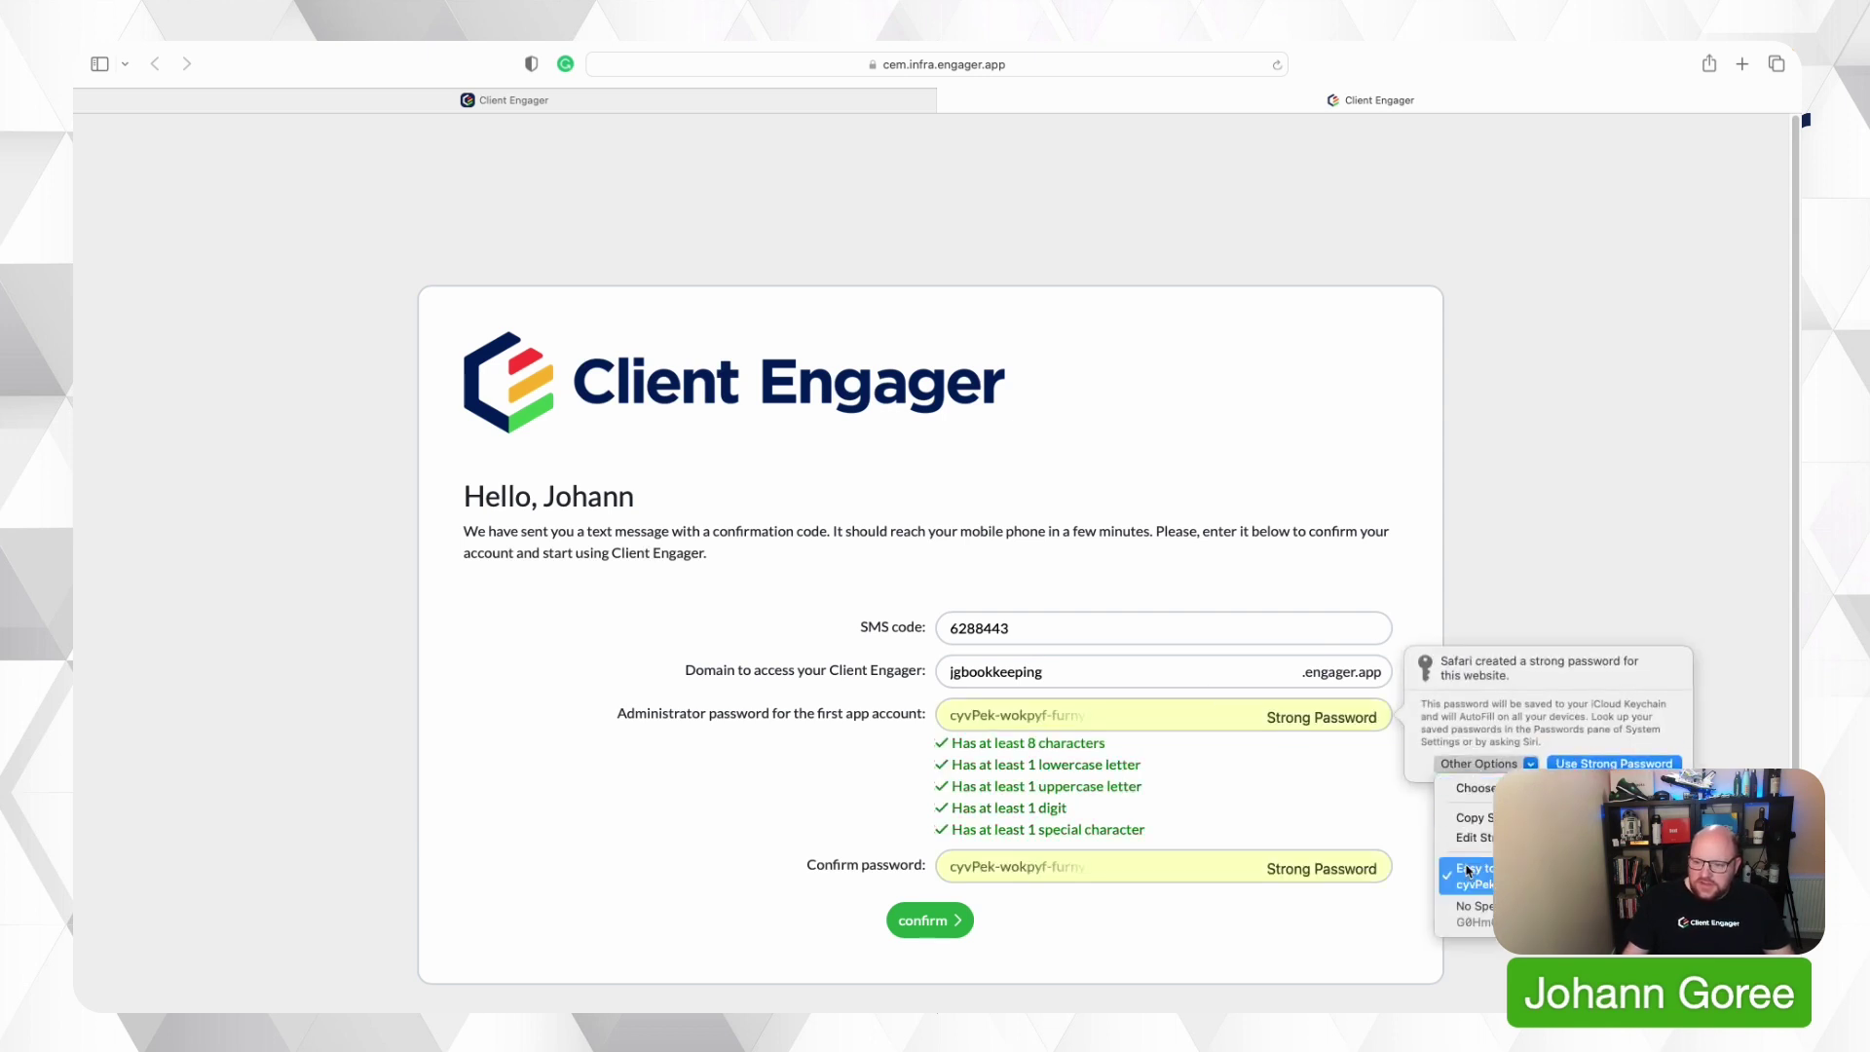
left_click(1476, 922)
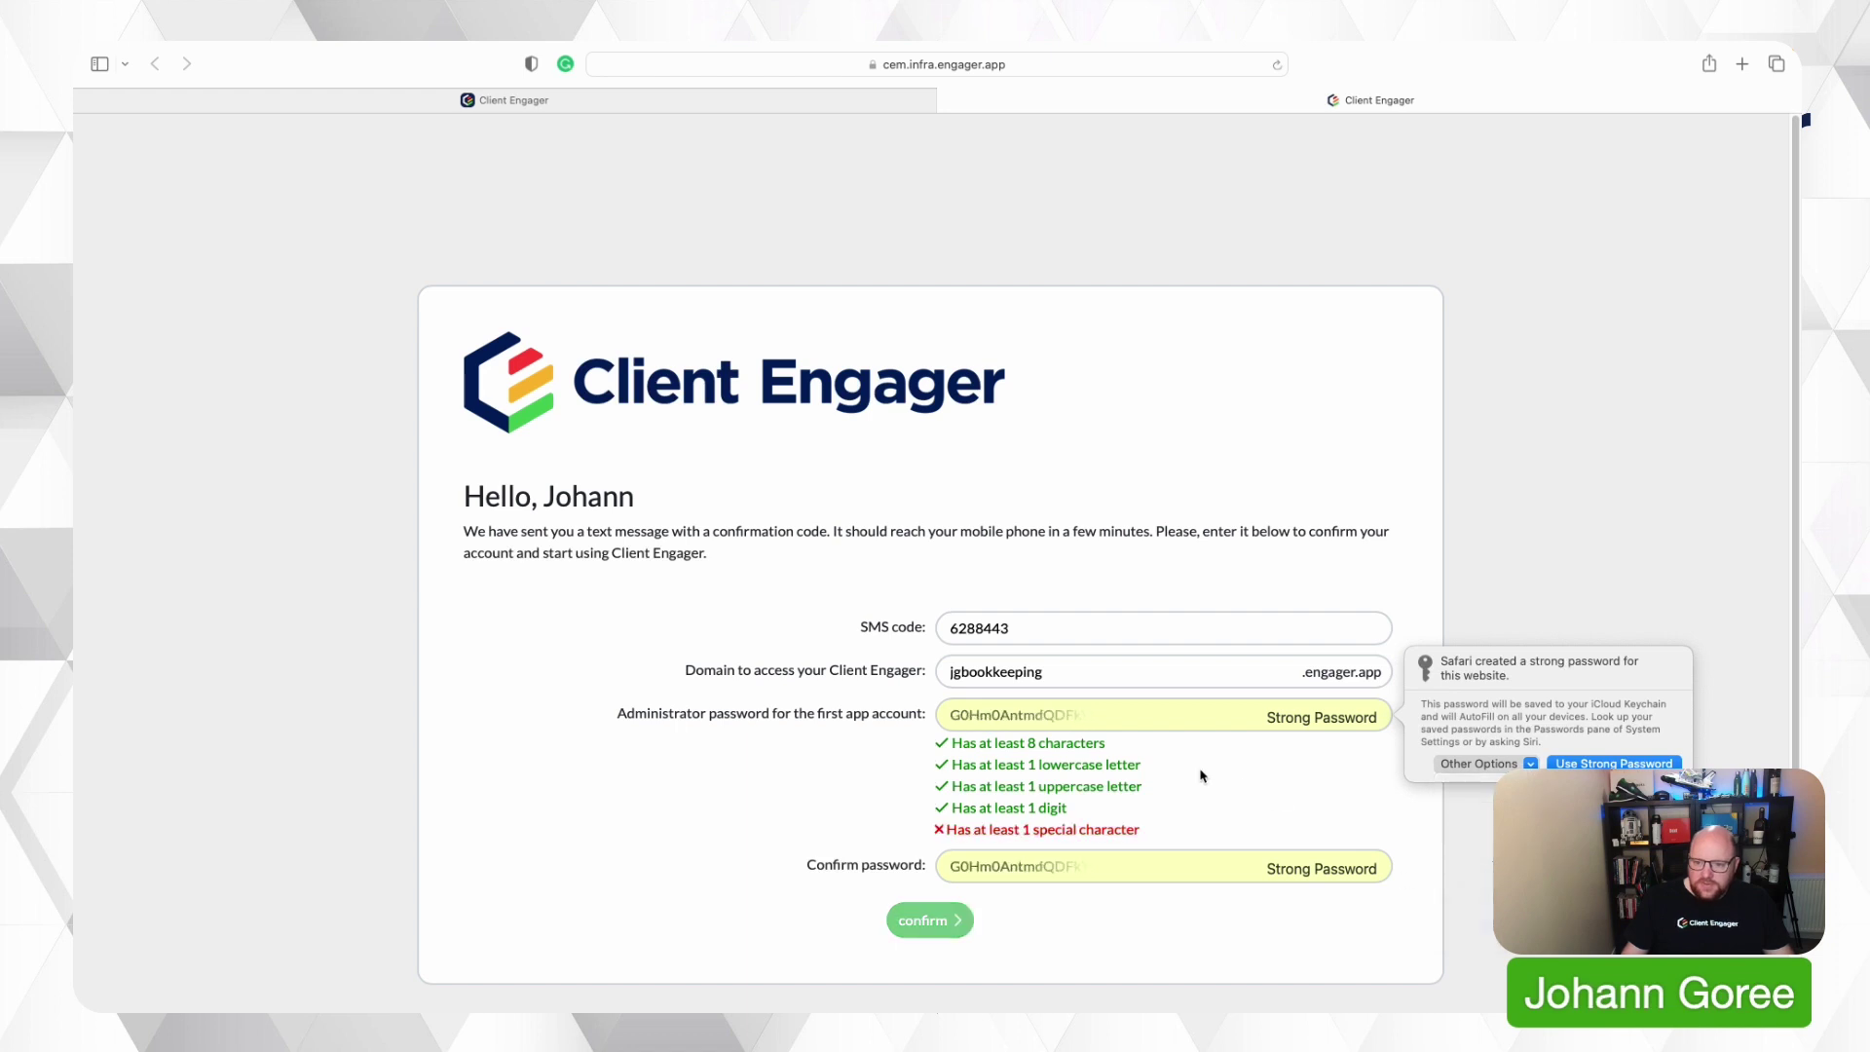
left_click(1479, 765)
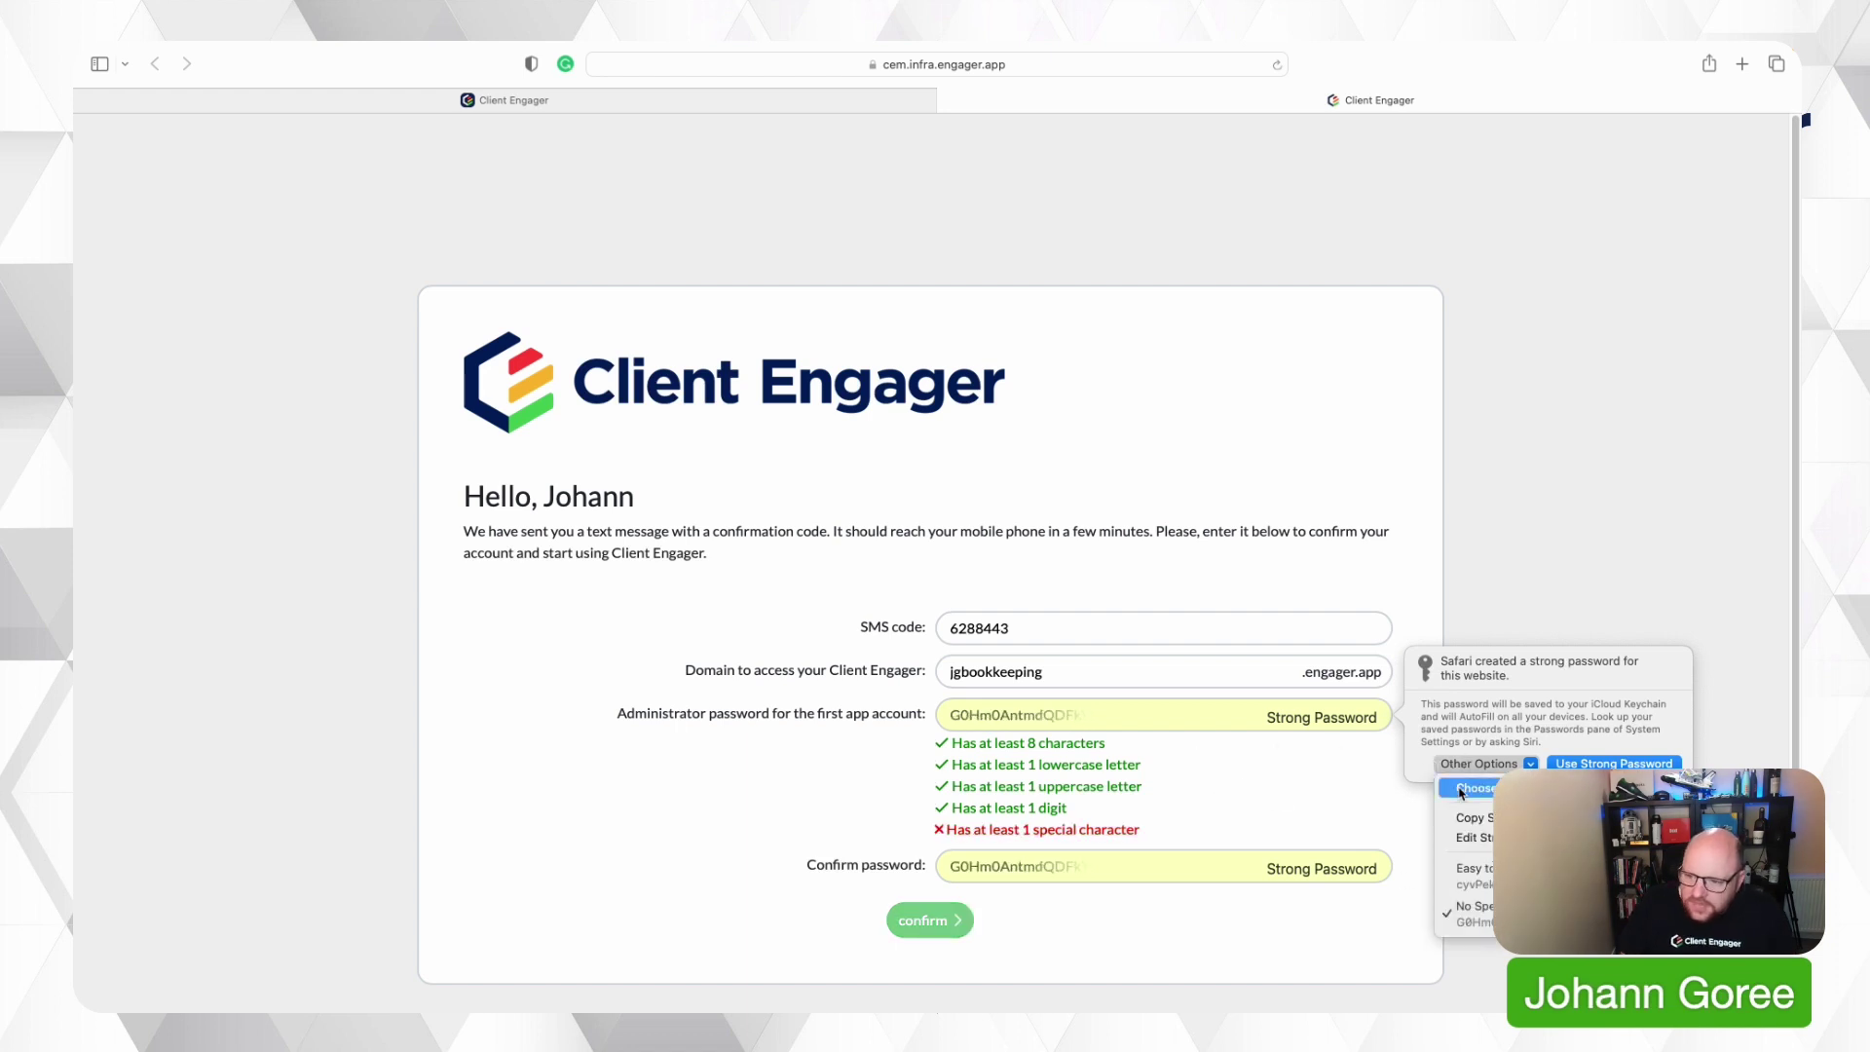
left_click(1461, 789)
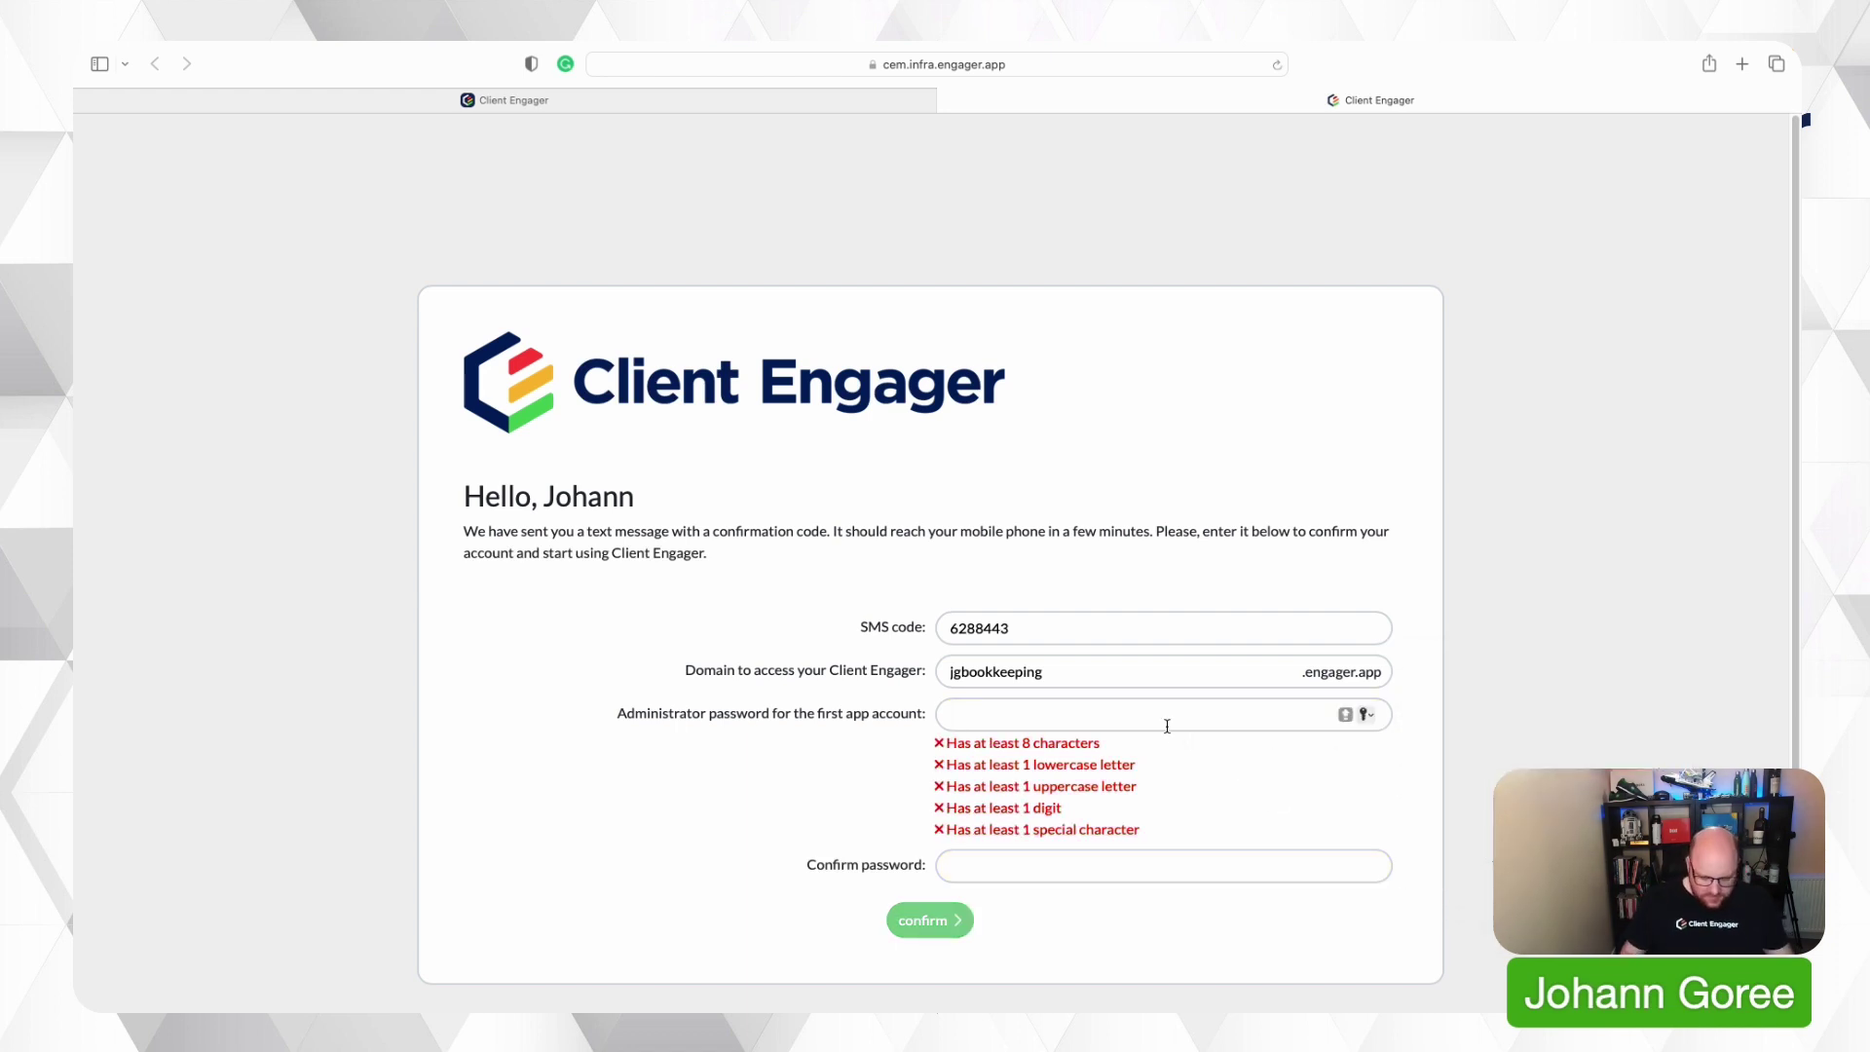
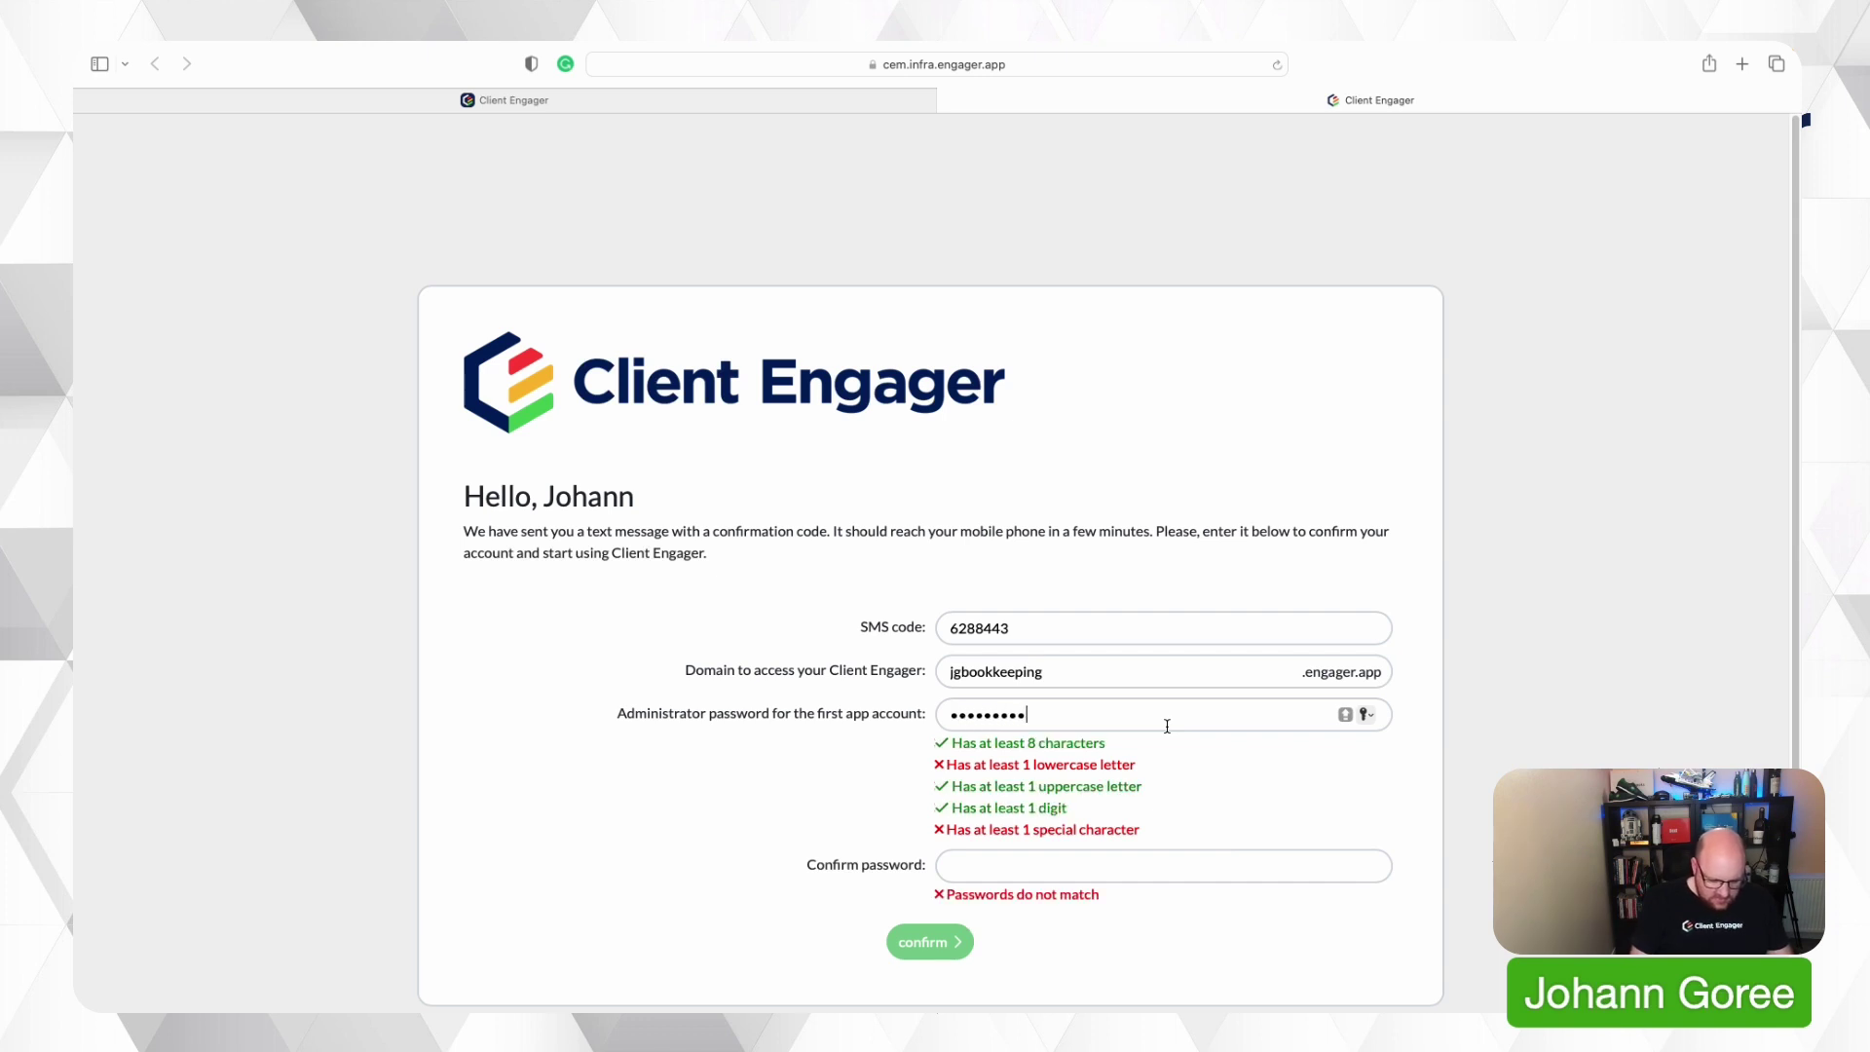
key("Tab")
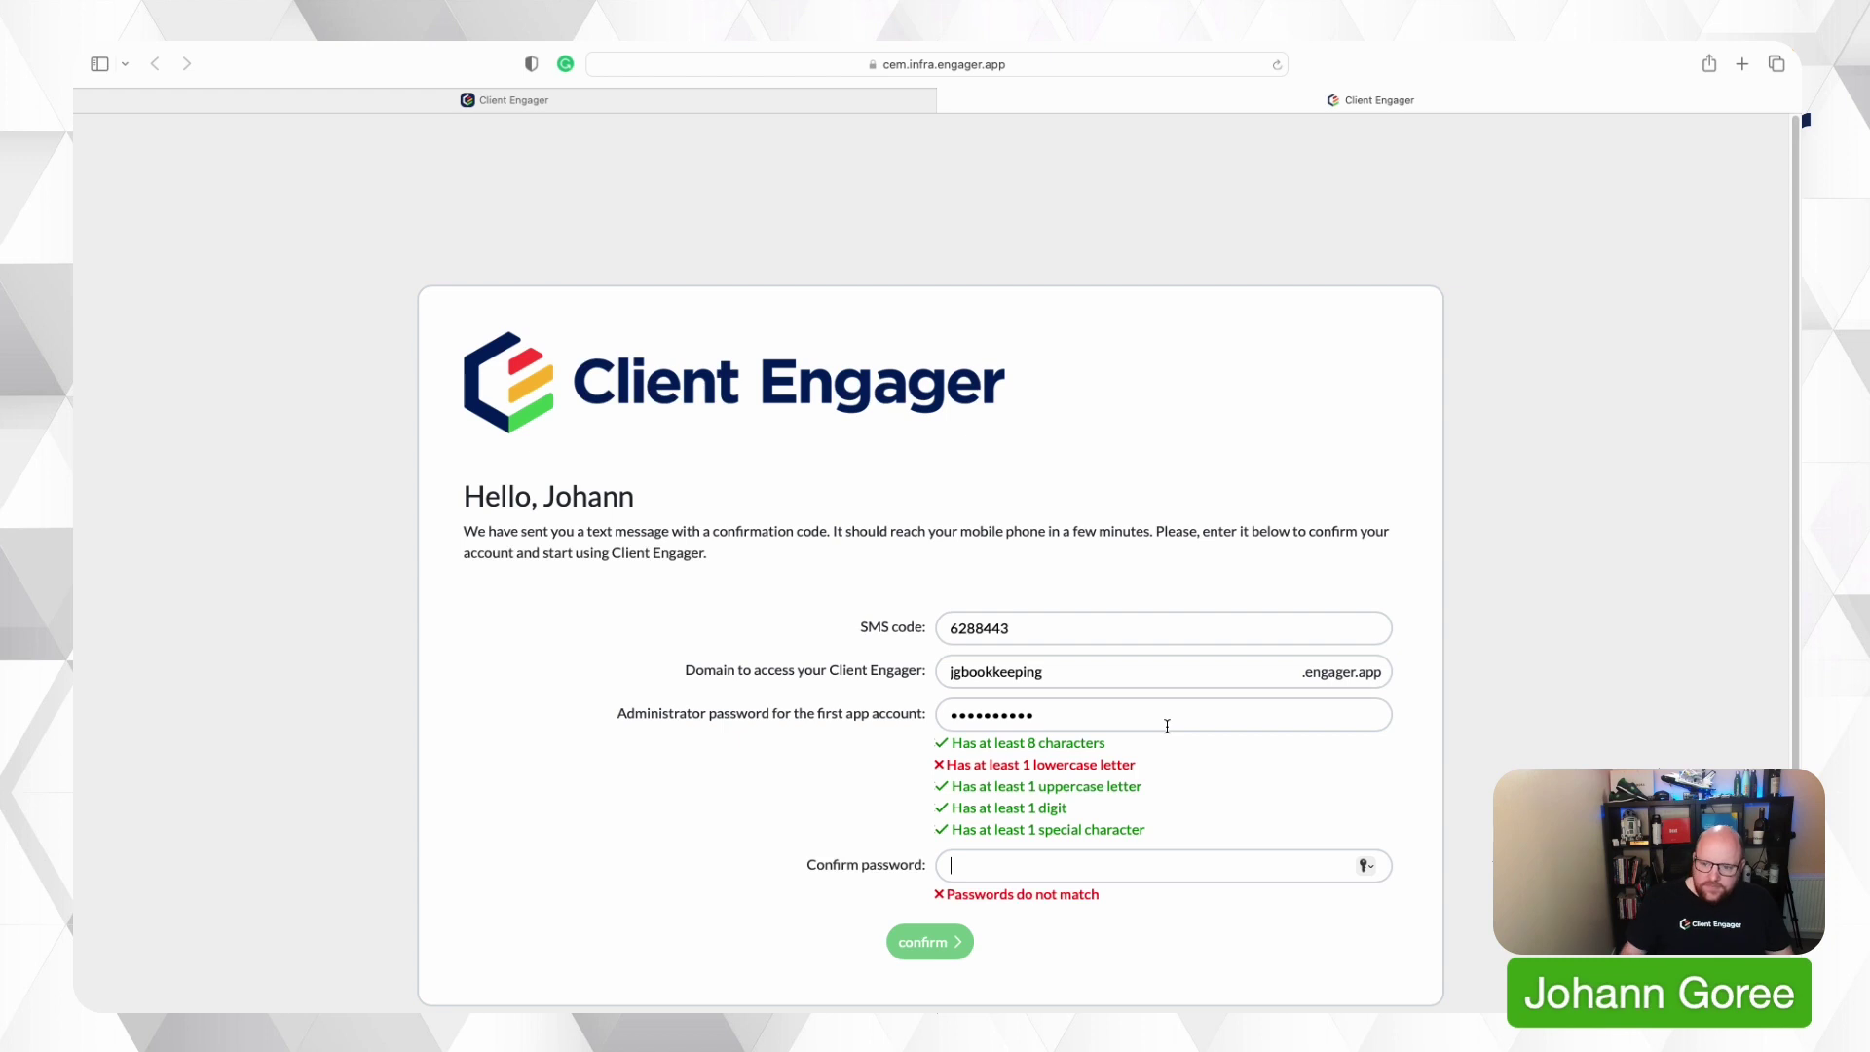
Replace it with a password meeting all rules, confirm it, and submit the account confirmation.
left_click(1165, 725)
key("BackSpace")
key("BackSpace")
key("BackSpace")
key("BackSpace")
key("BackSpace")
key("BackSpace")
key("BackSpace")
key("BackSpace")
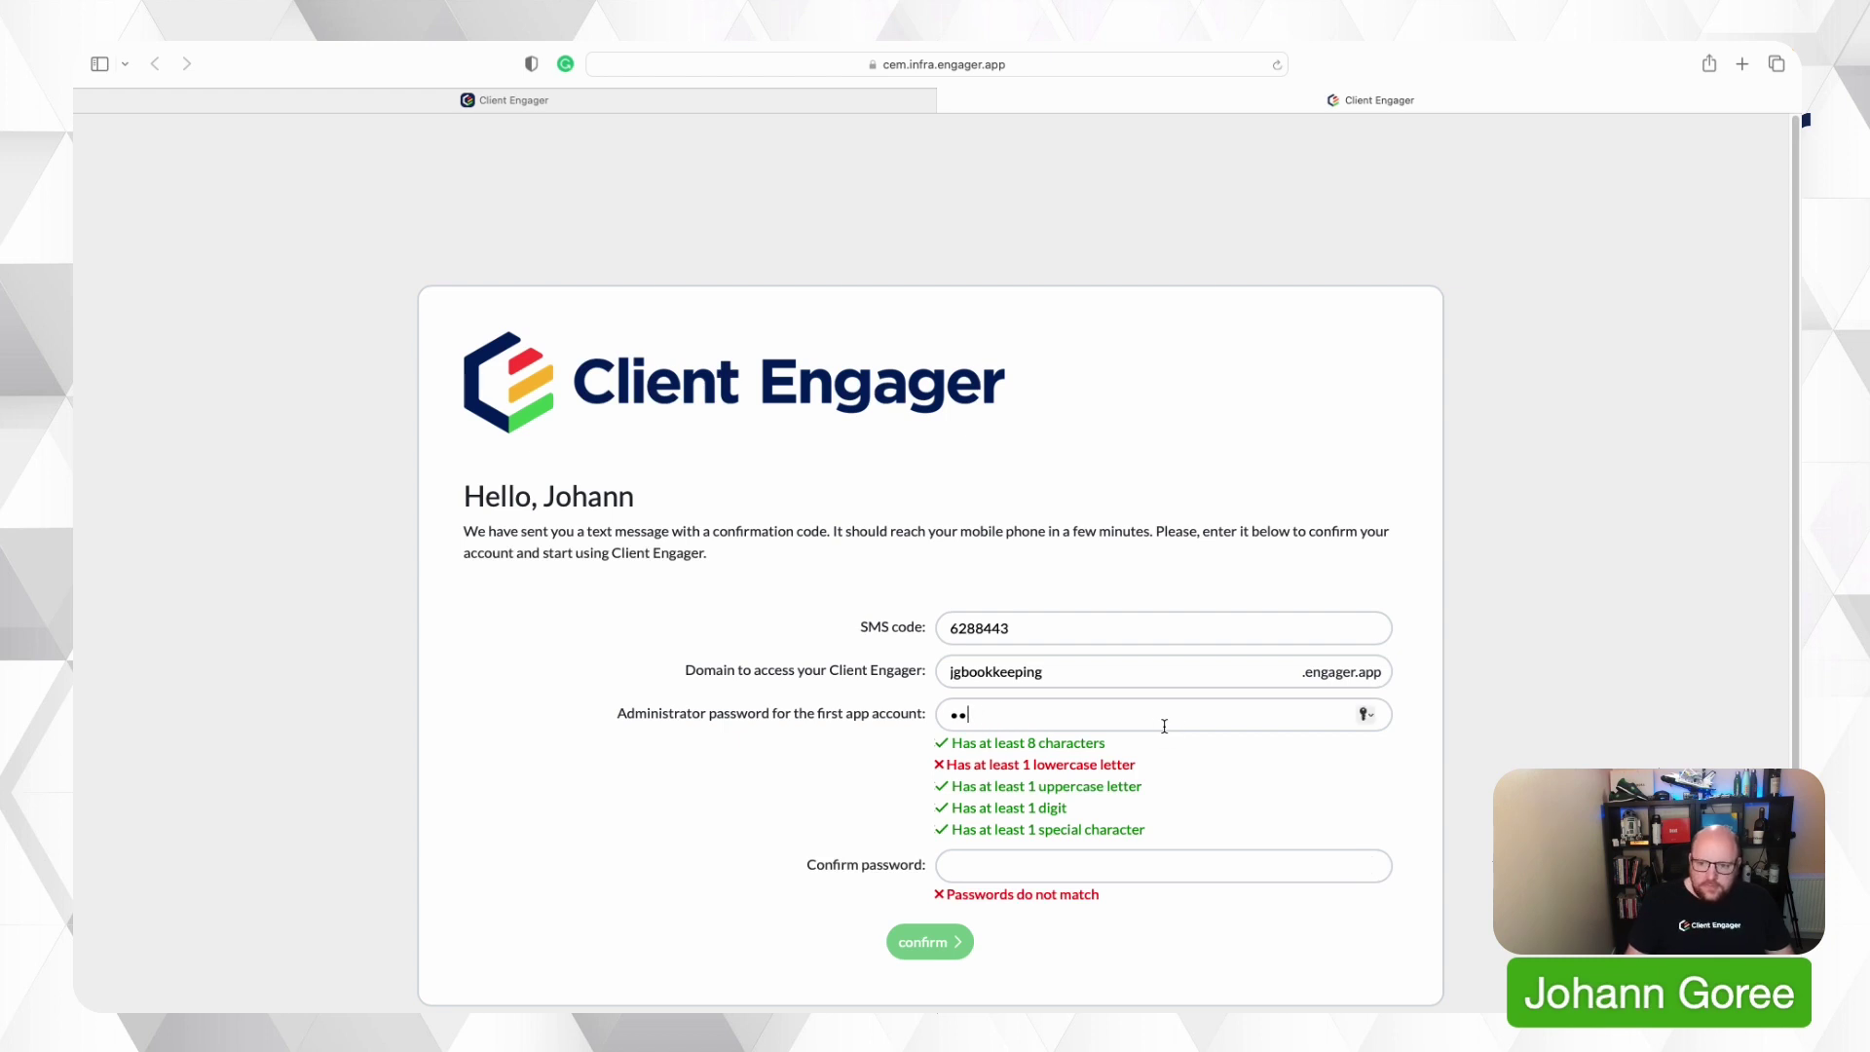
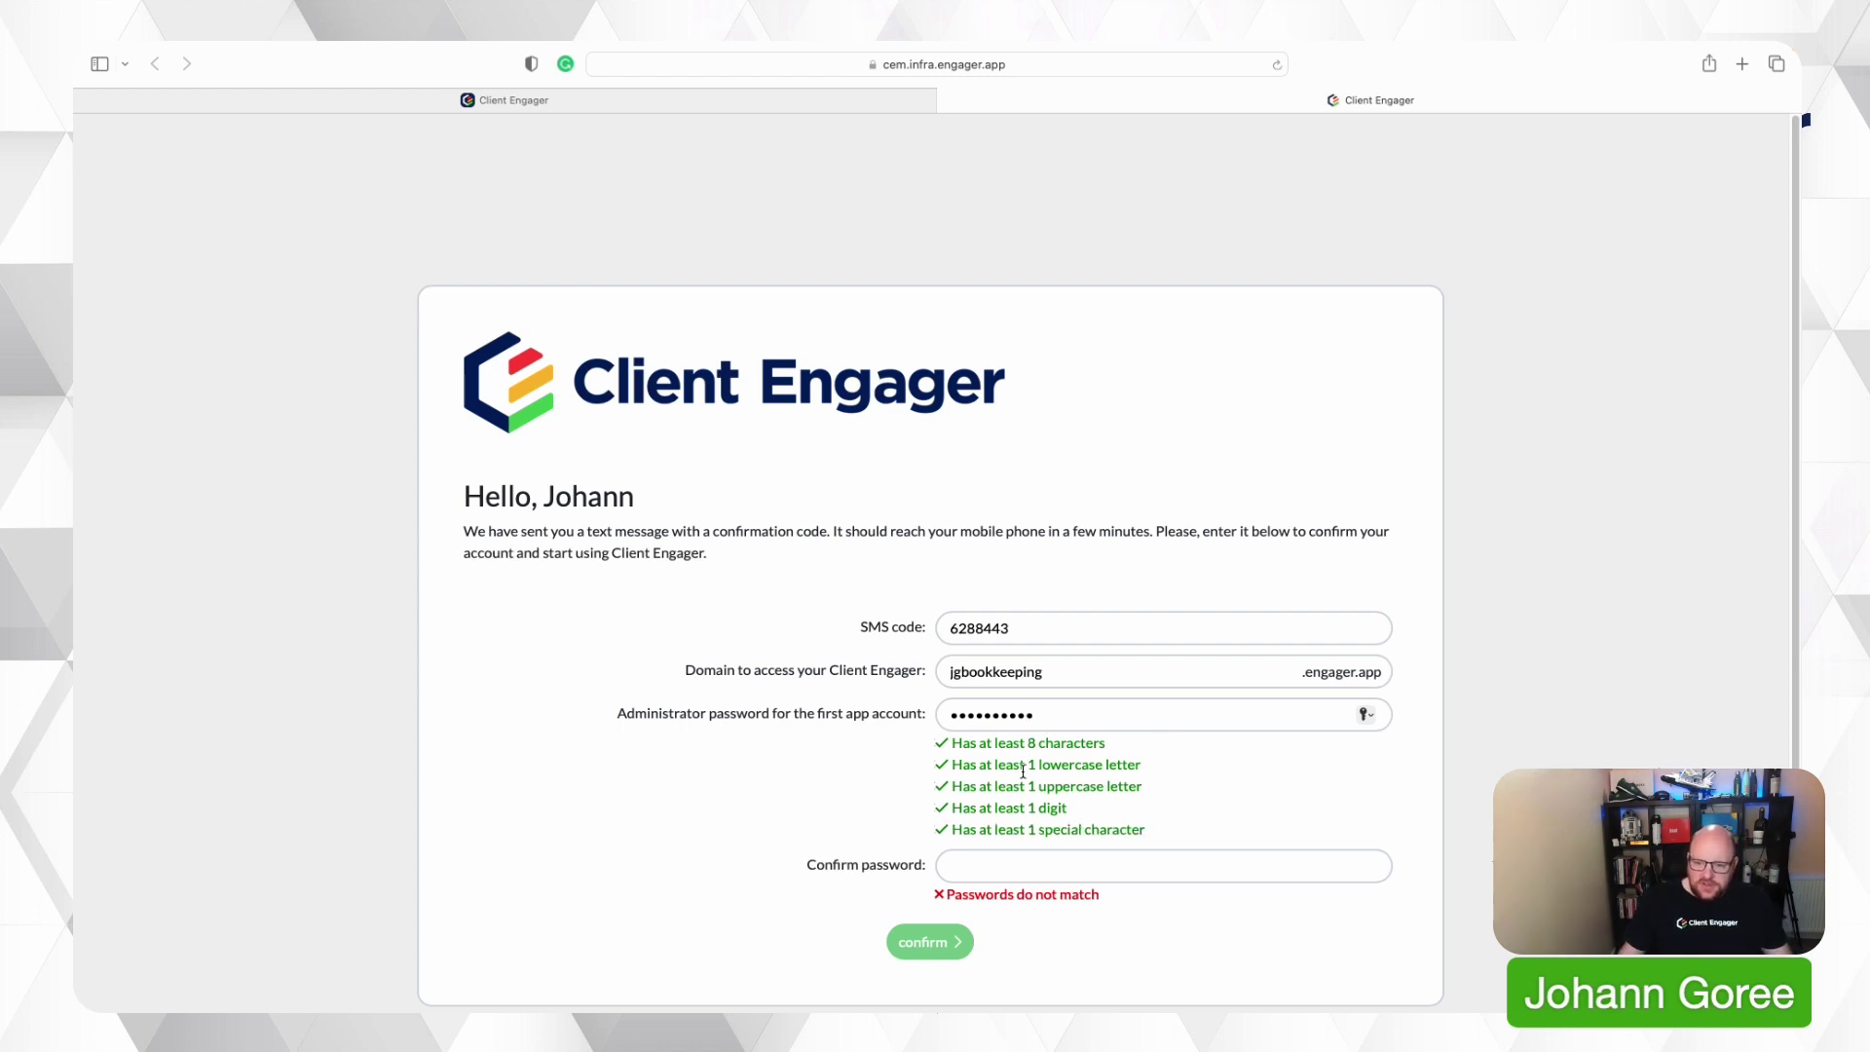
left_click(1019, 856)
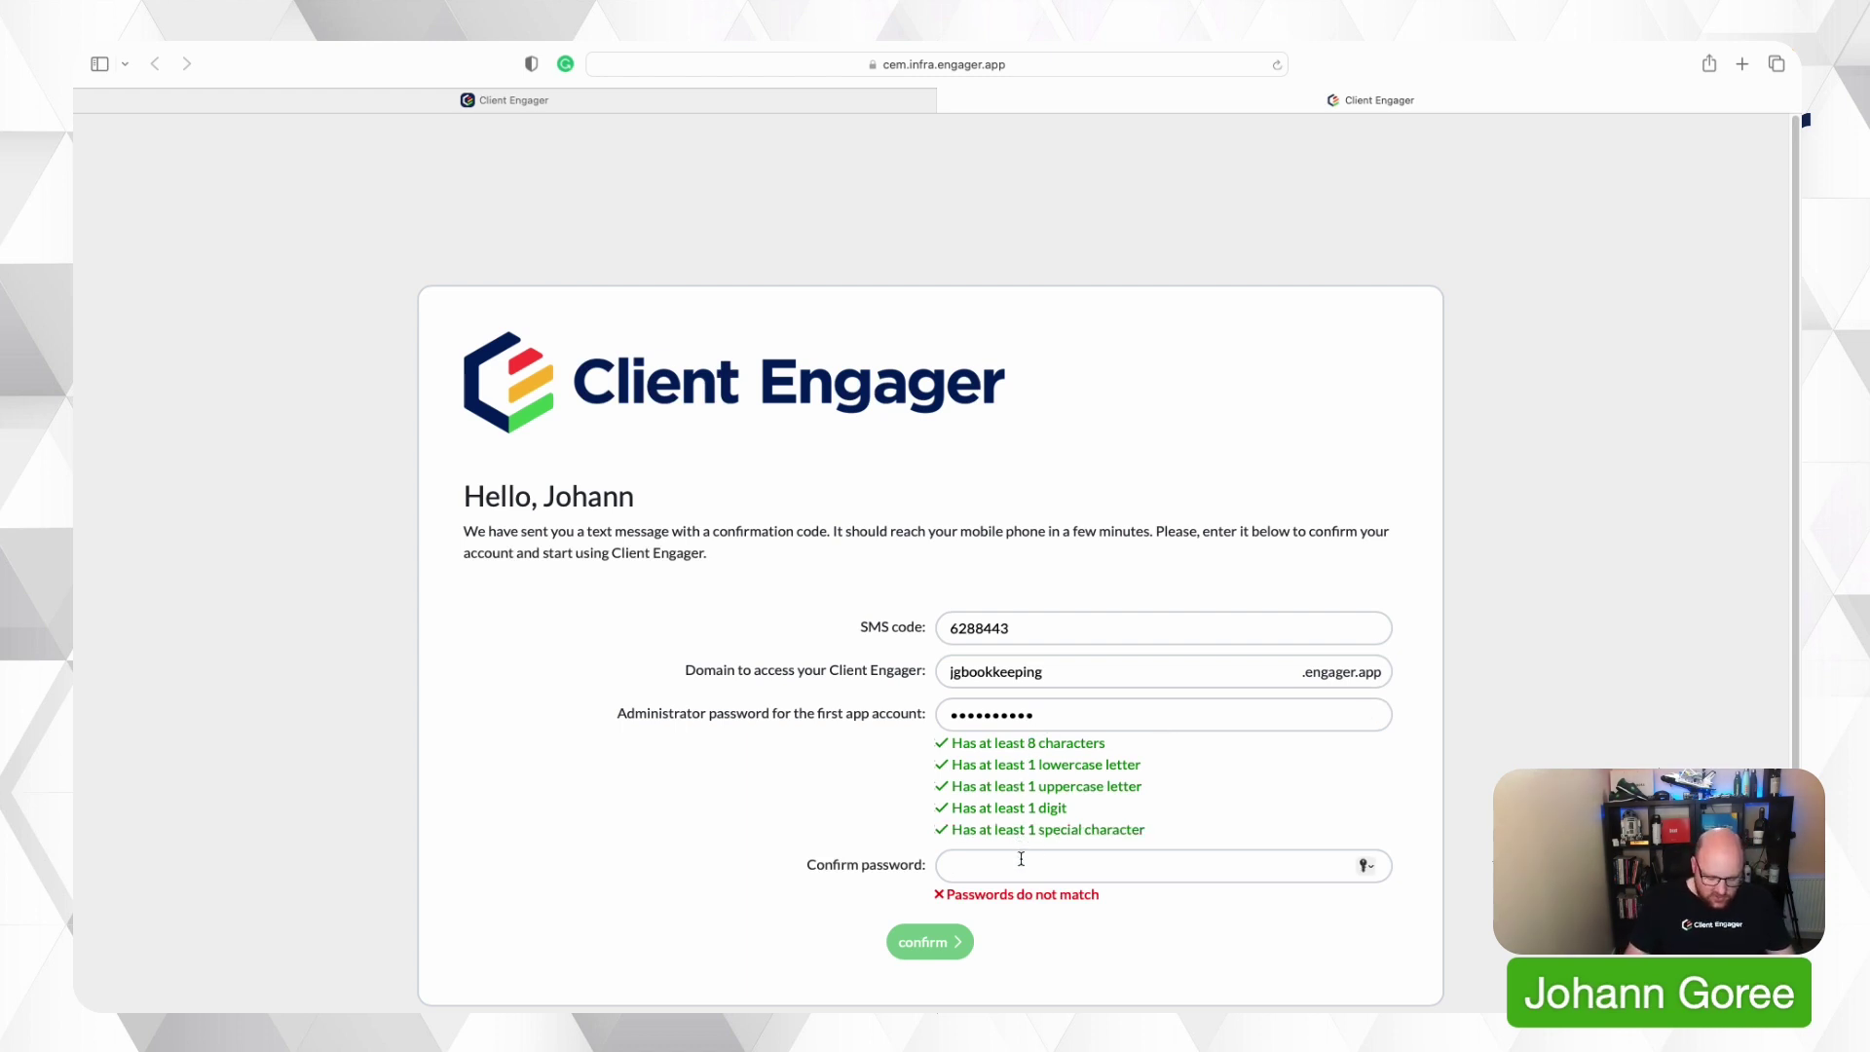
type("•••••••••")
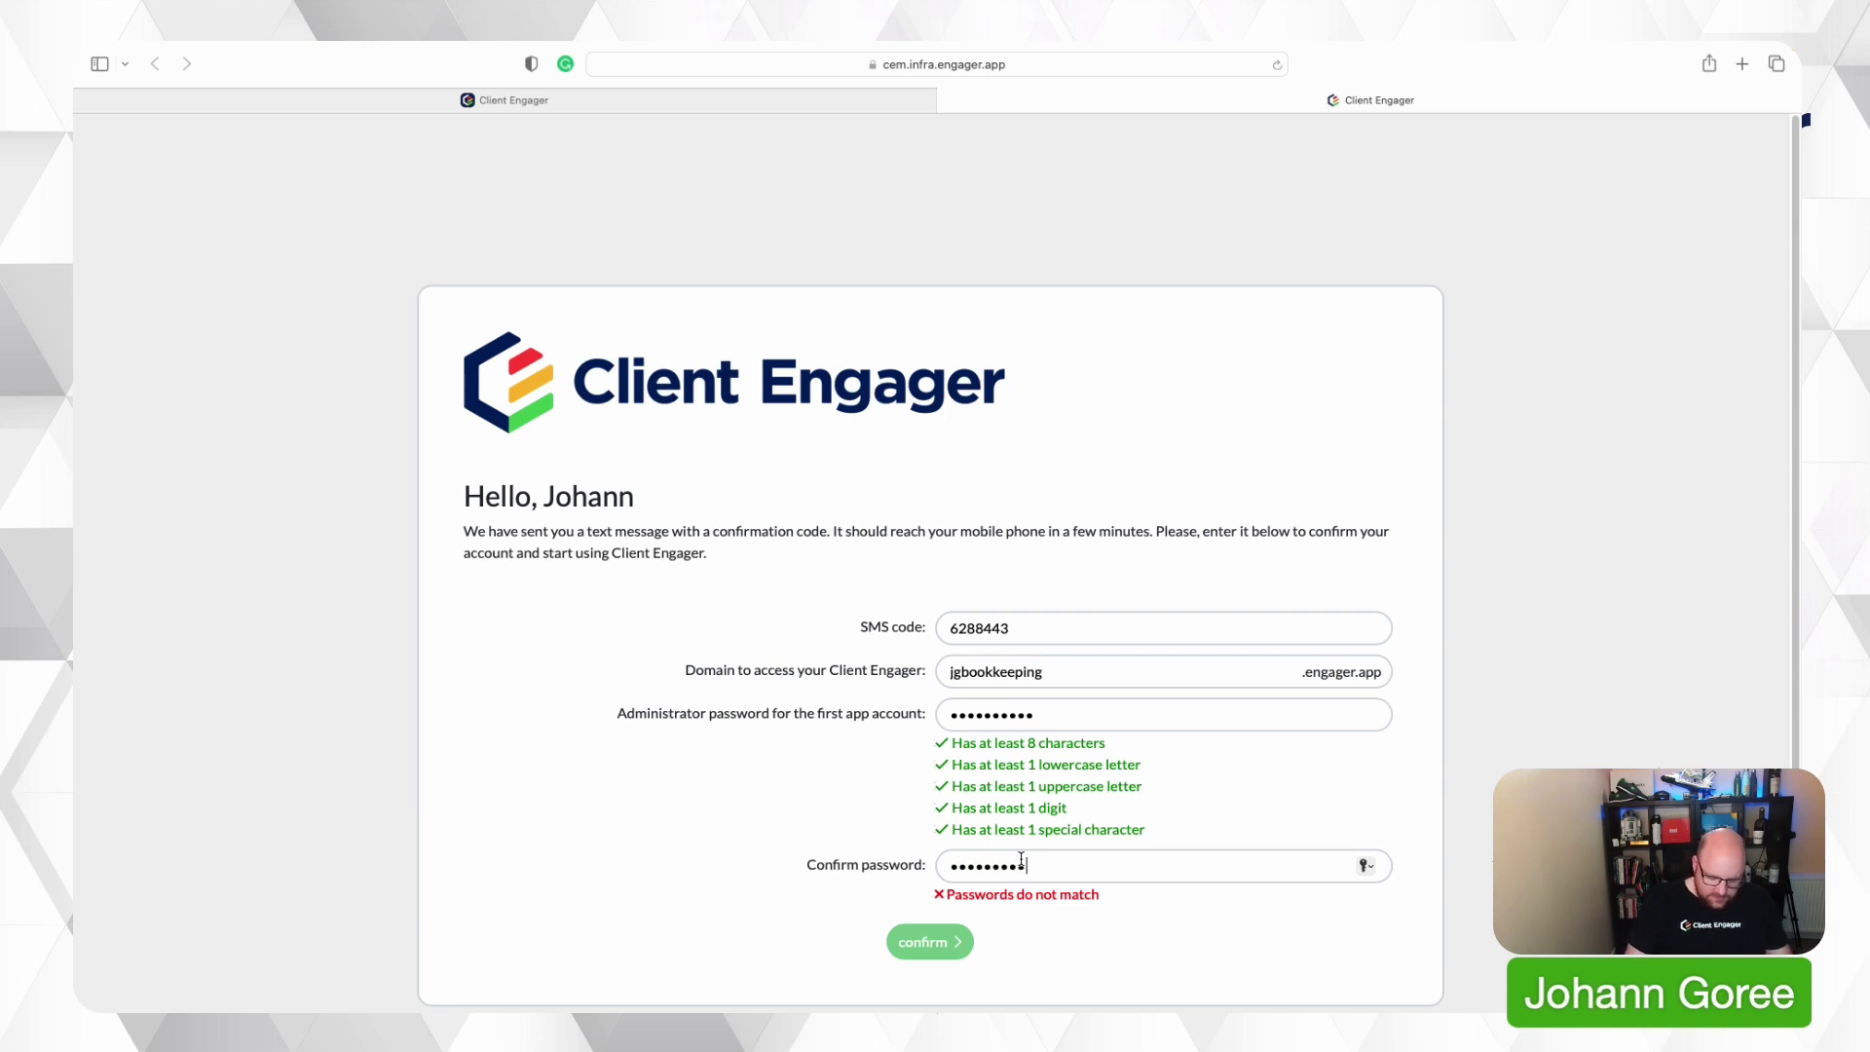
type("•")
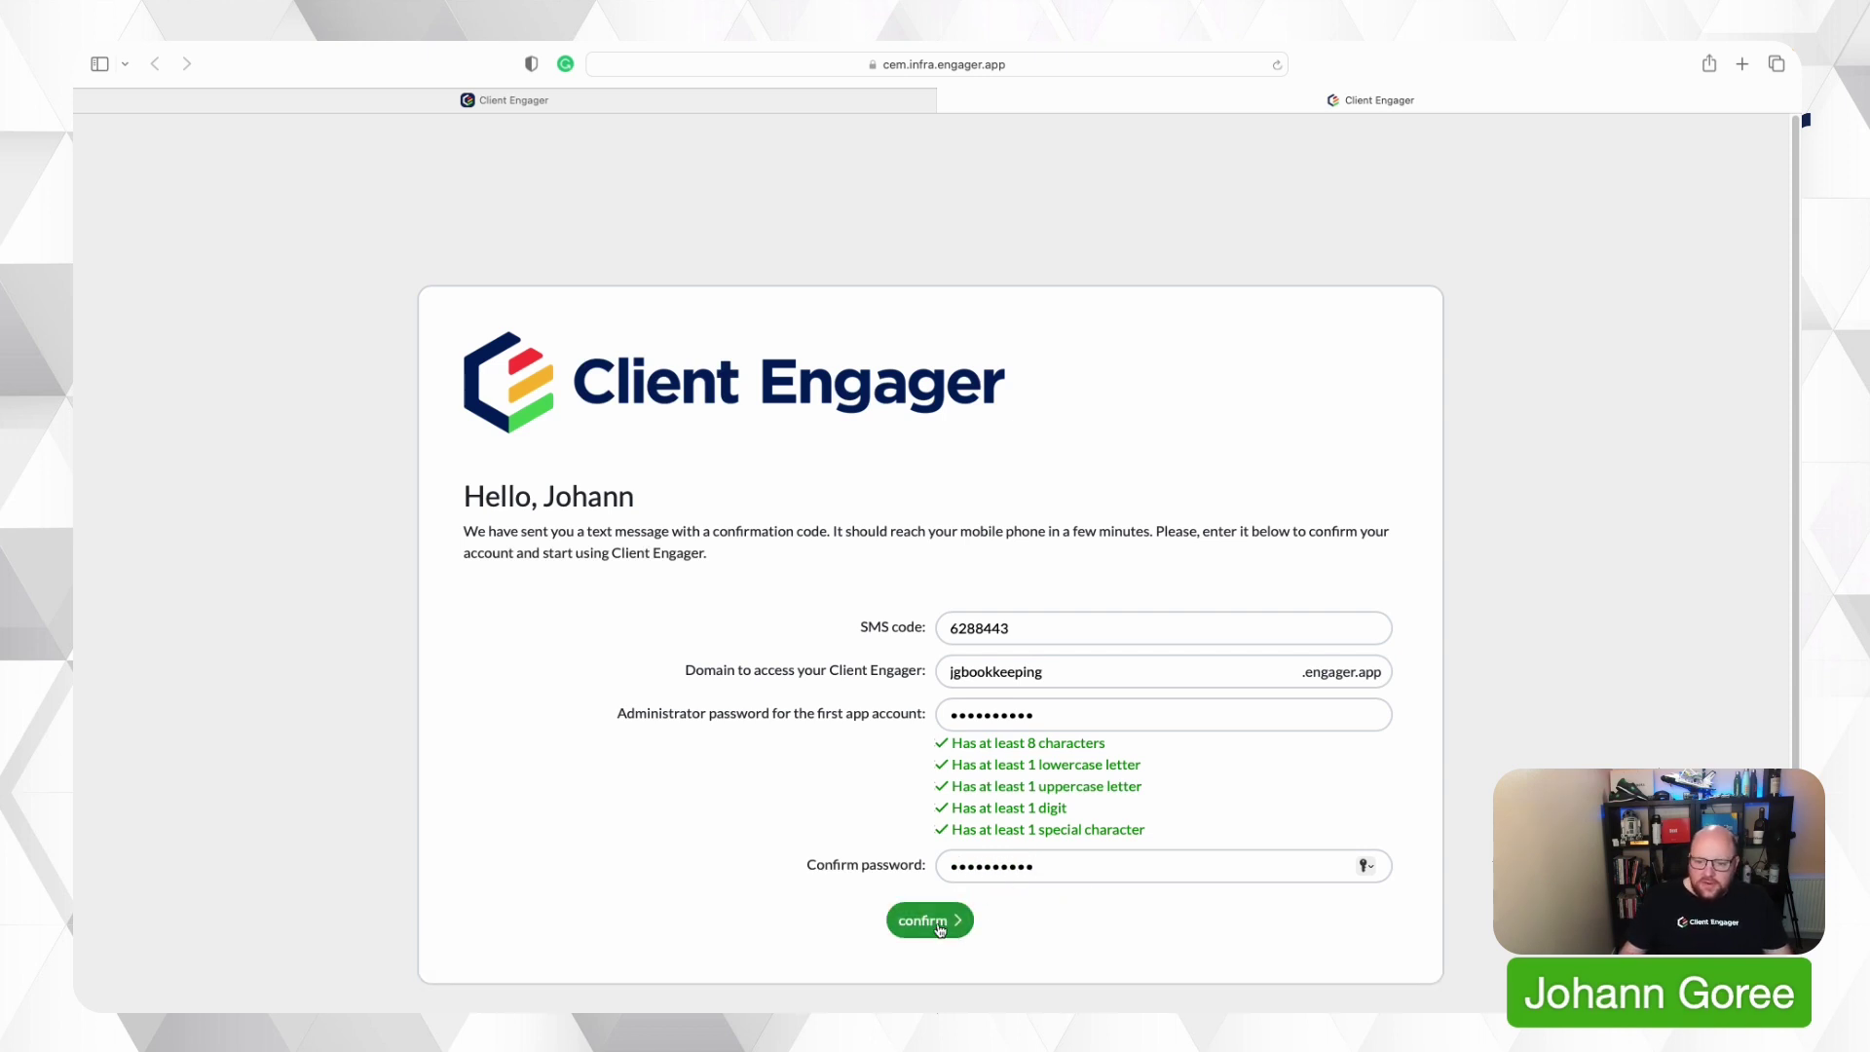
left_click(939, 929)
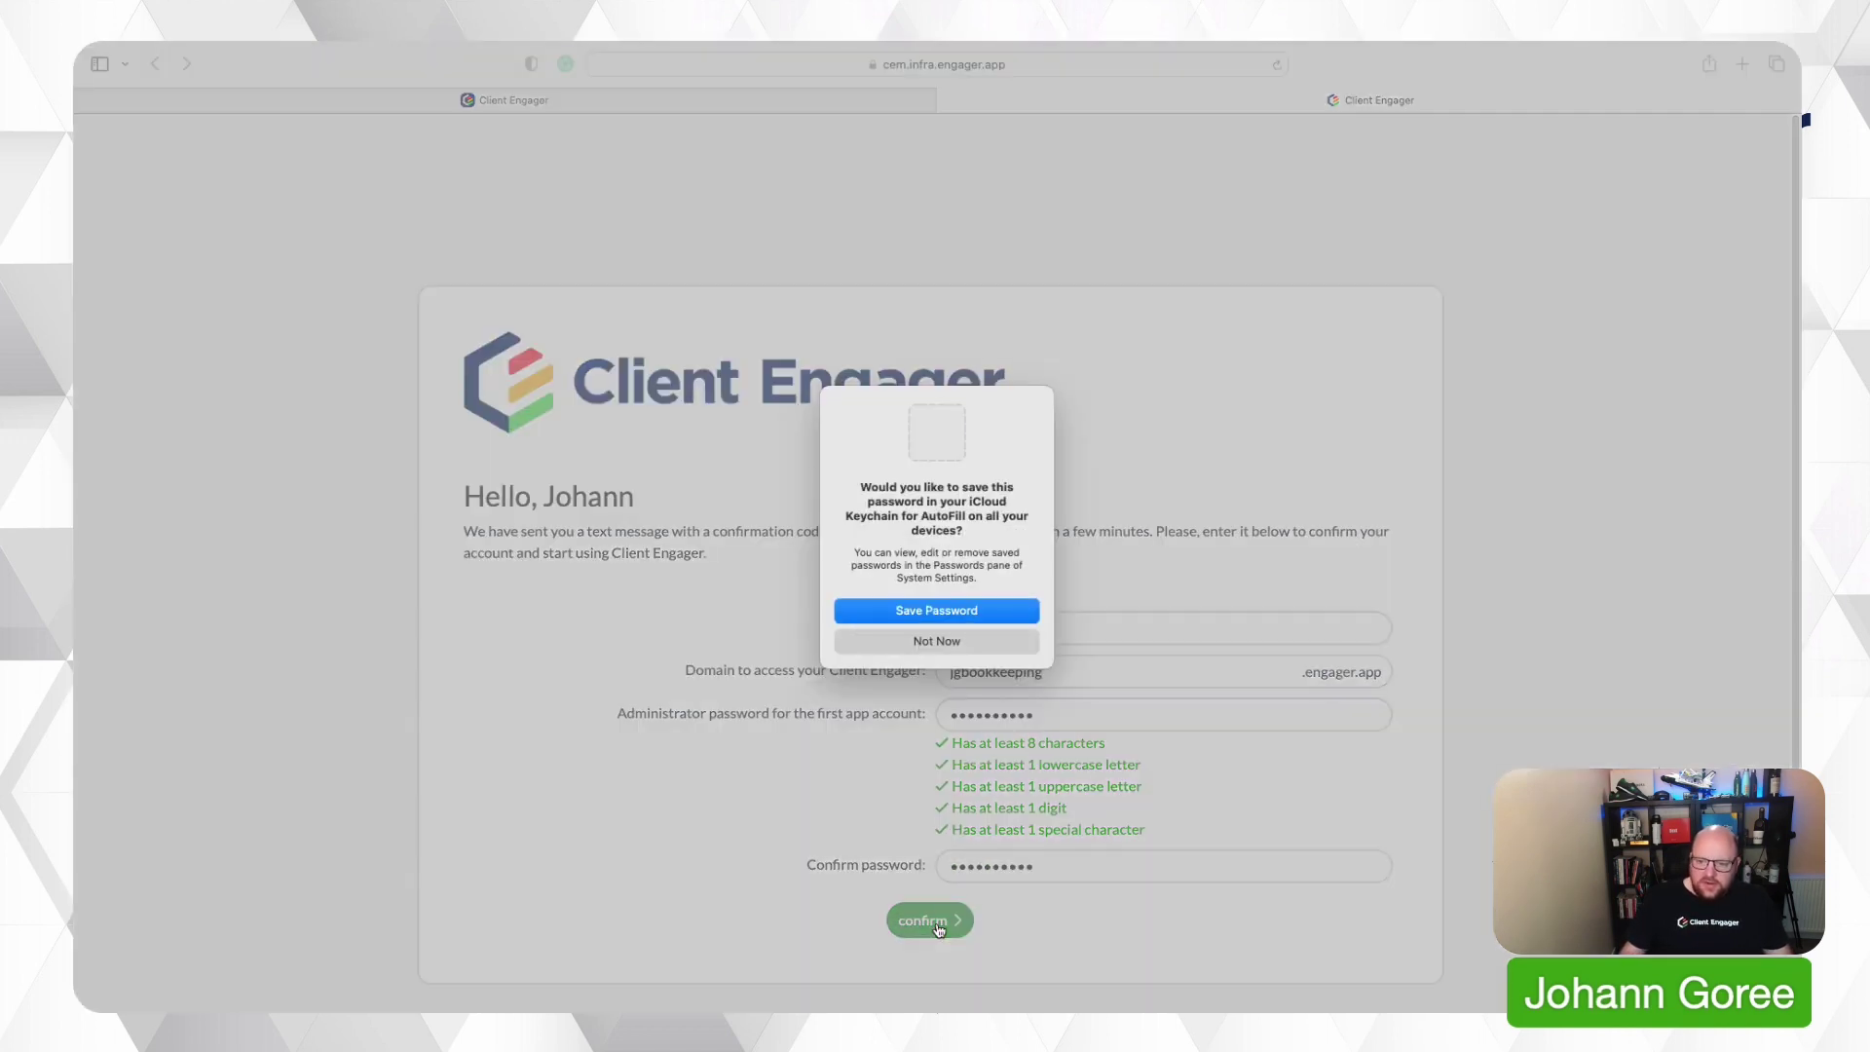
Decline saving the password, then go to the new jgbookkeeping.engager.app site once created.
left_click(935, 640)
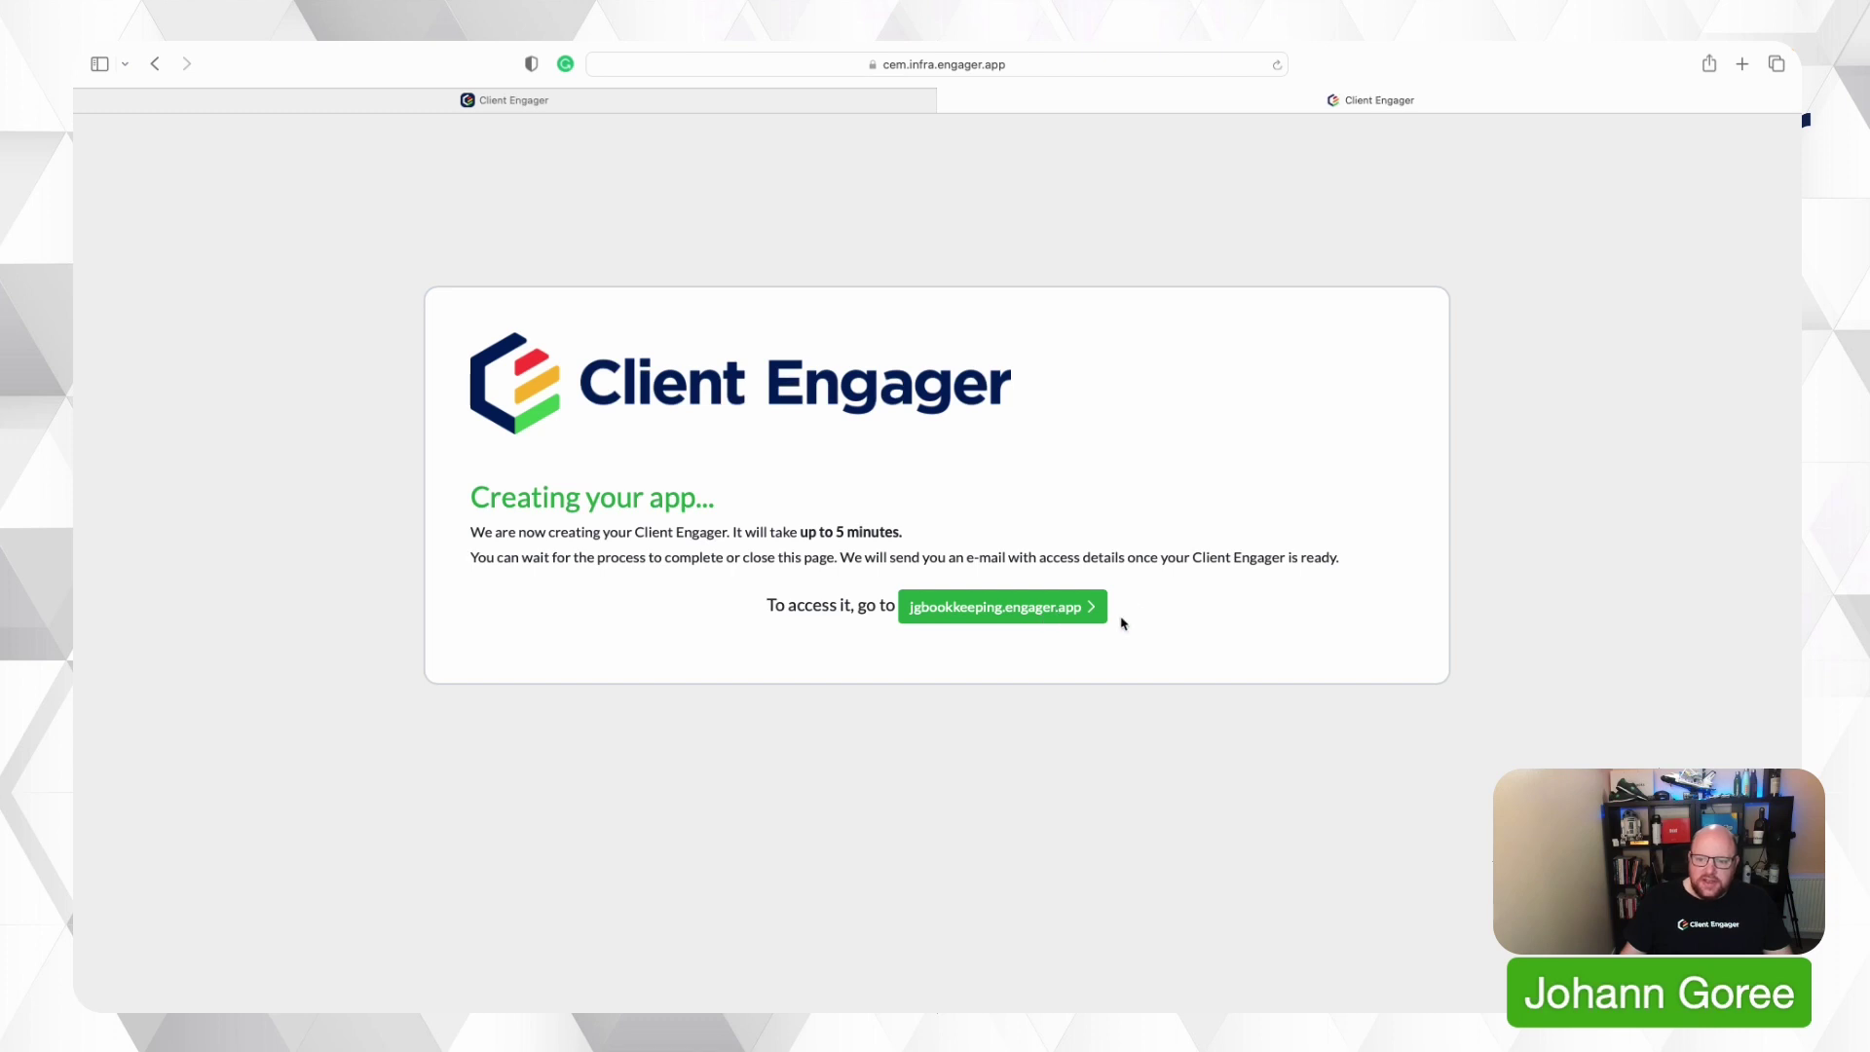
left_click(1048, 618)
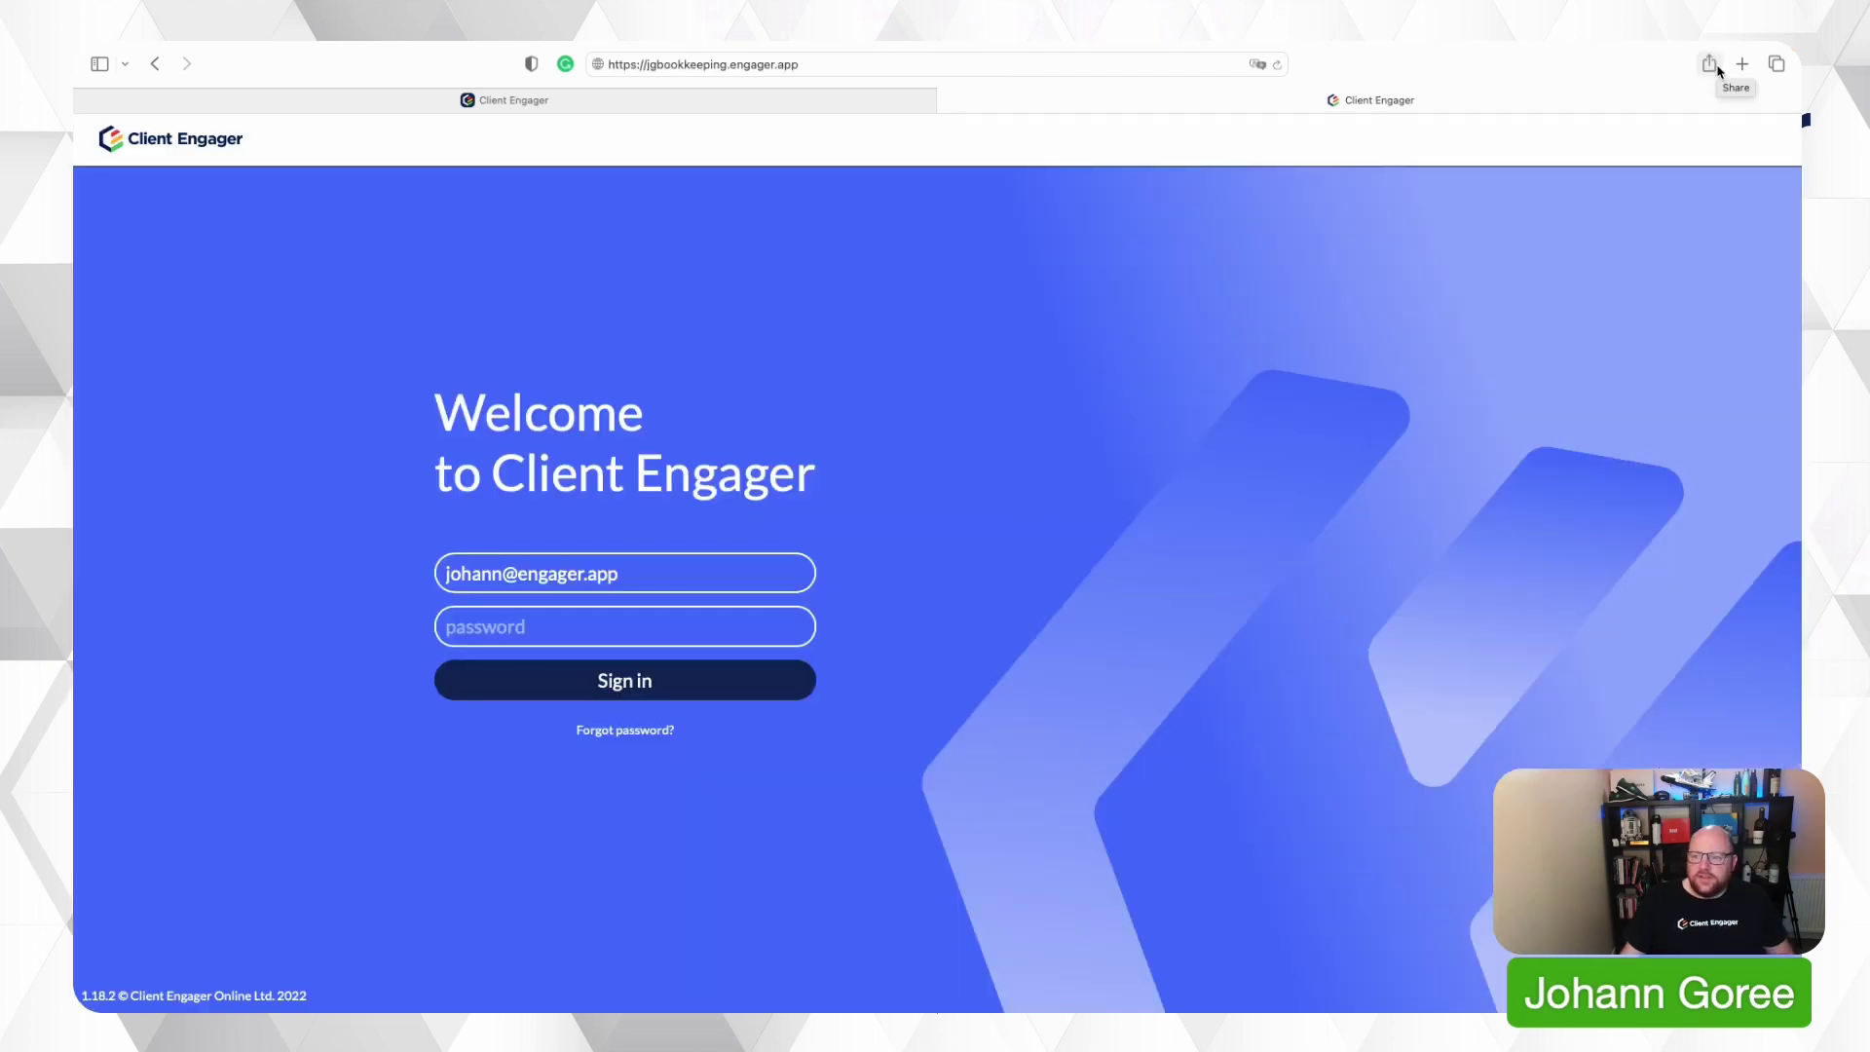
left_click(1710, 64)
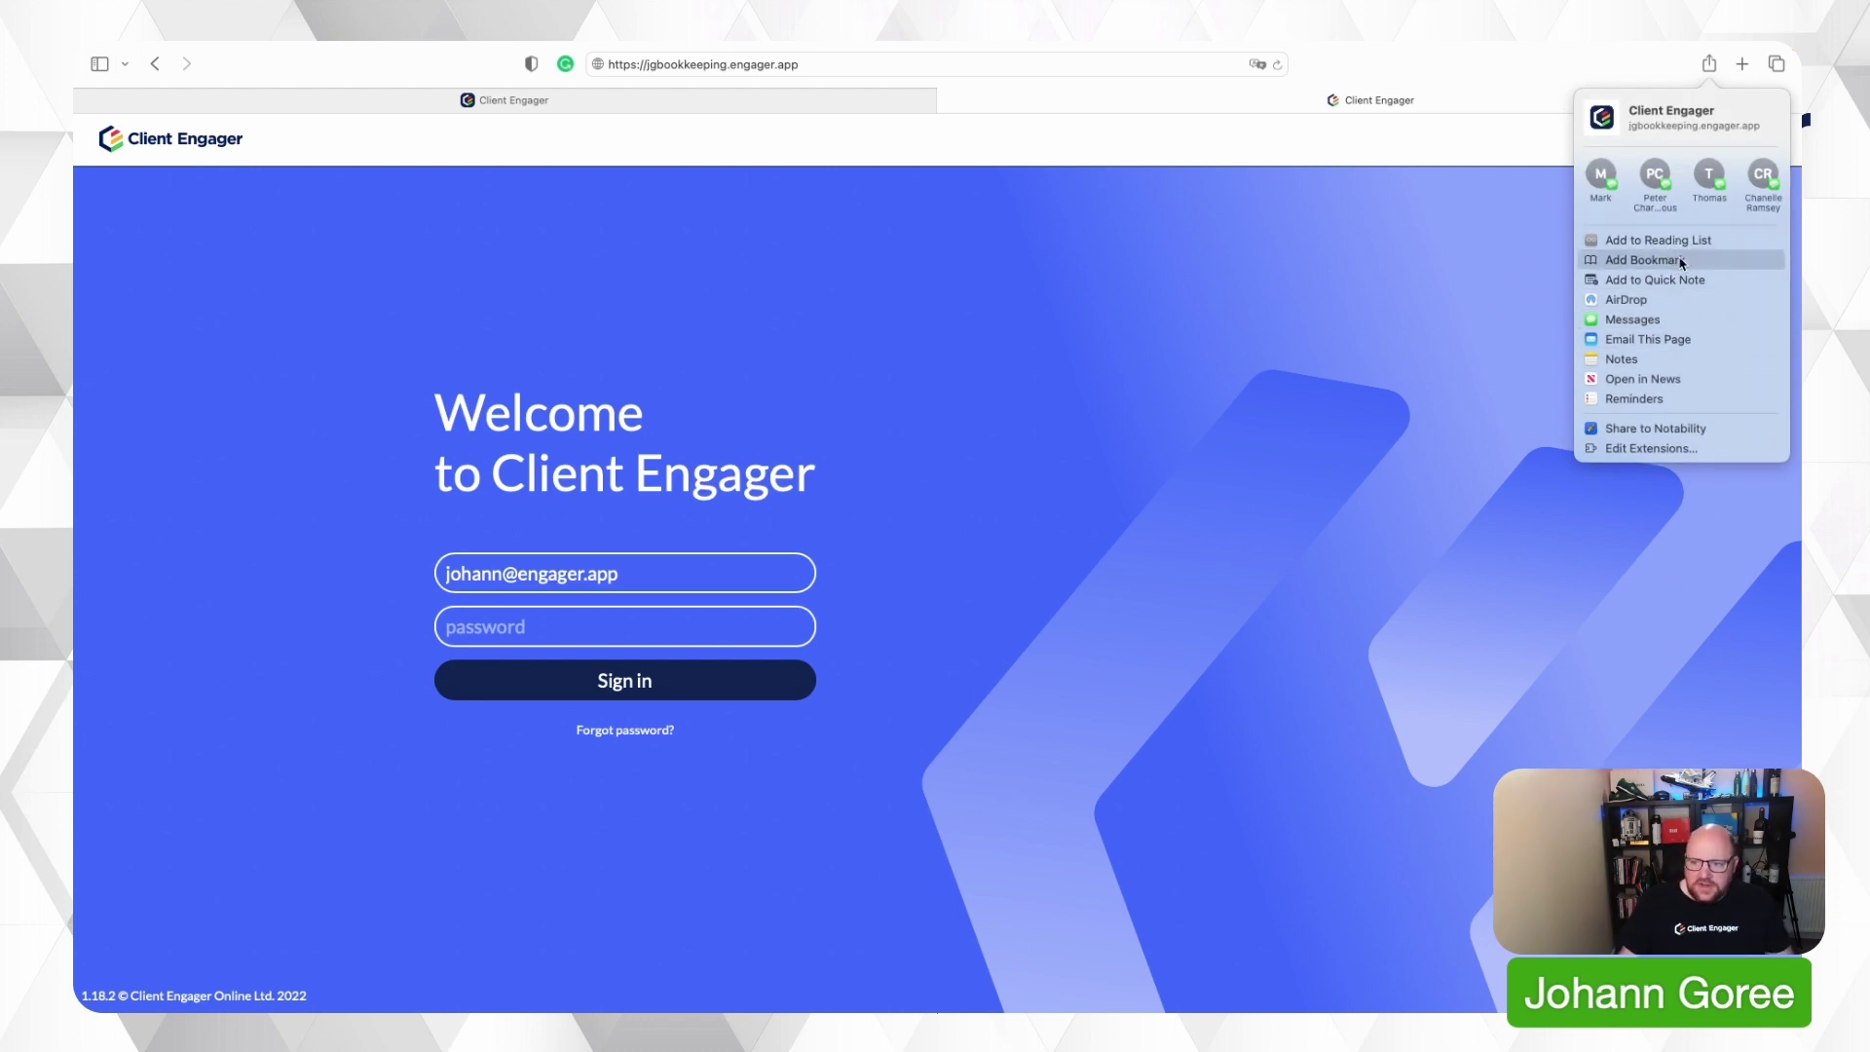
Bookmark the jgbookkeeping login page and sign in with the administrator password.
left_click(1681, 262)
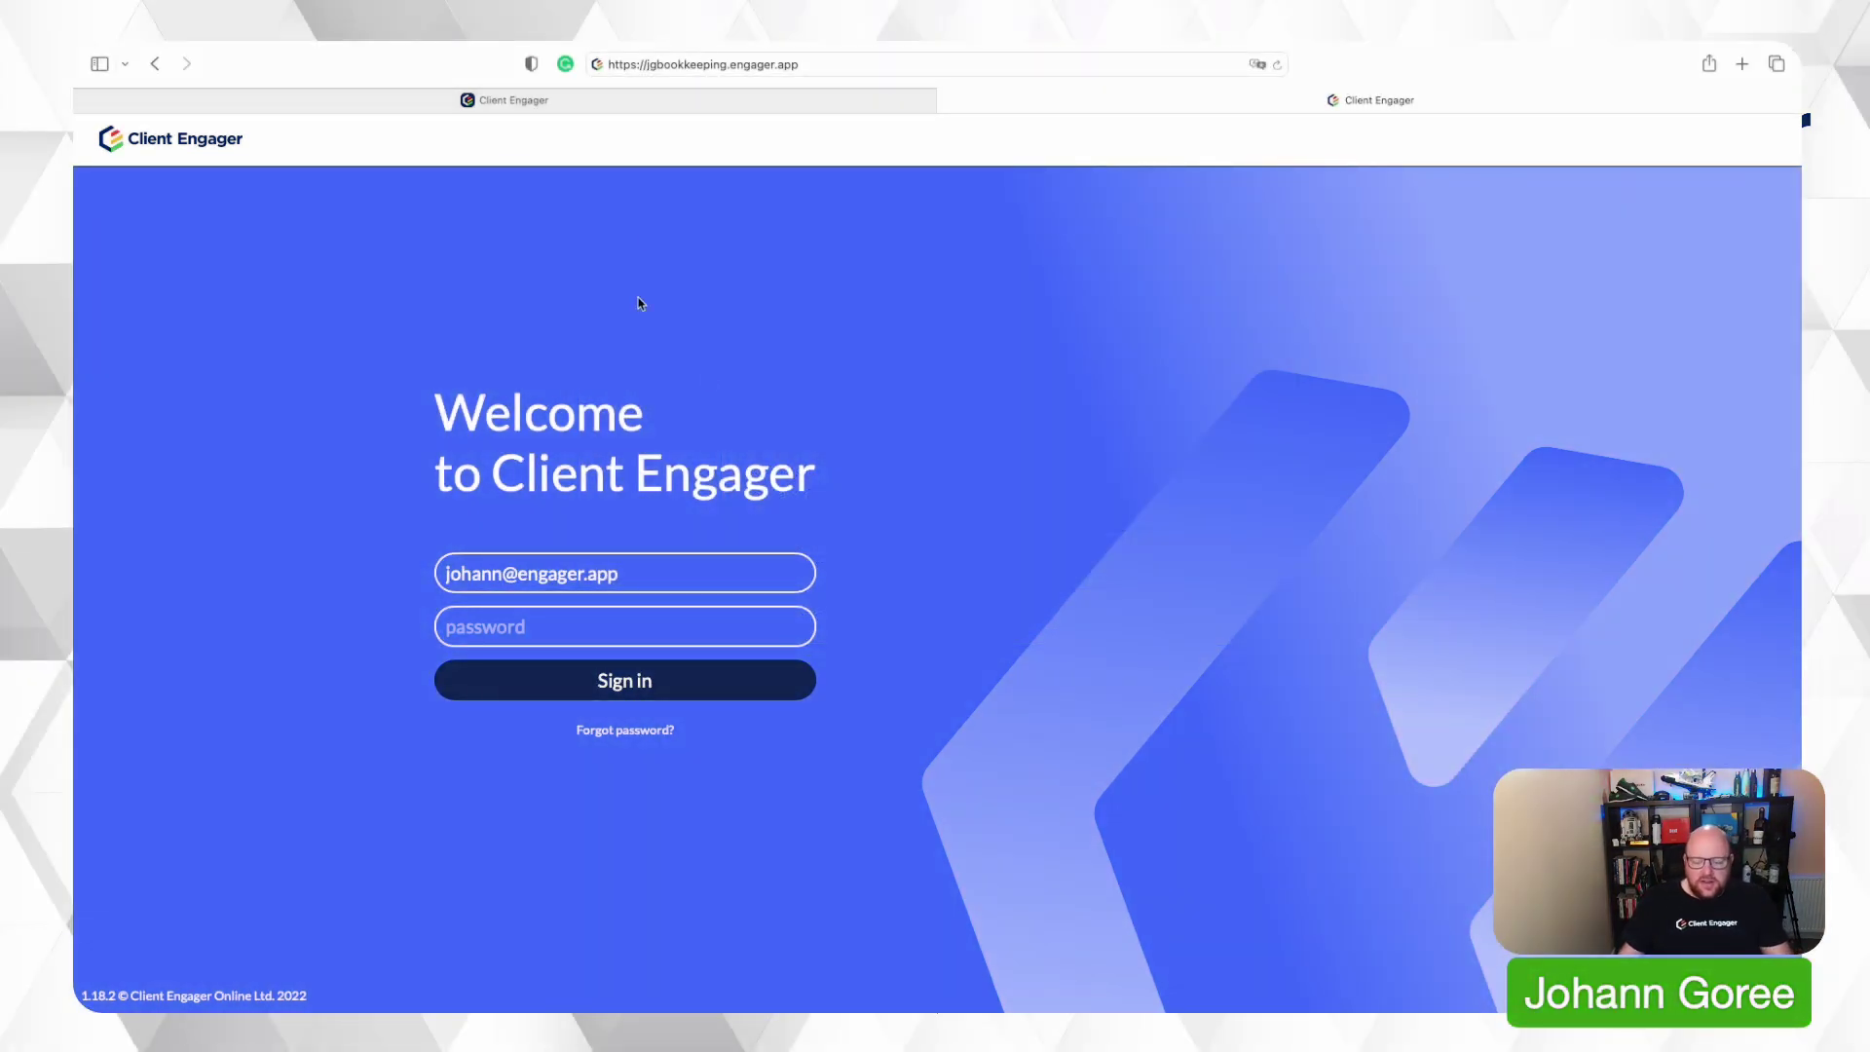
left_click(642, 91)
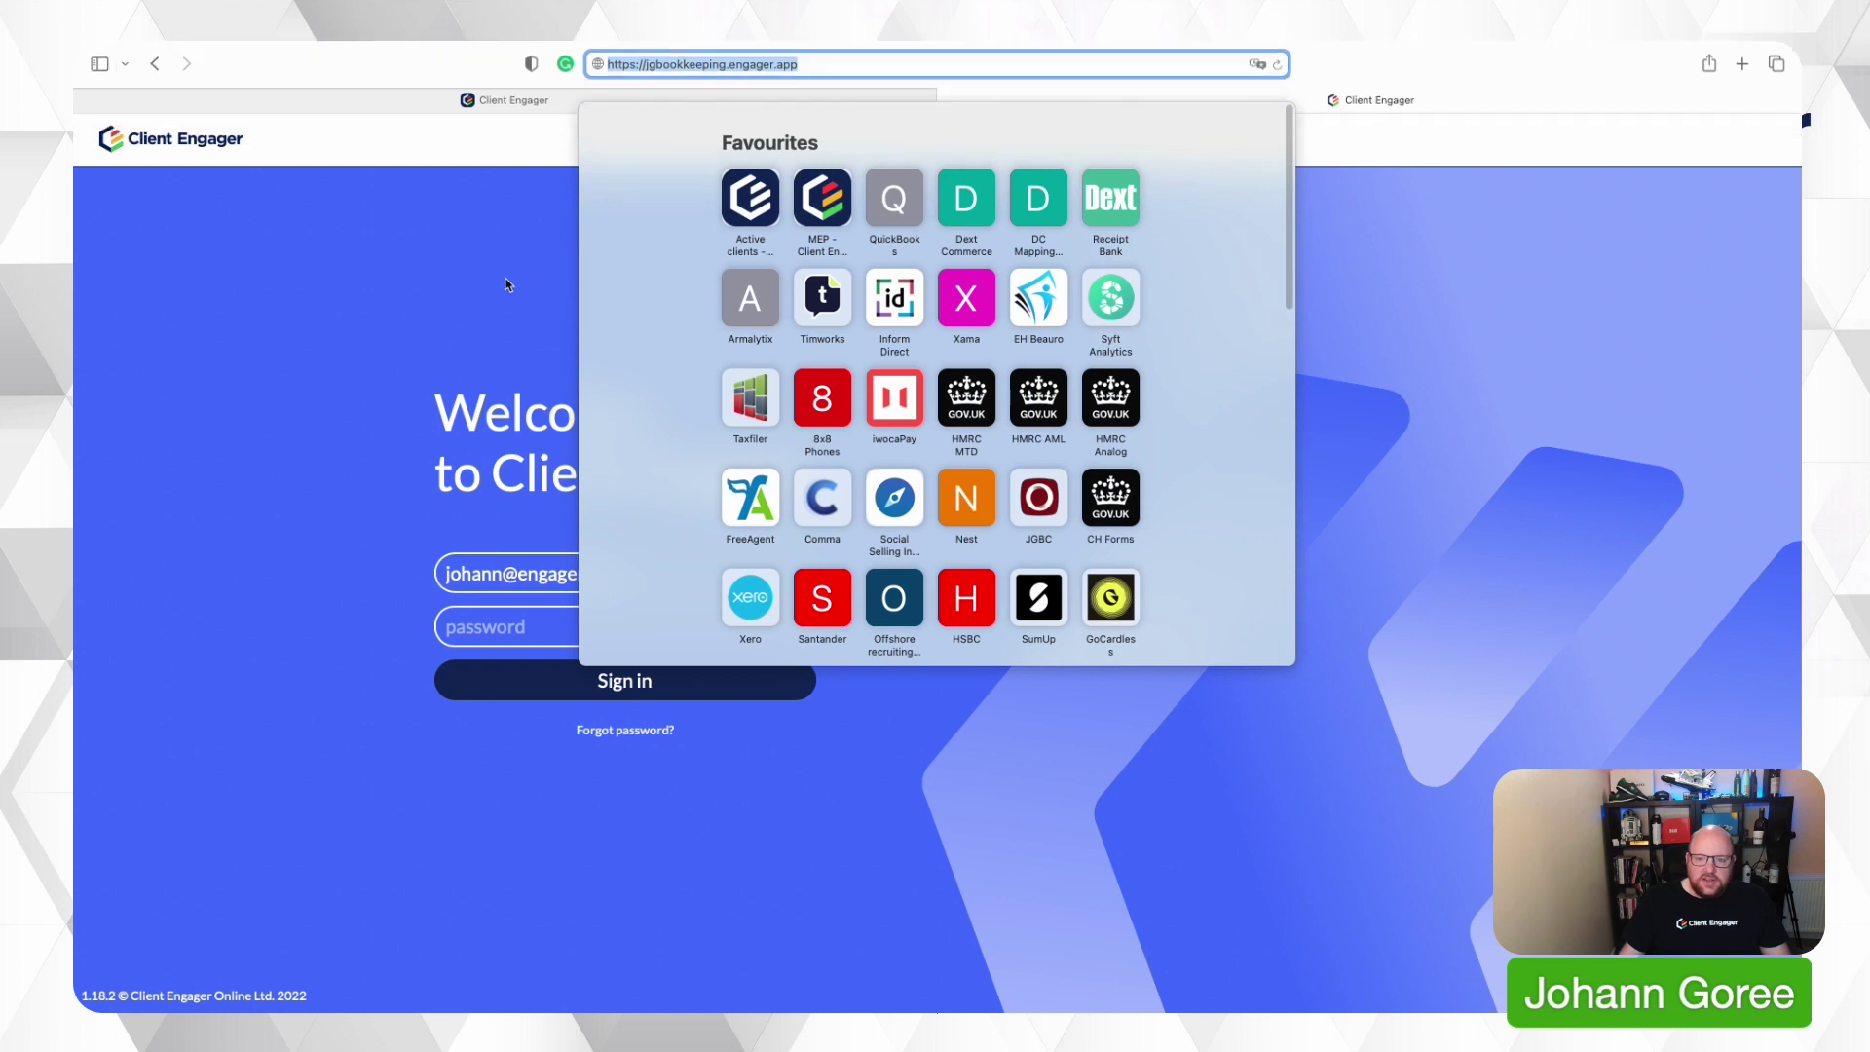
left_click(543, 282)
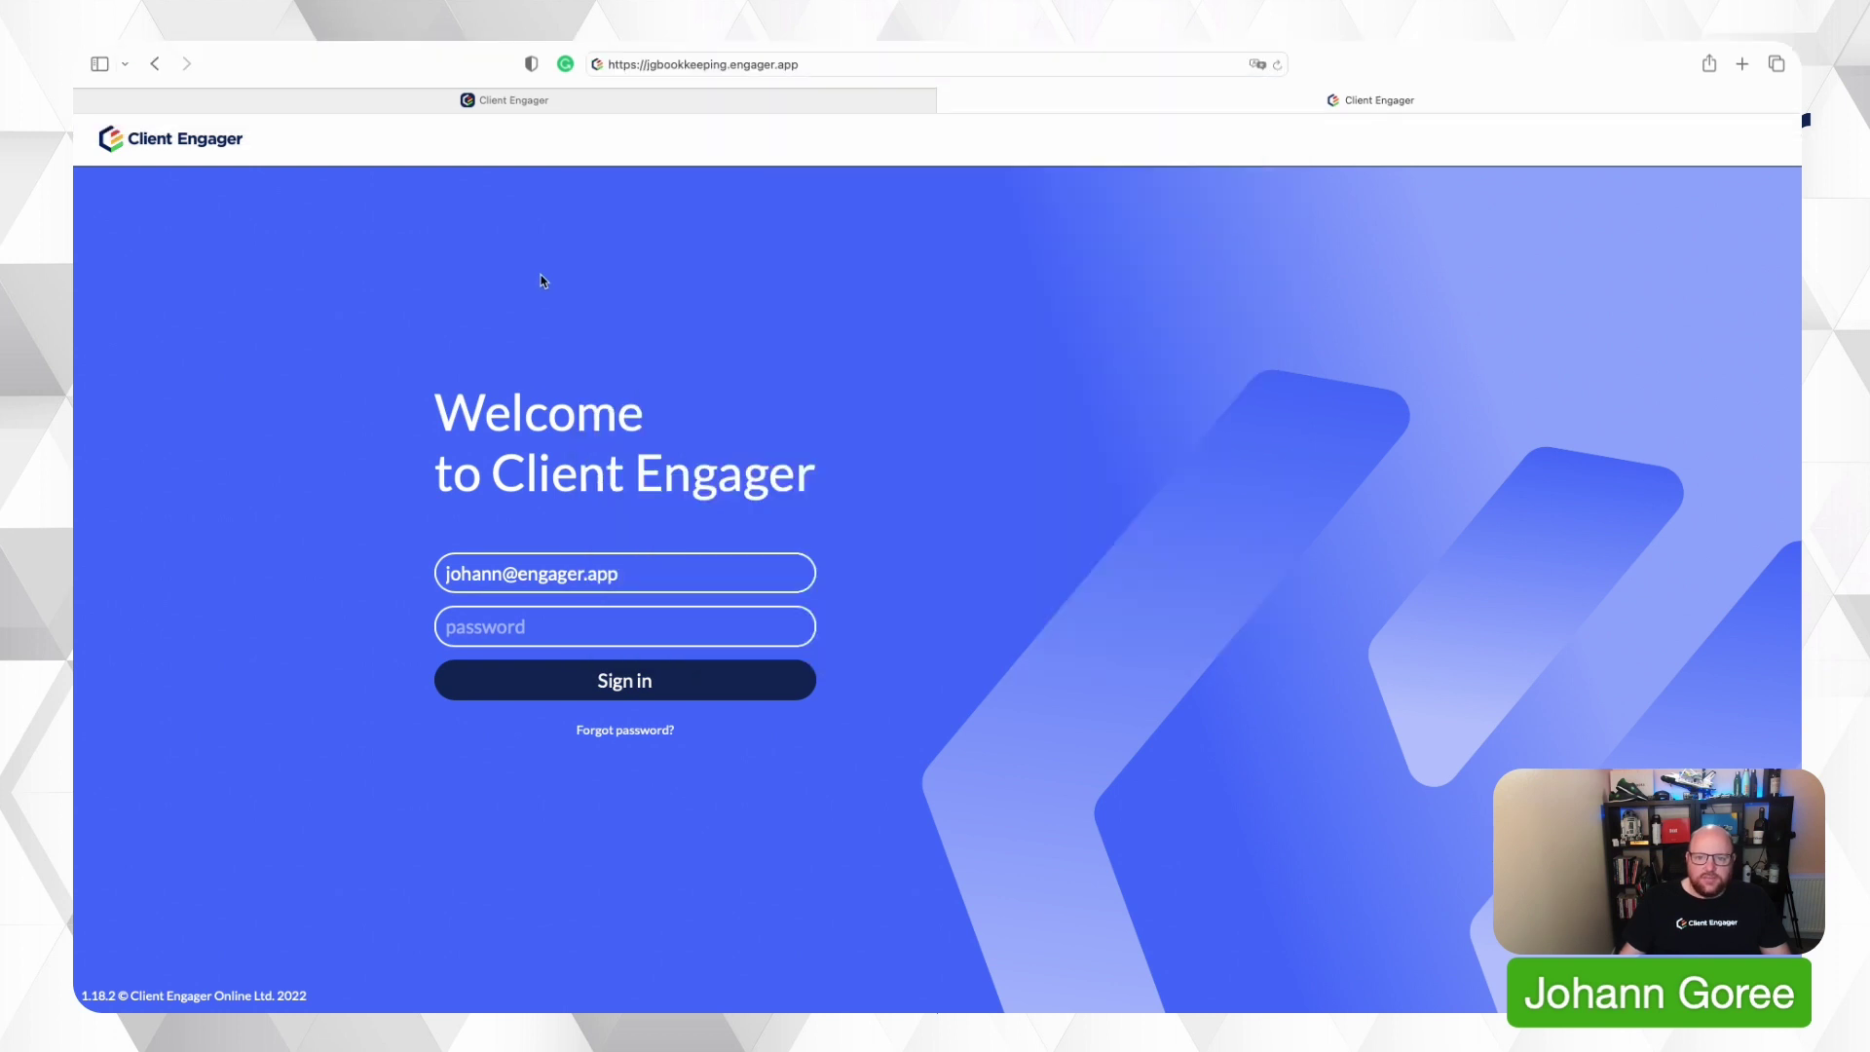
left_click(565, 628)
type("•••••••••")
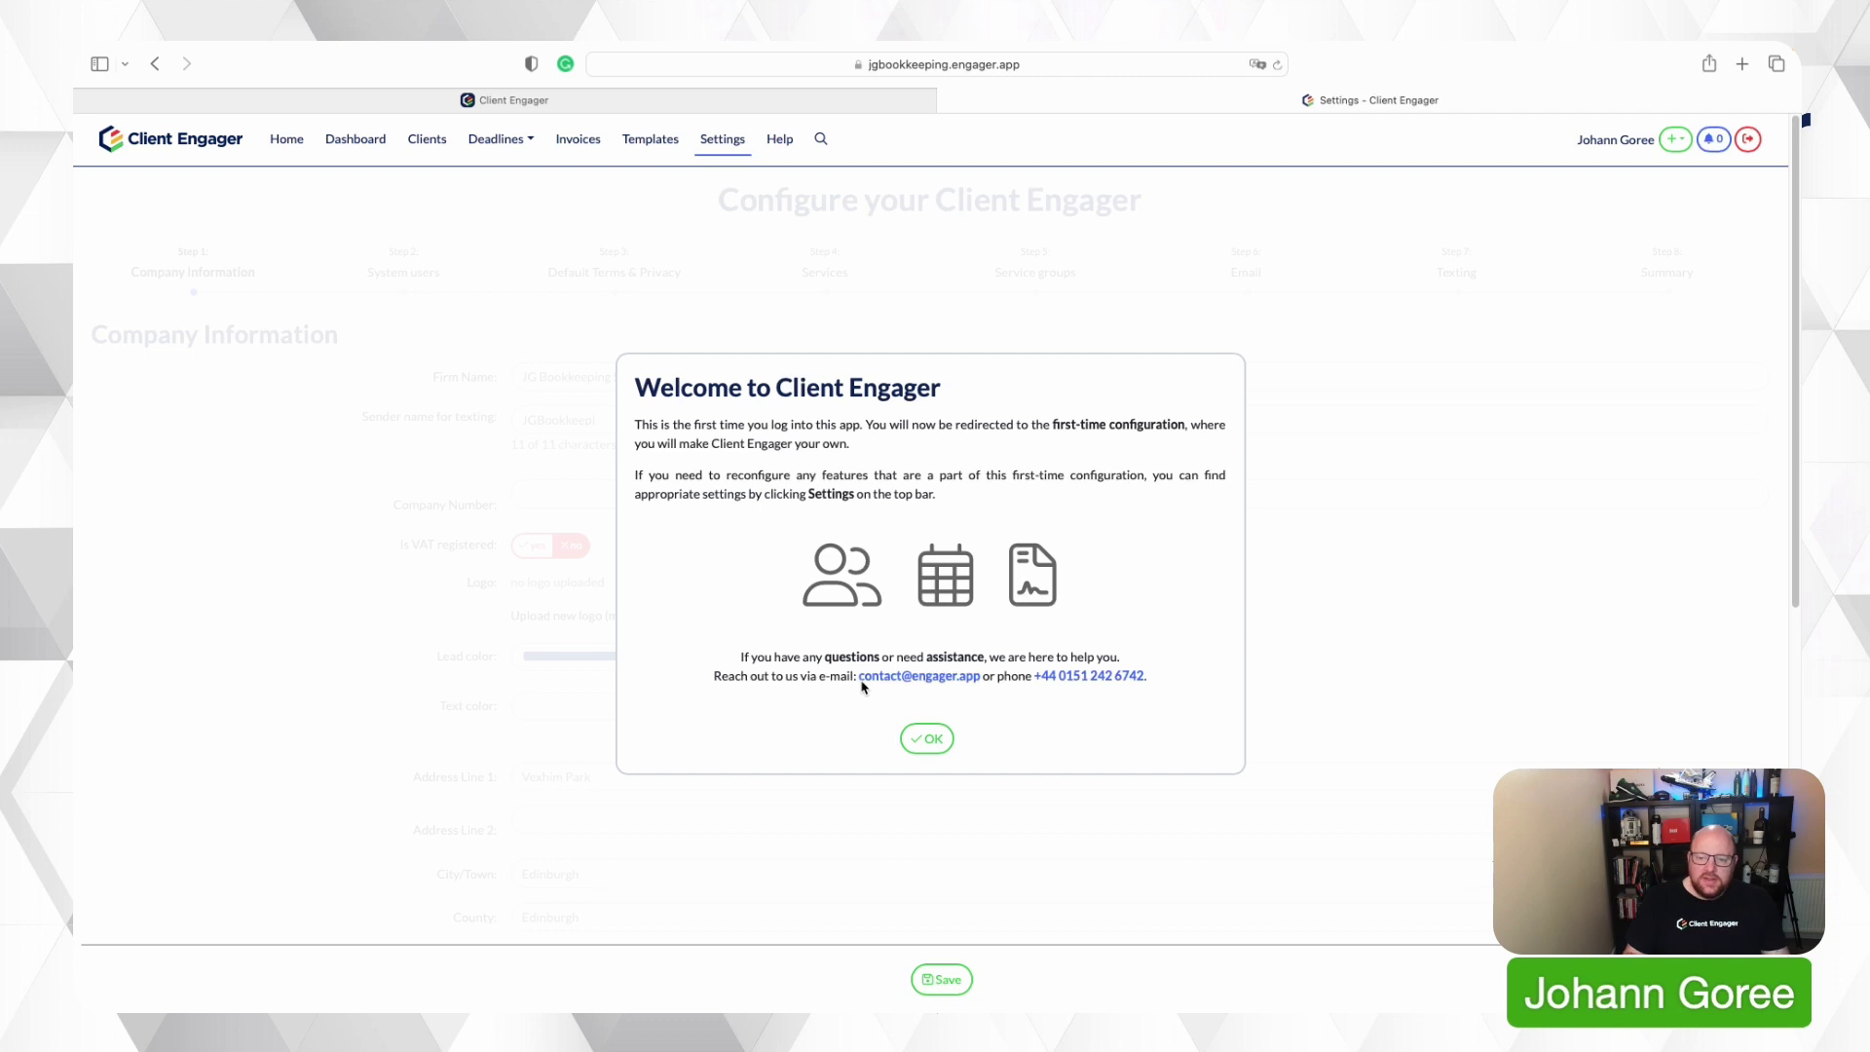
Dismiss the welcome message and save the JG Bookkeeping Services company information unchanged.
left_click(930, 740)
scroll(604, 449, "down", 5)
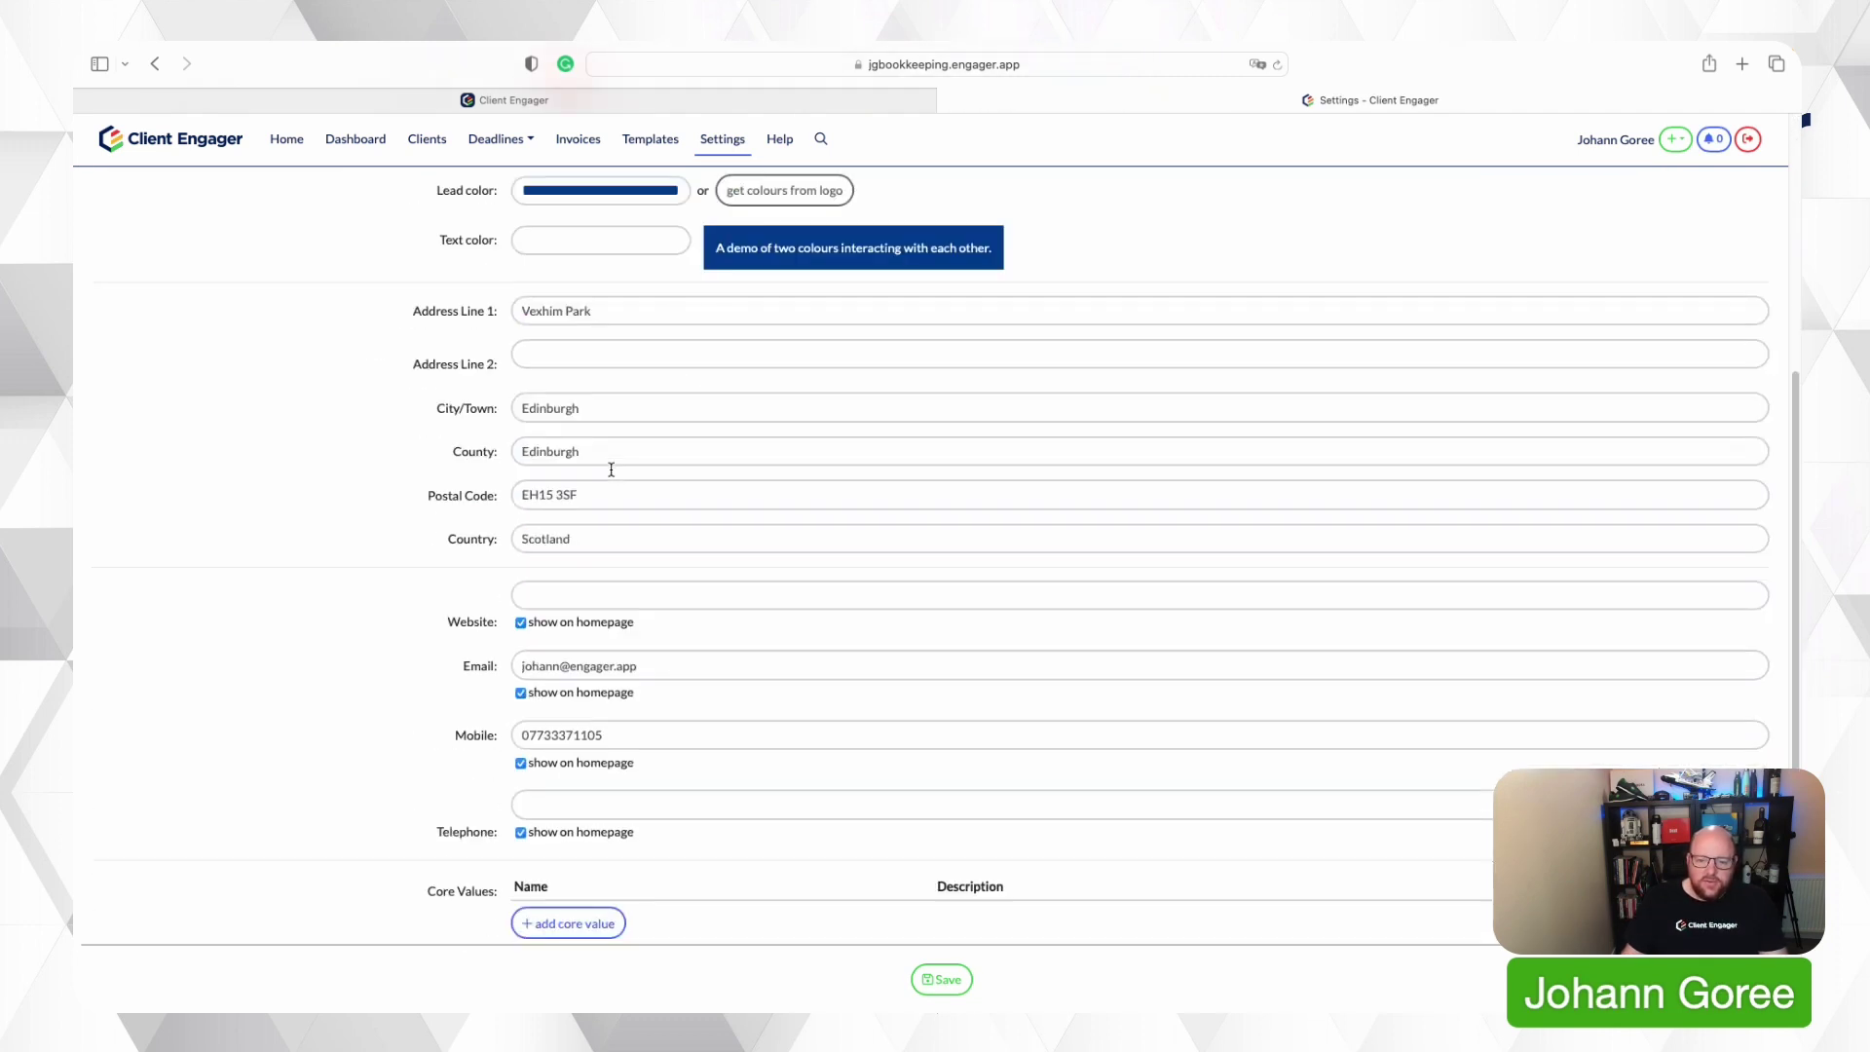
scroll(612, 470, "up", 5)
scroll(612, 471, "down", 7)
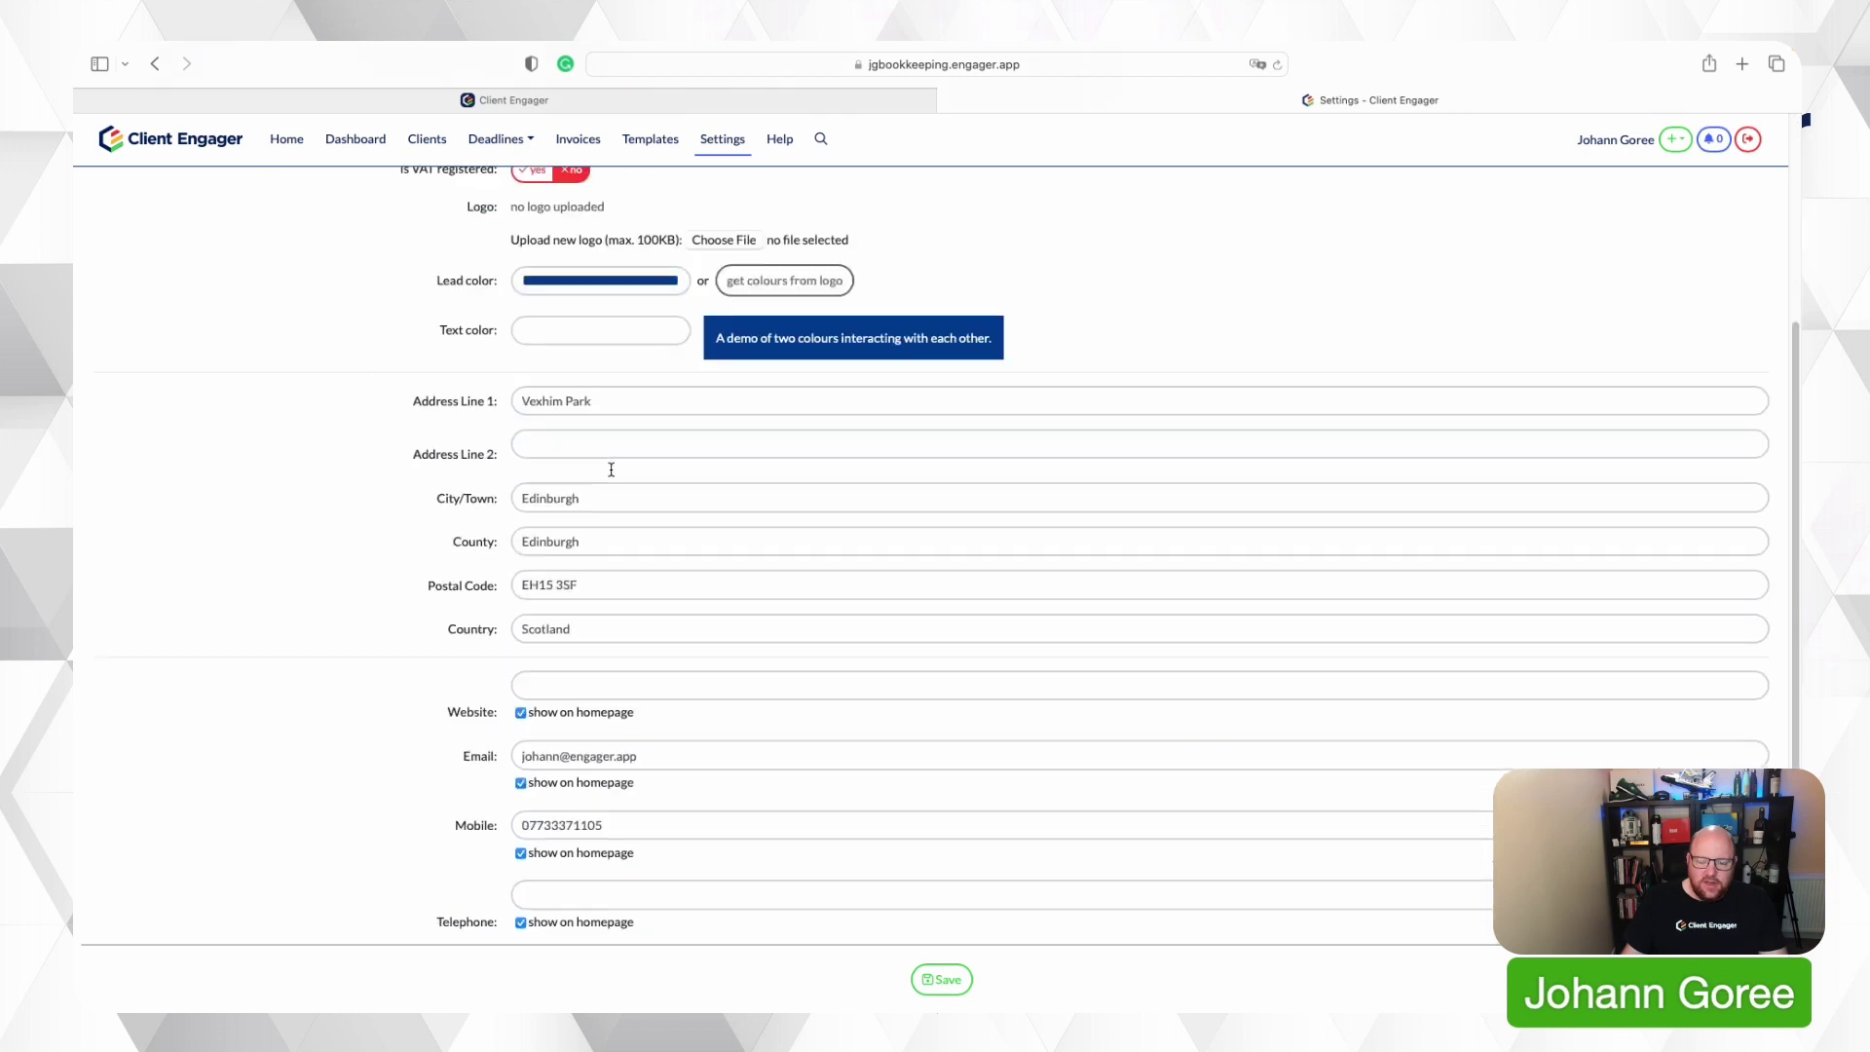
left_click(941, 978)
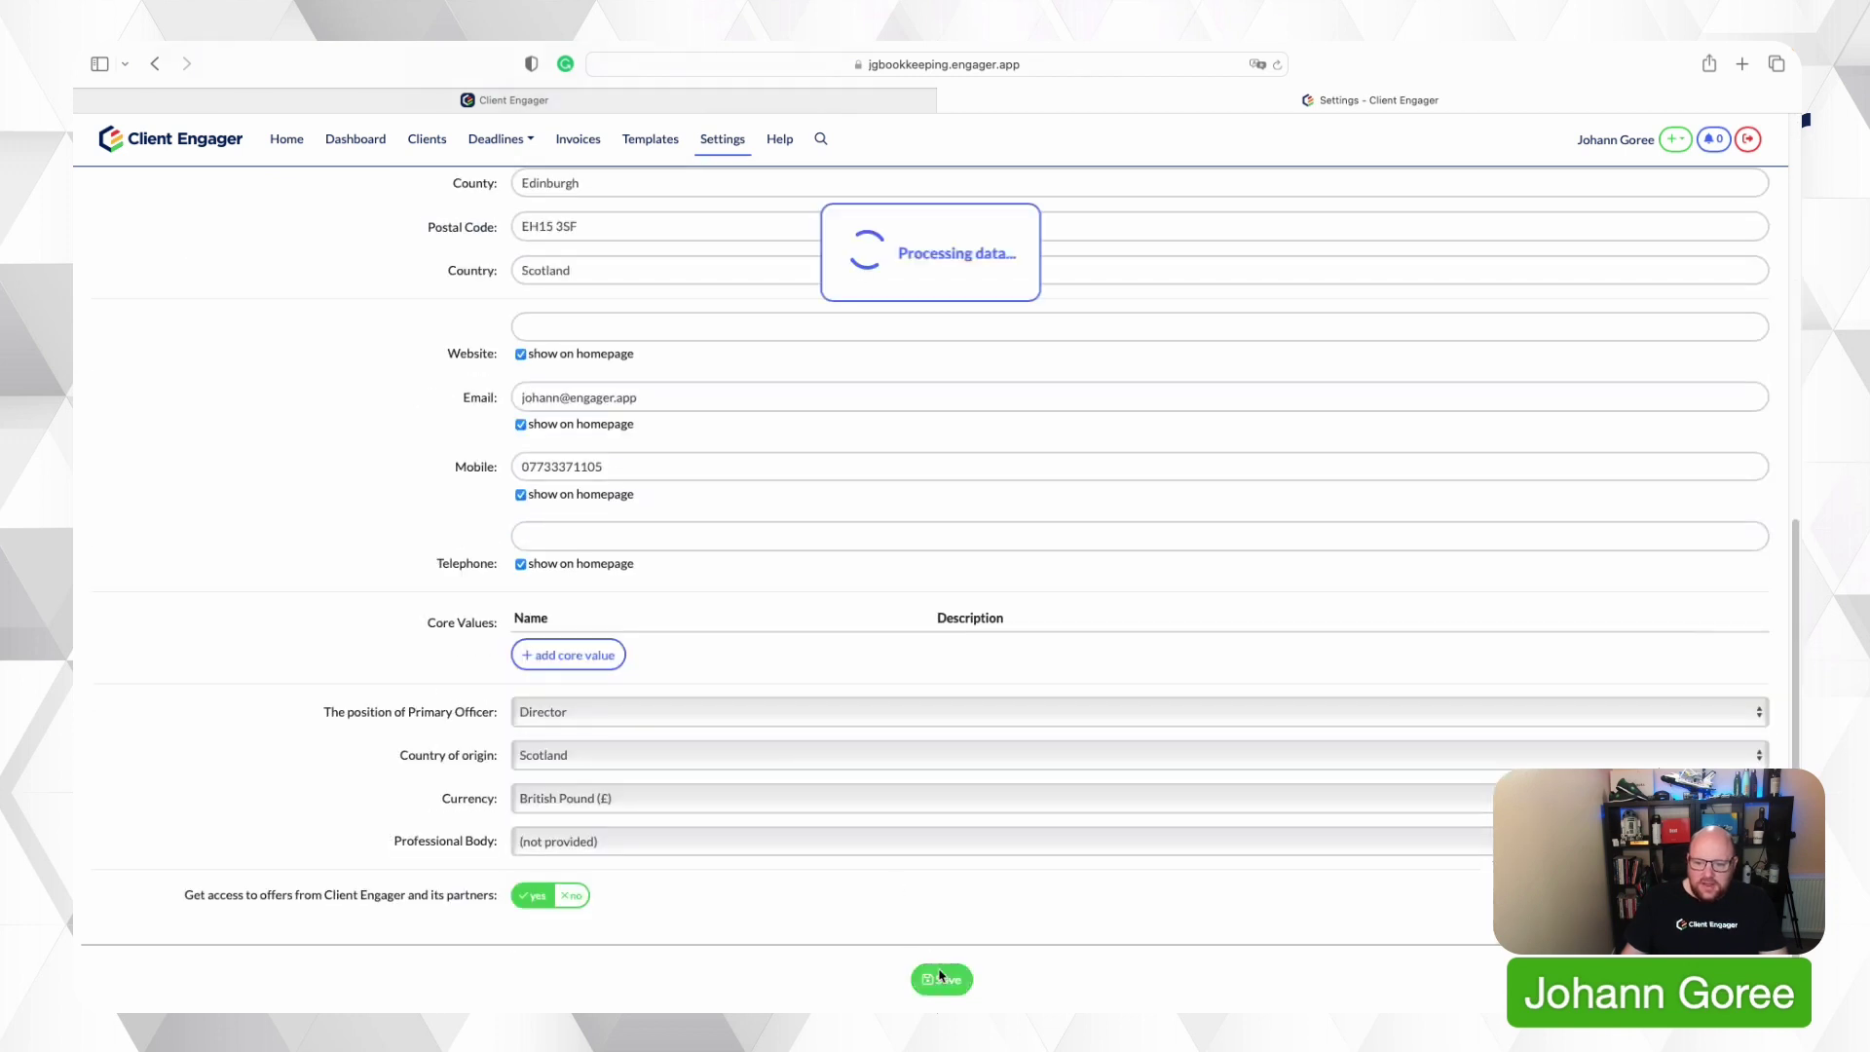
scroll(935, 650, "up", 10)
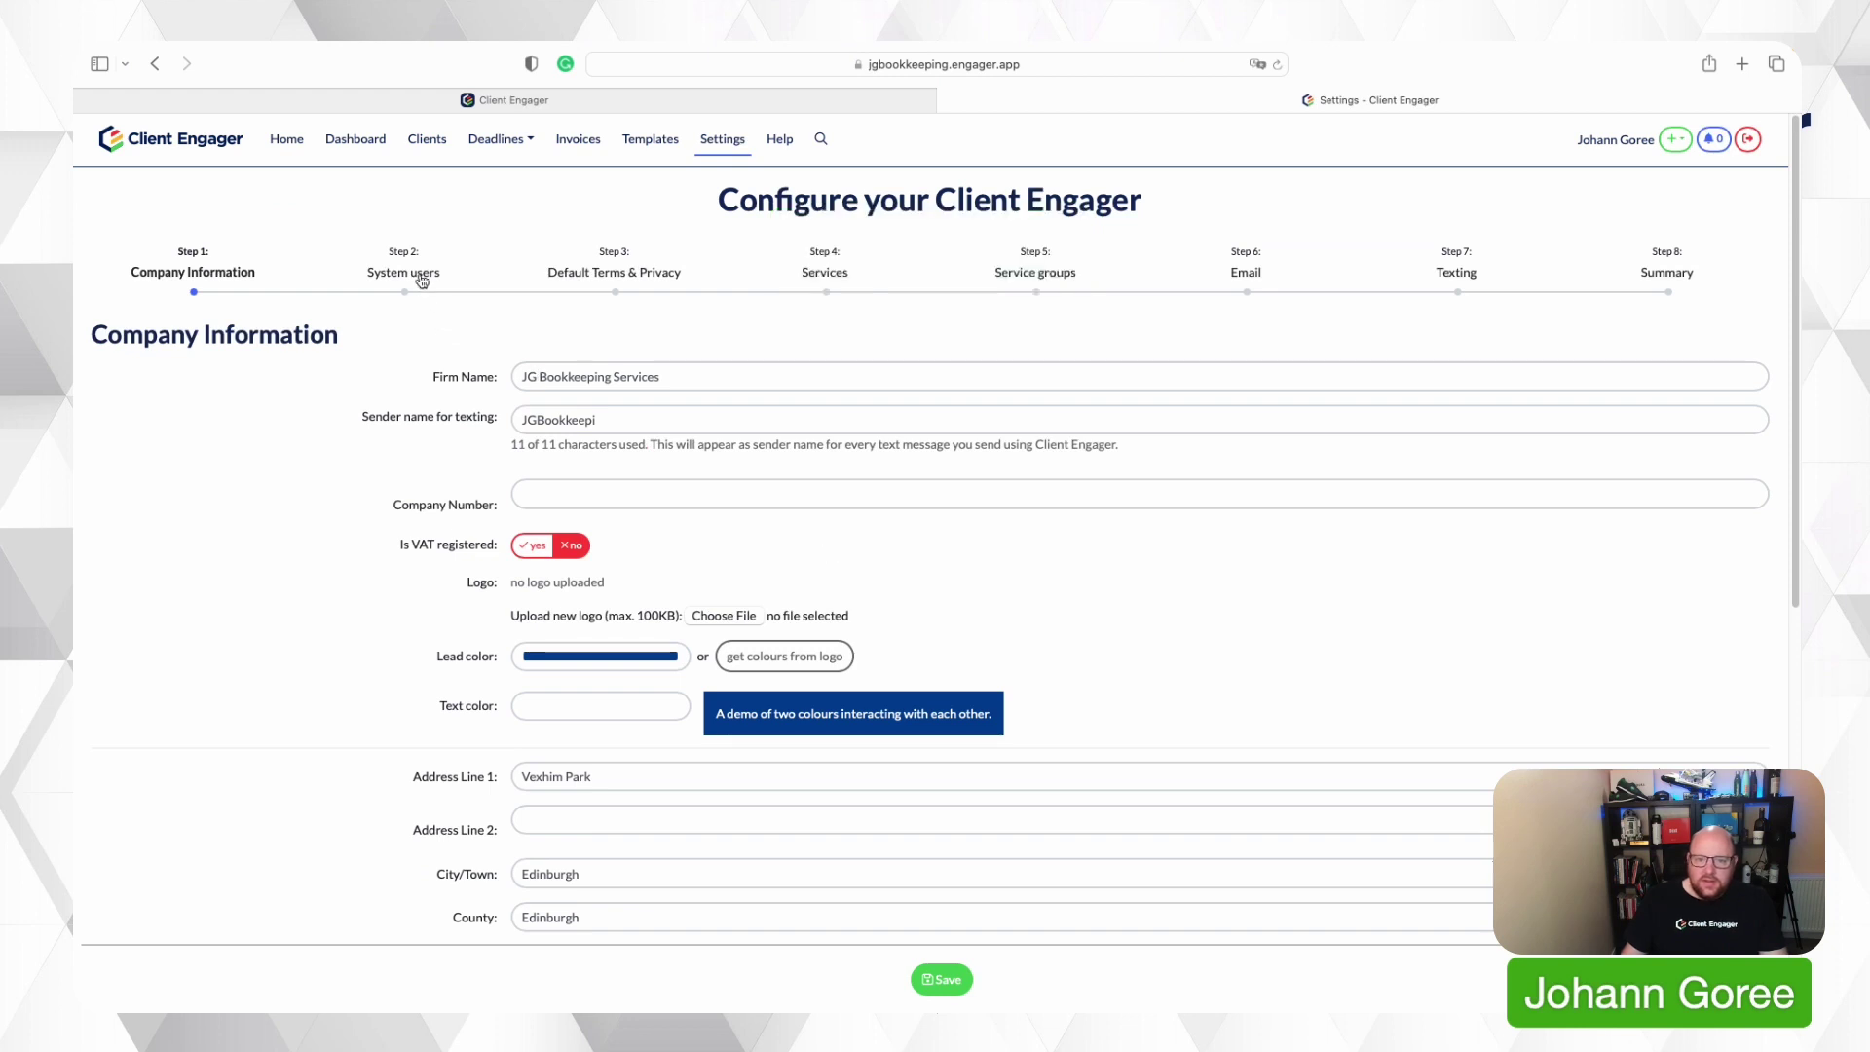
Go to Step 2 System users and open a blank Add new user form.
left_click(404, 271)
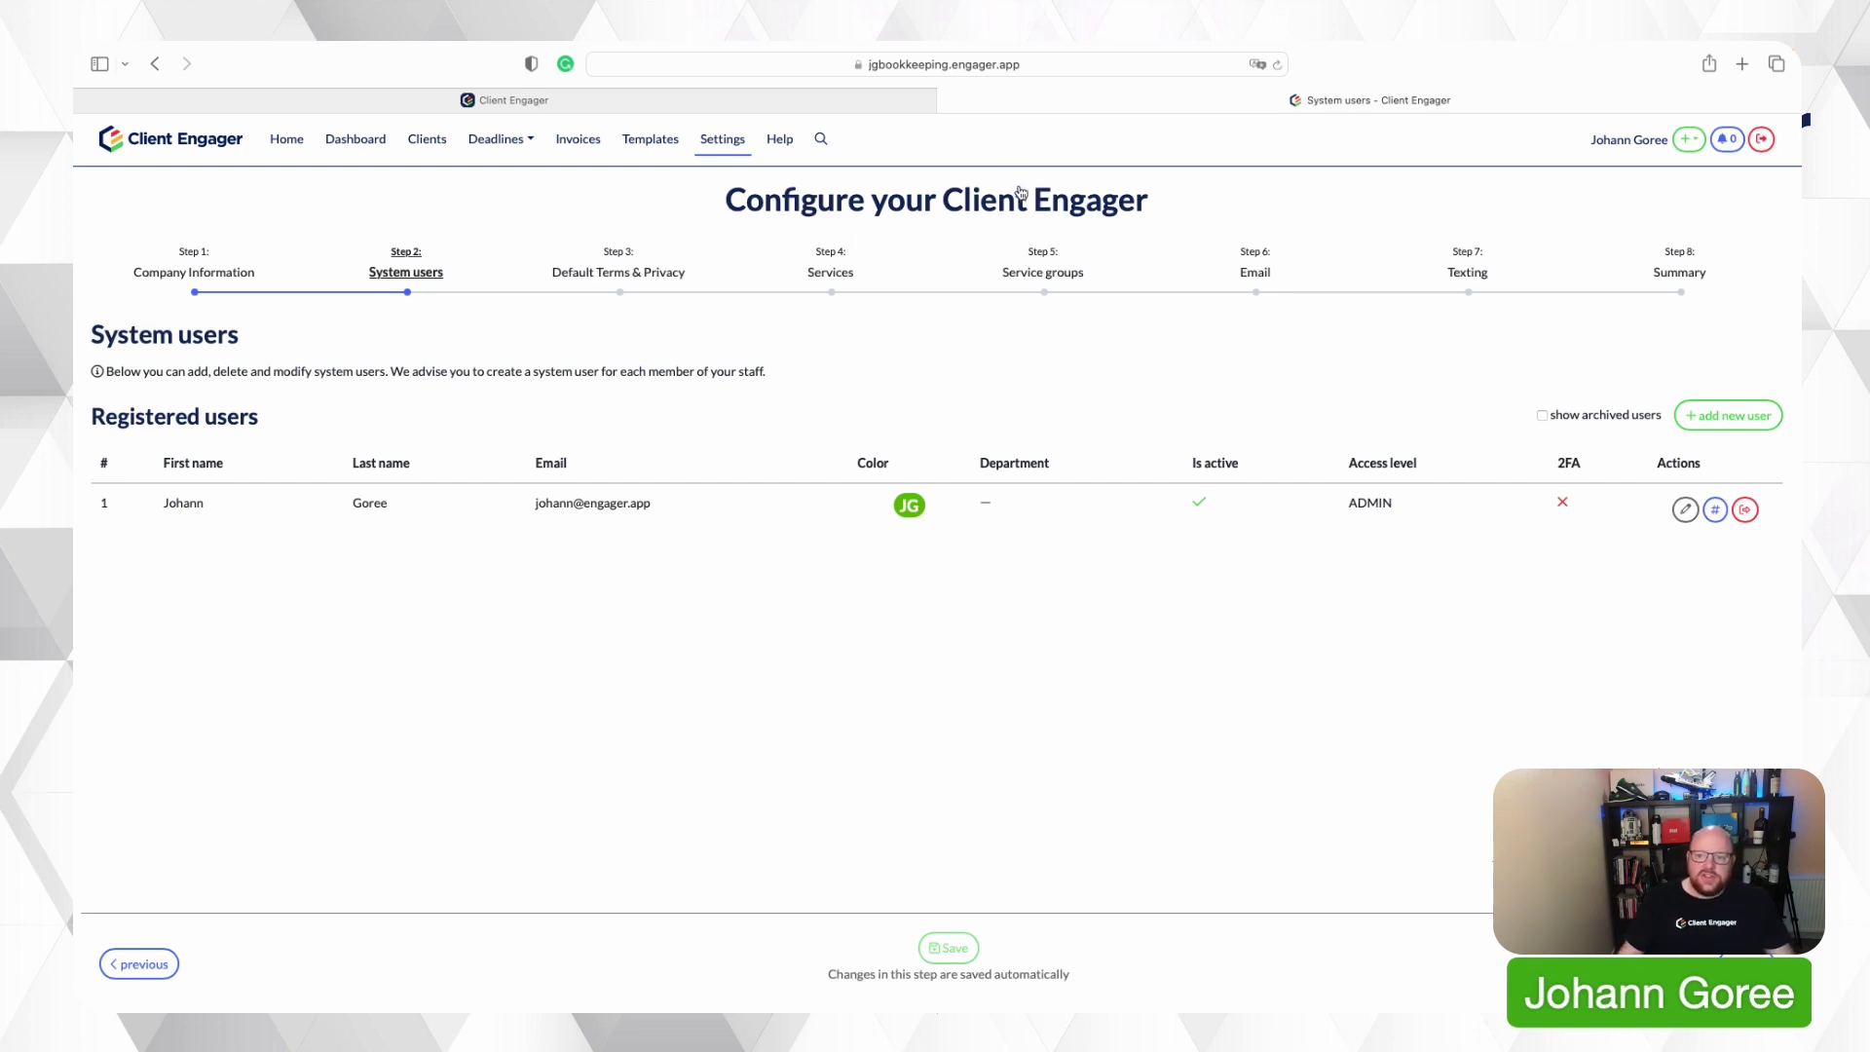
left_click(886, 65)
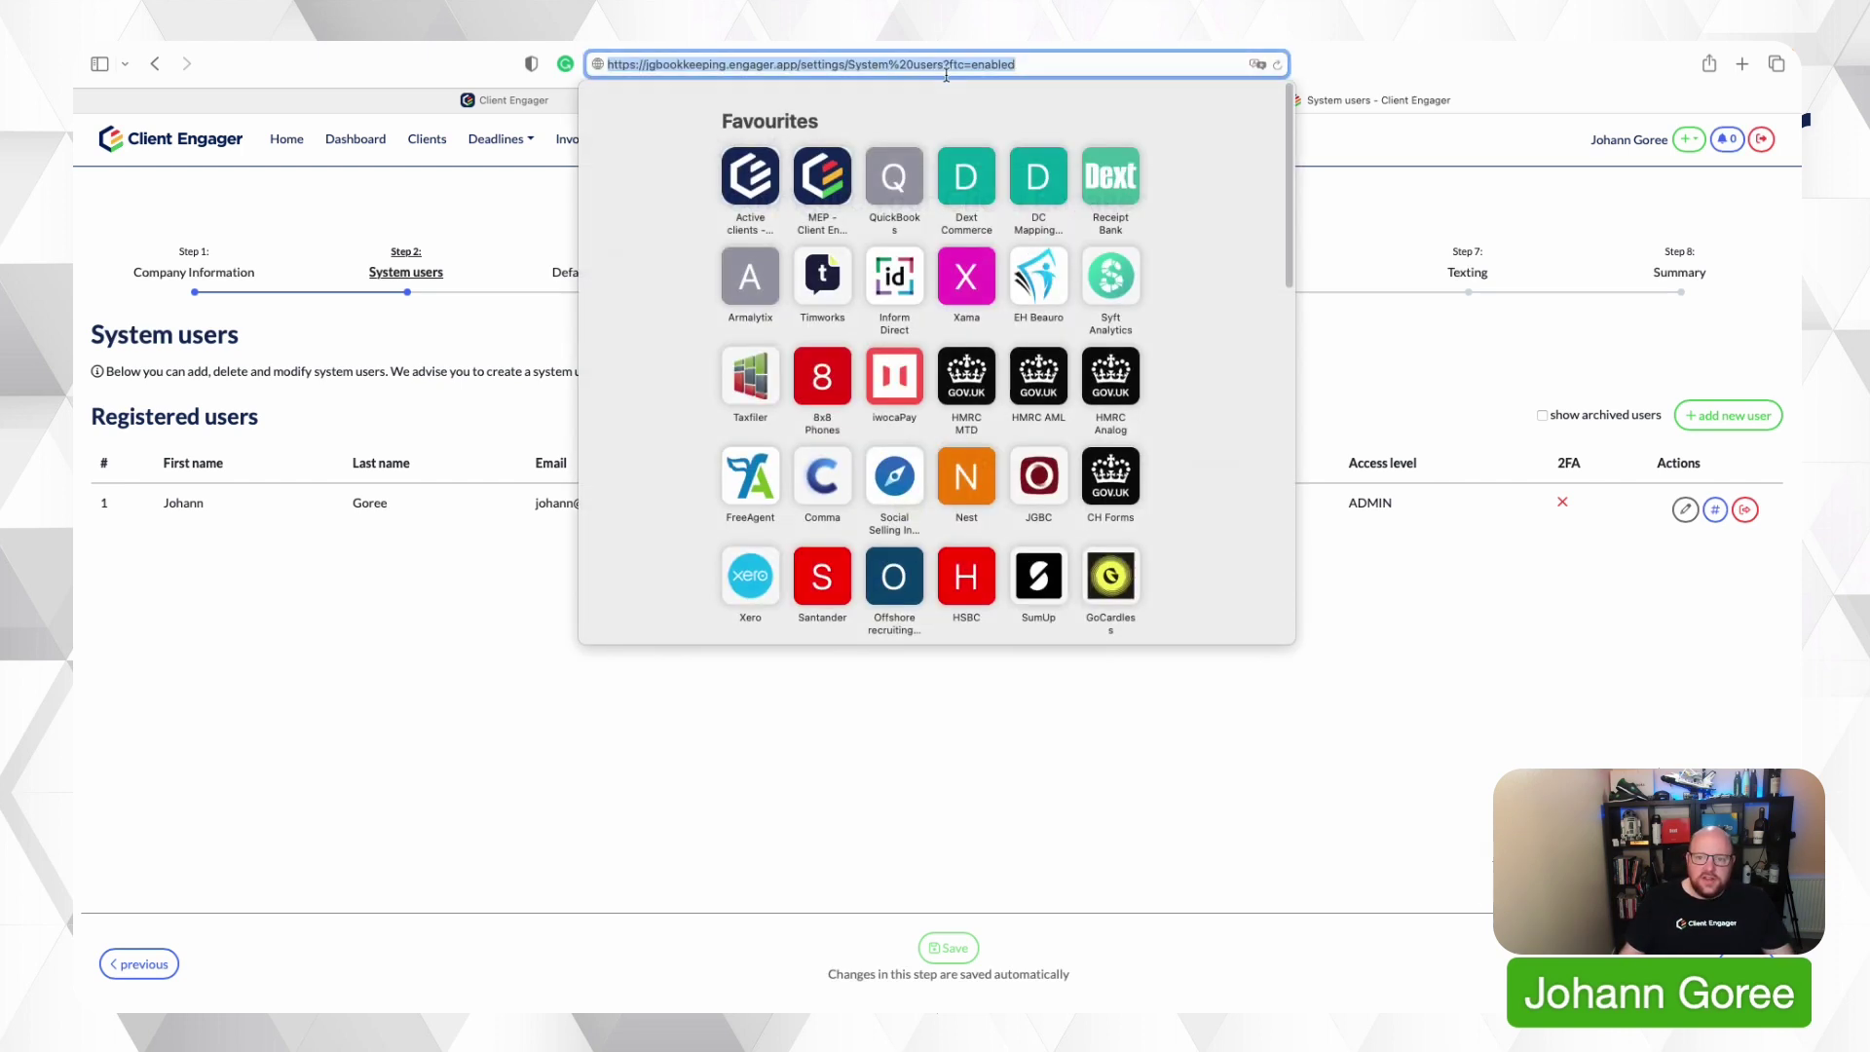
left_click(758, 64)
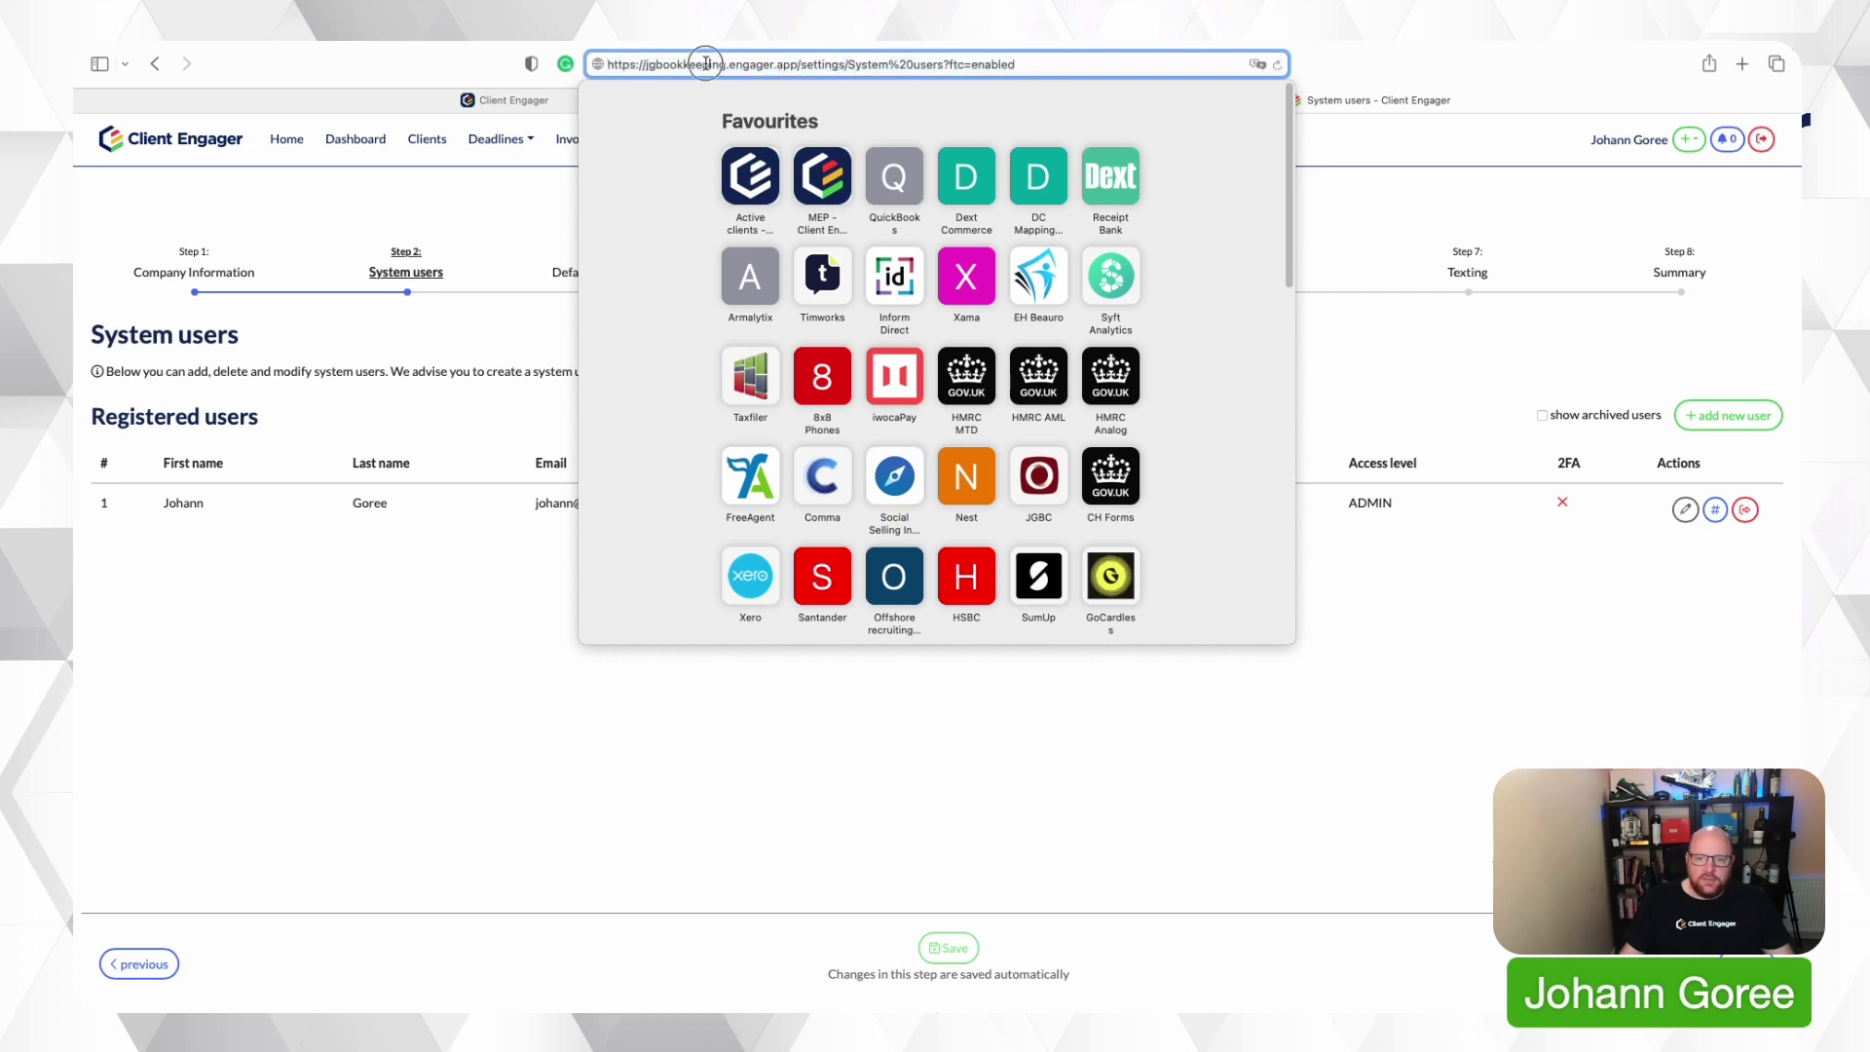
left_click(484, 580)
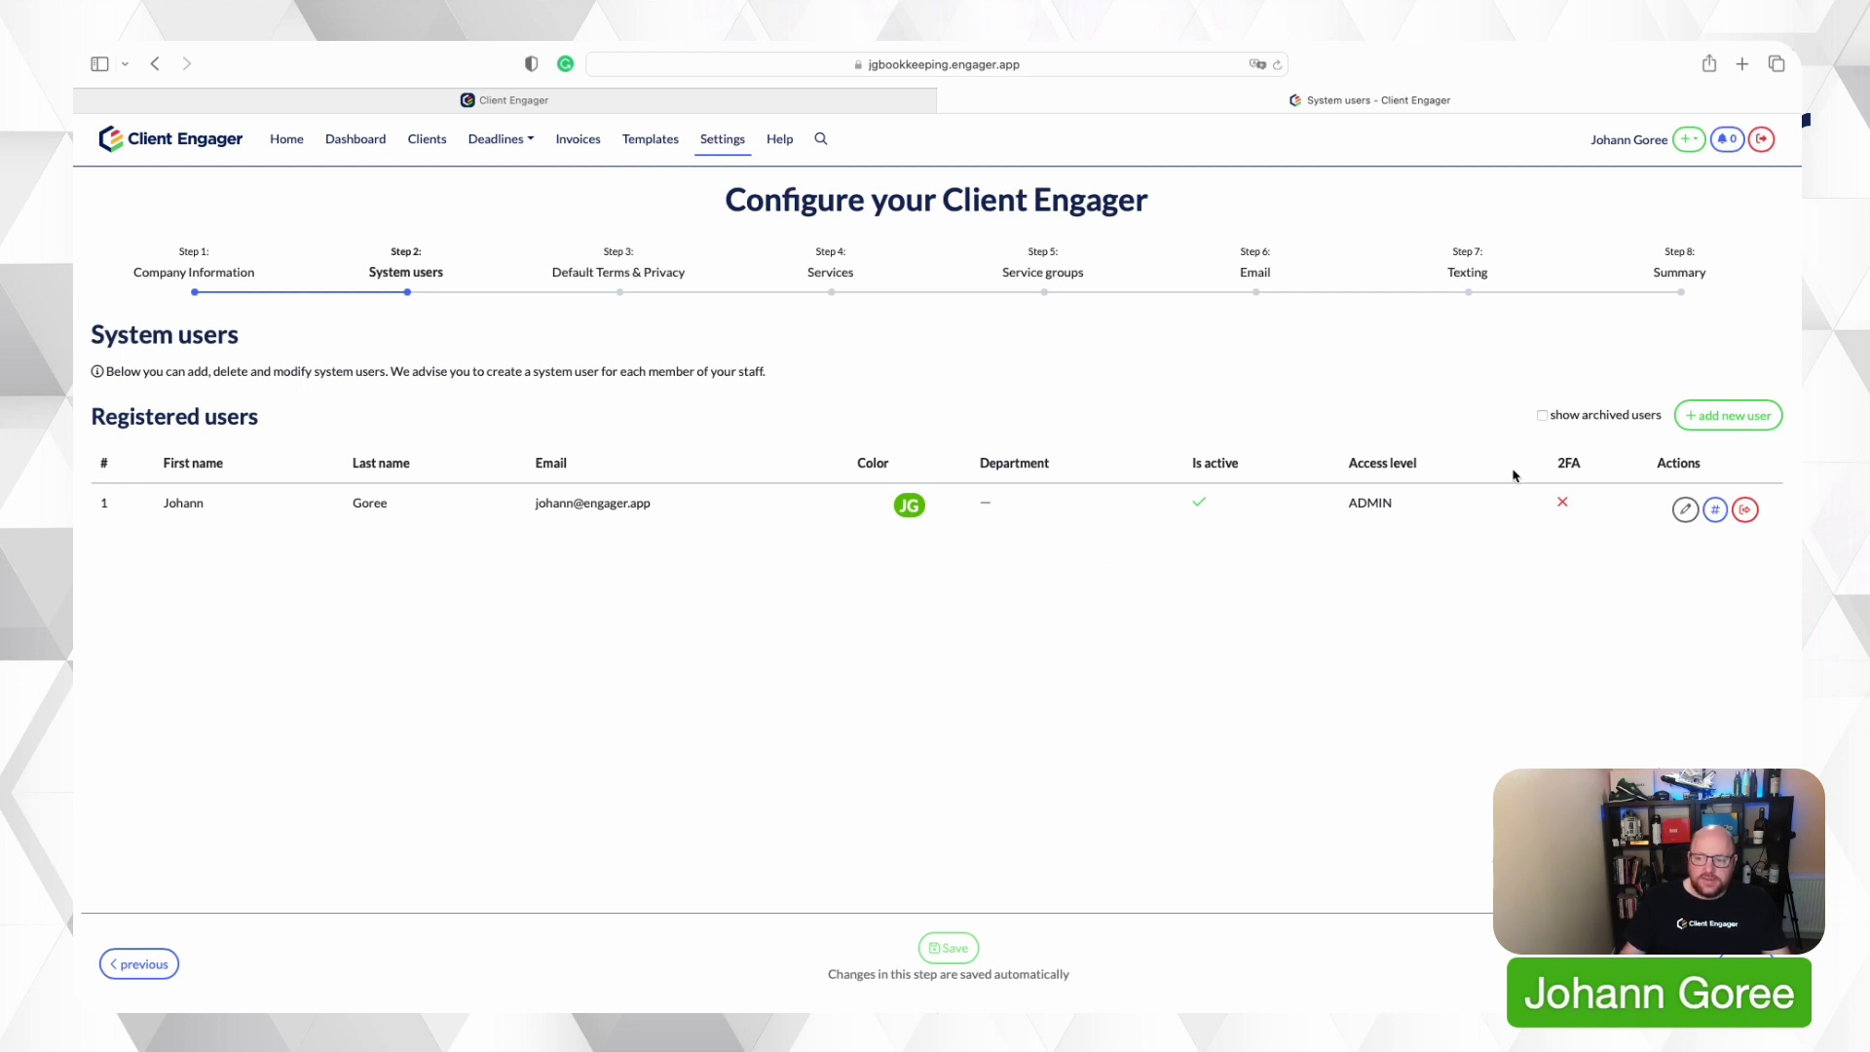
left_click(1721, 409)
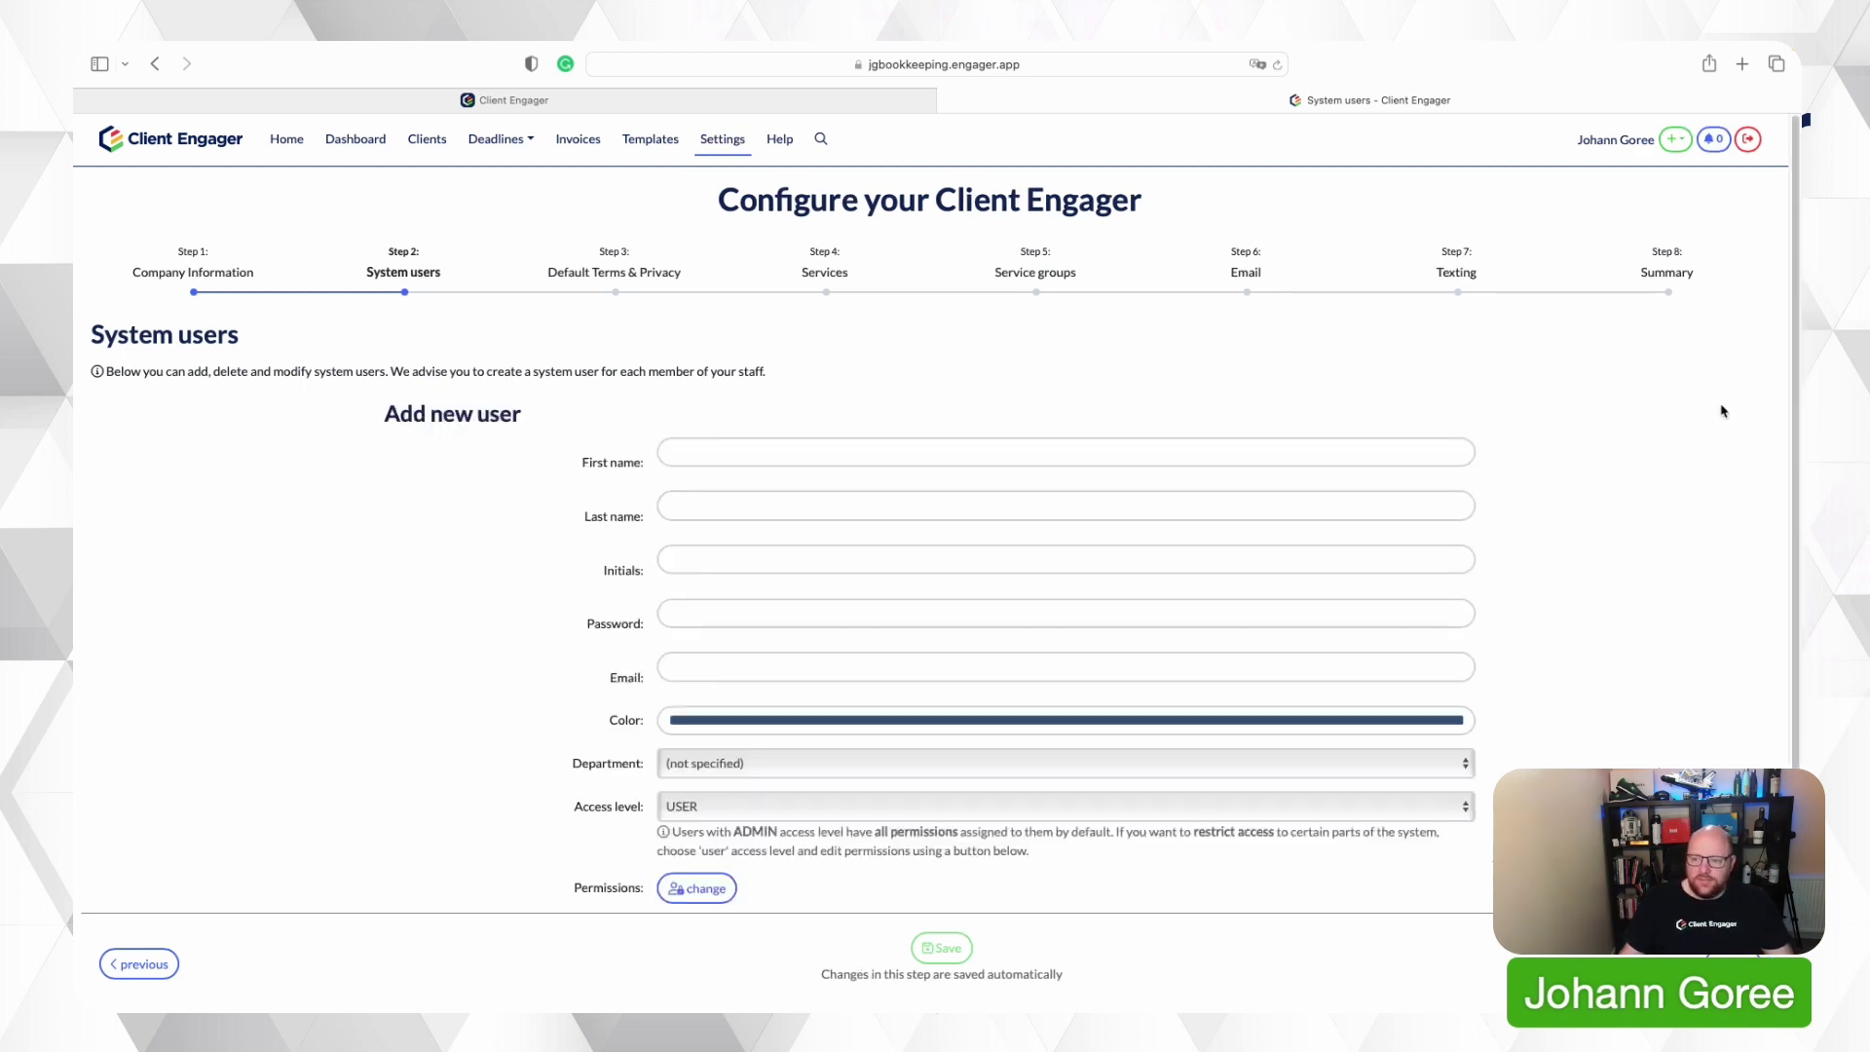
Fill in the test user's name fields, initials TT, a password and a test e-mail.
left_click(881, 454)
key("Tab")
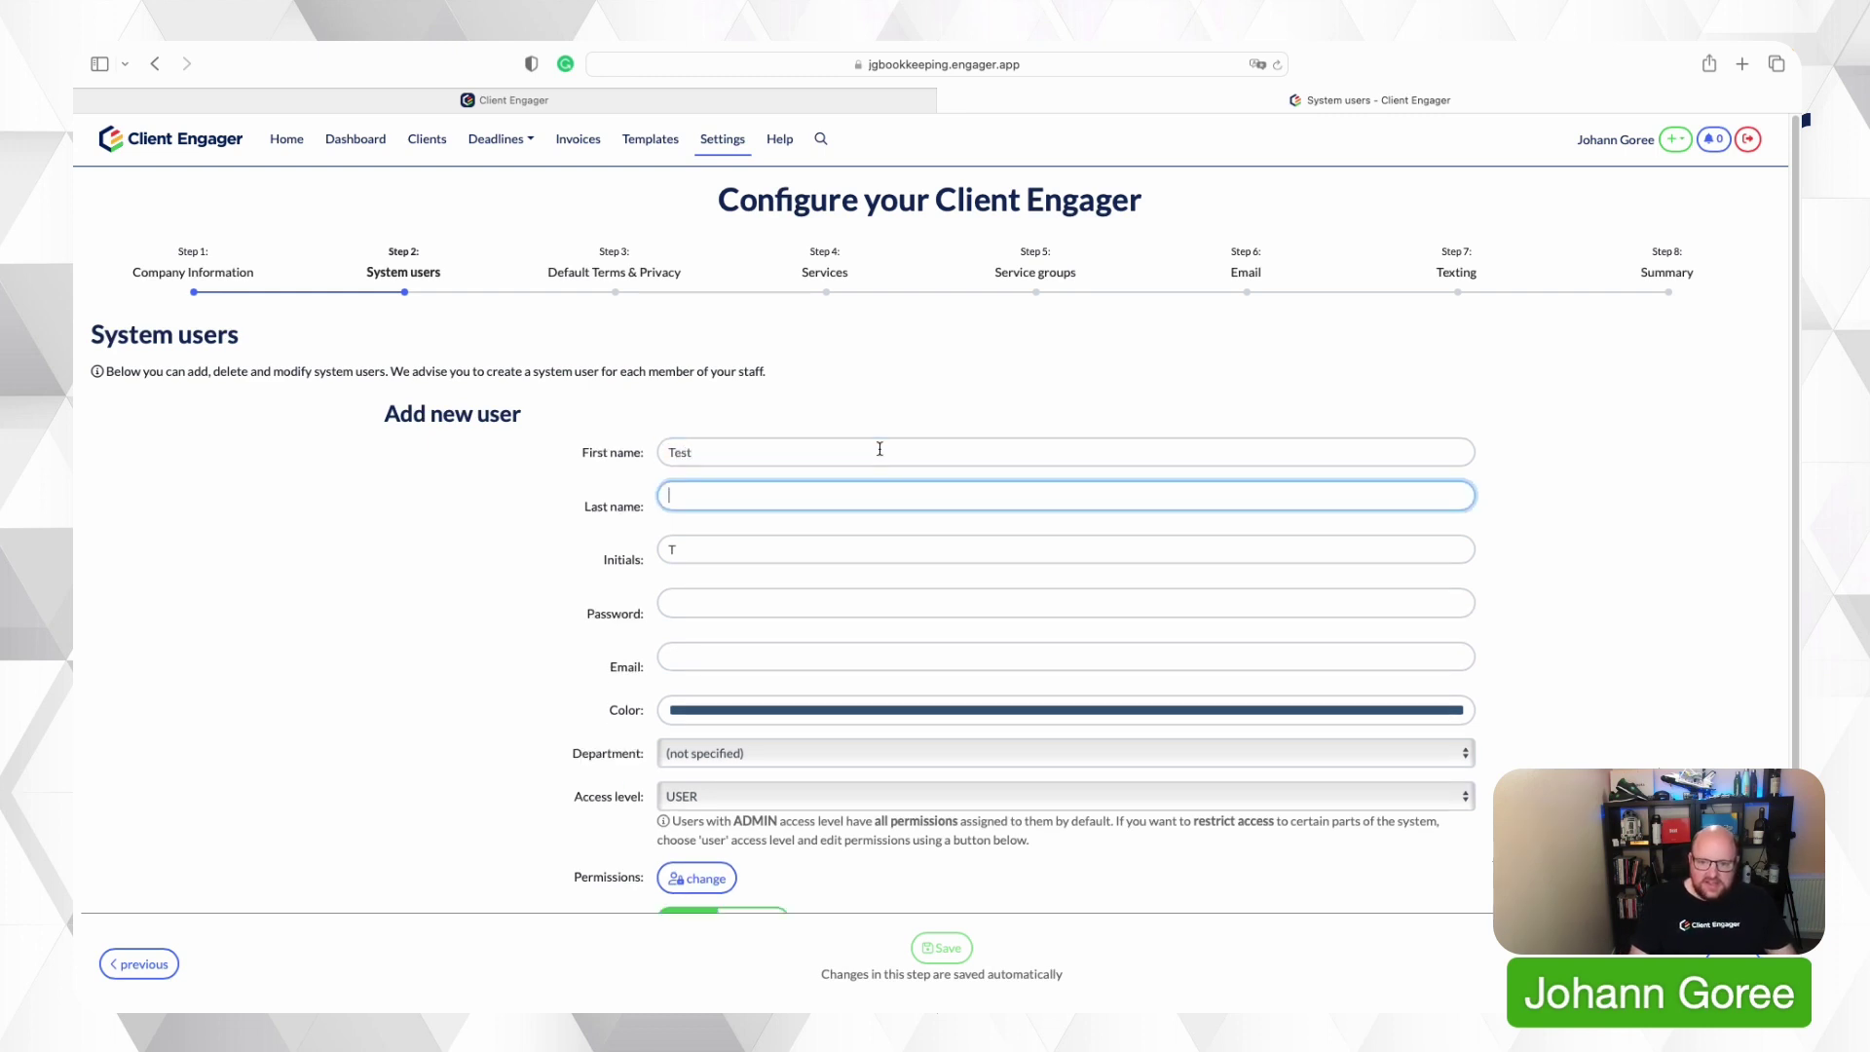
key("Tab")
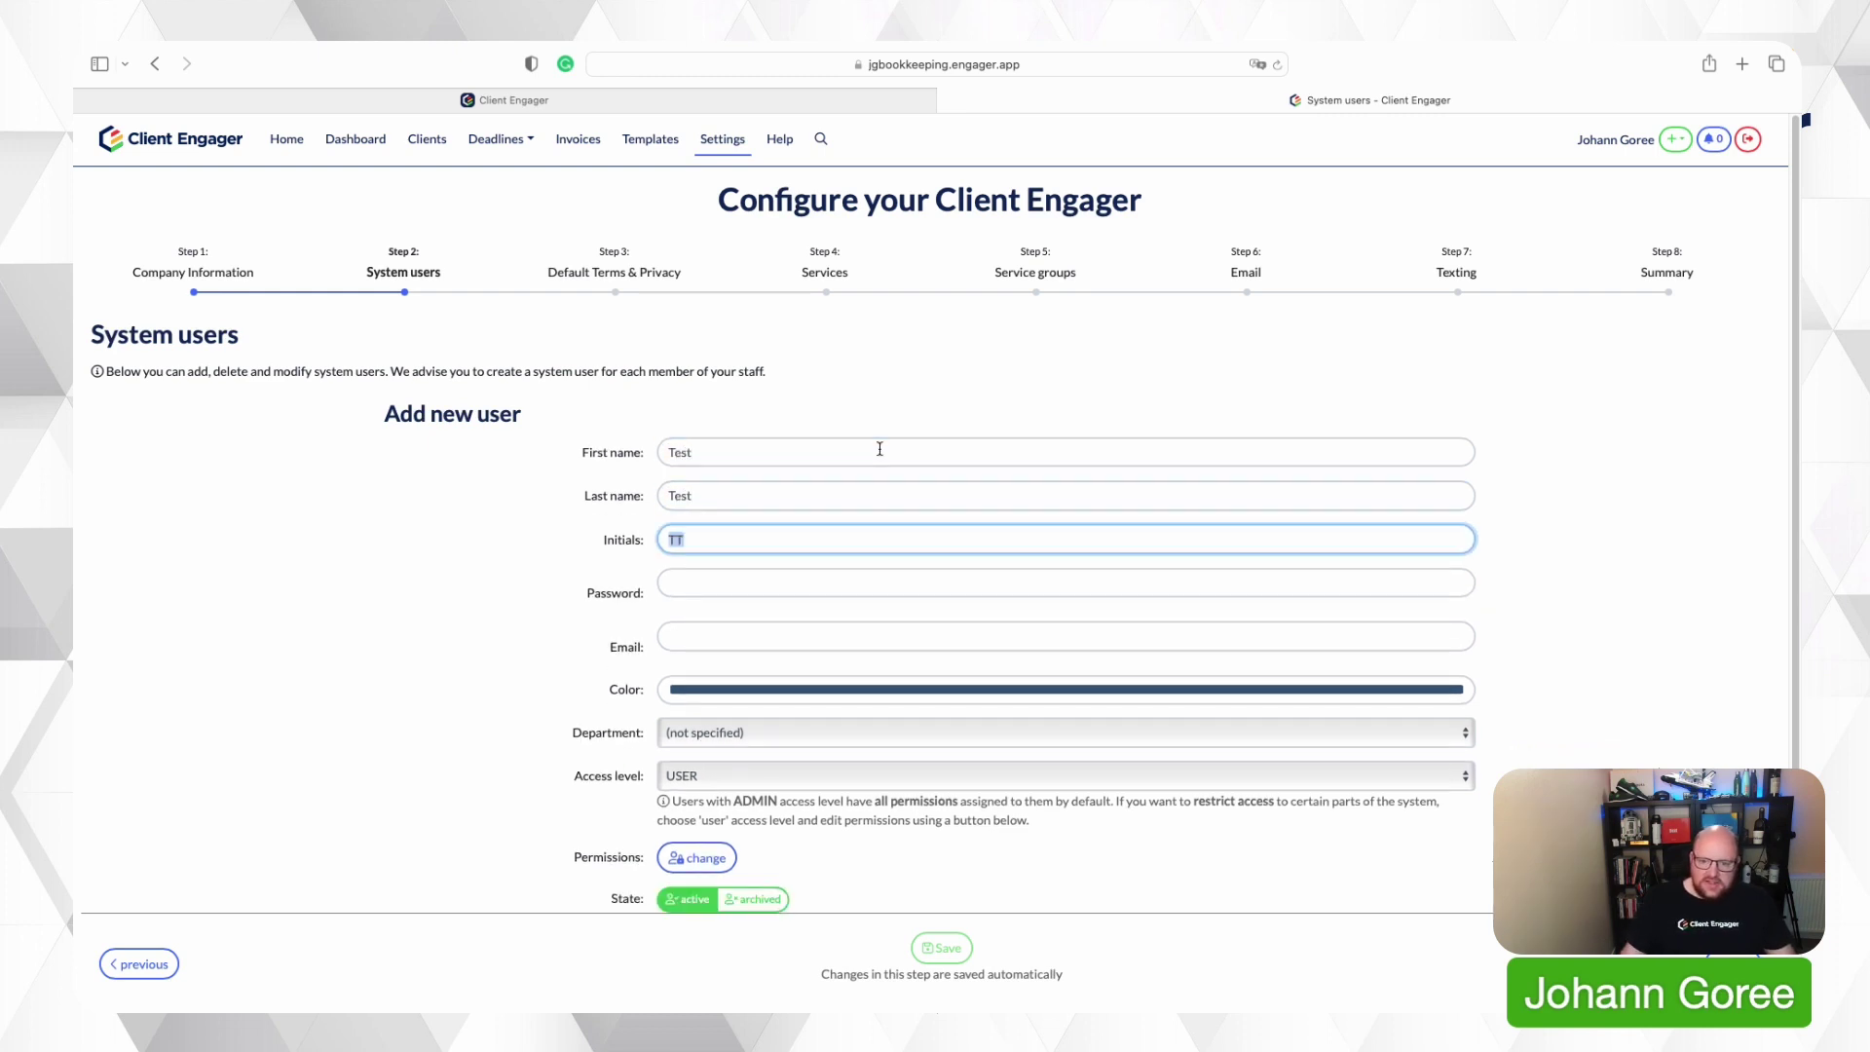
key("Tab")
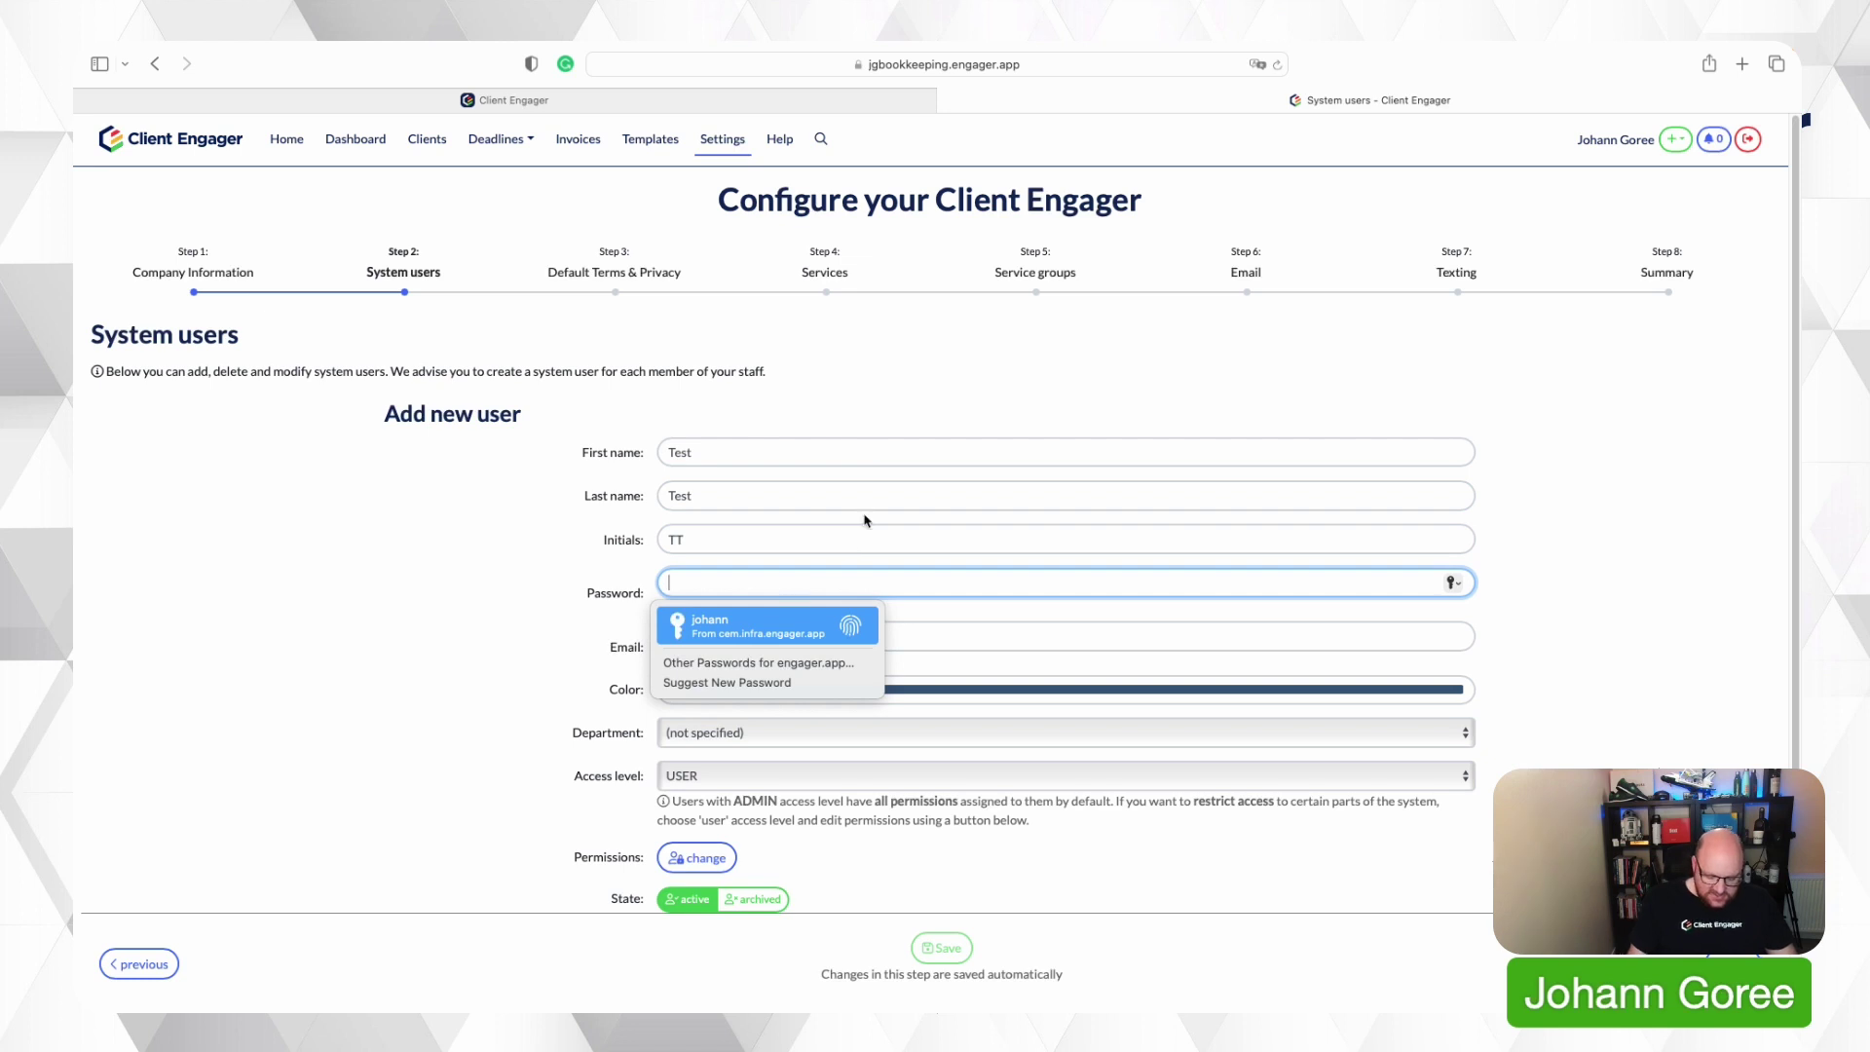
key("Tab")
type("t")
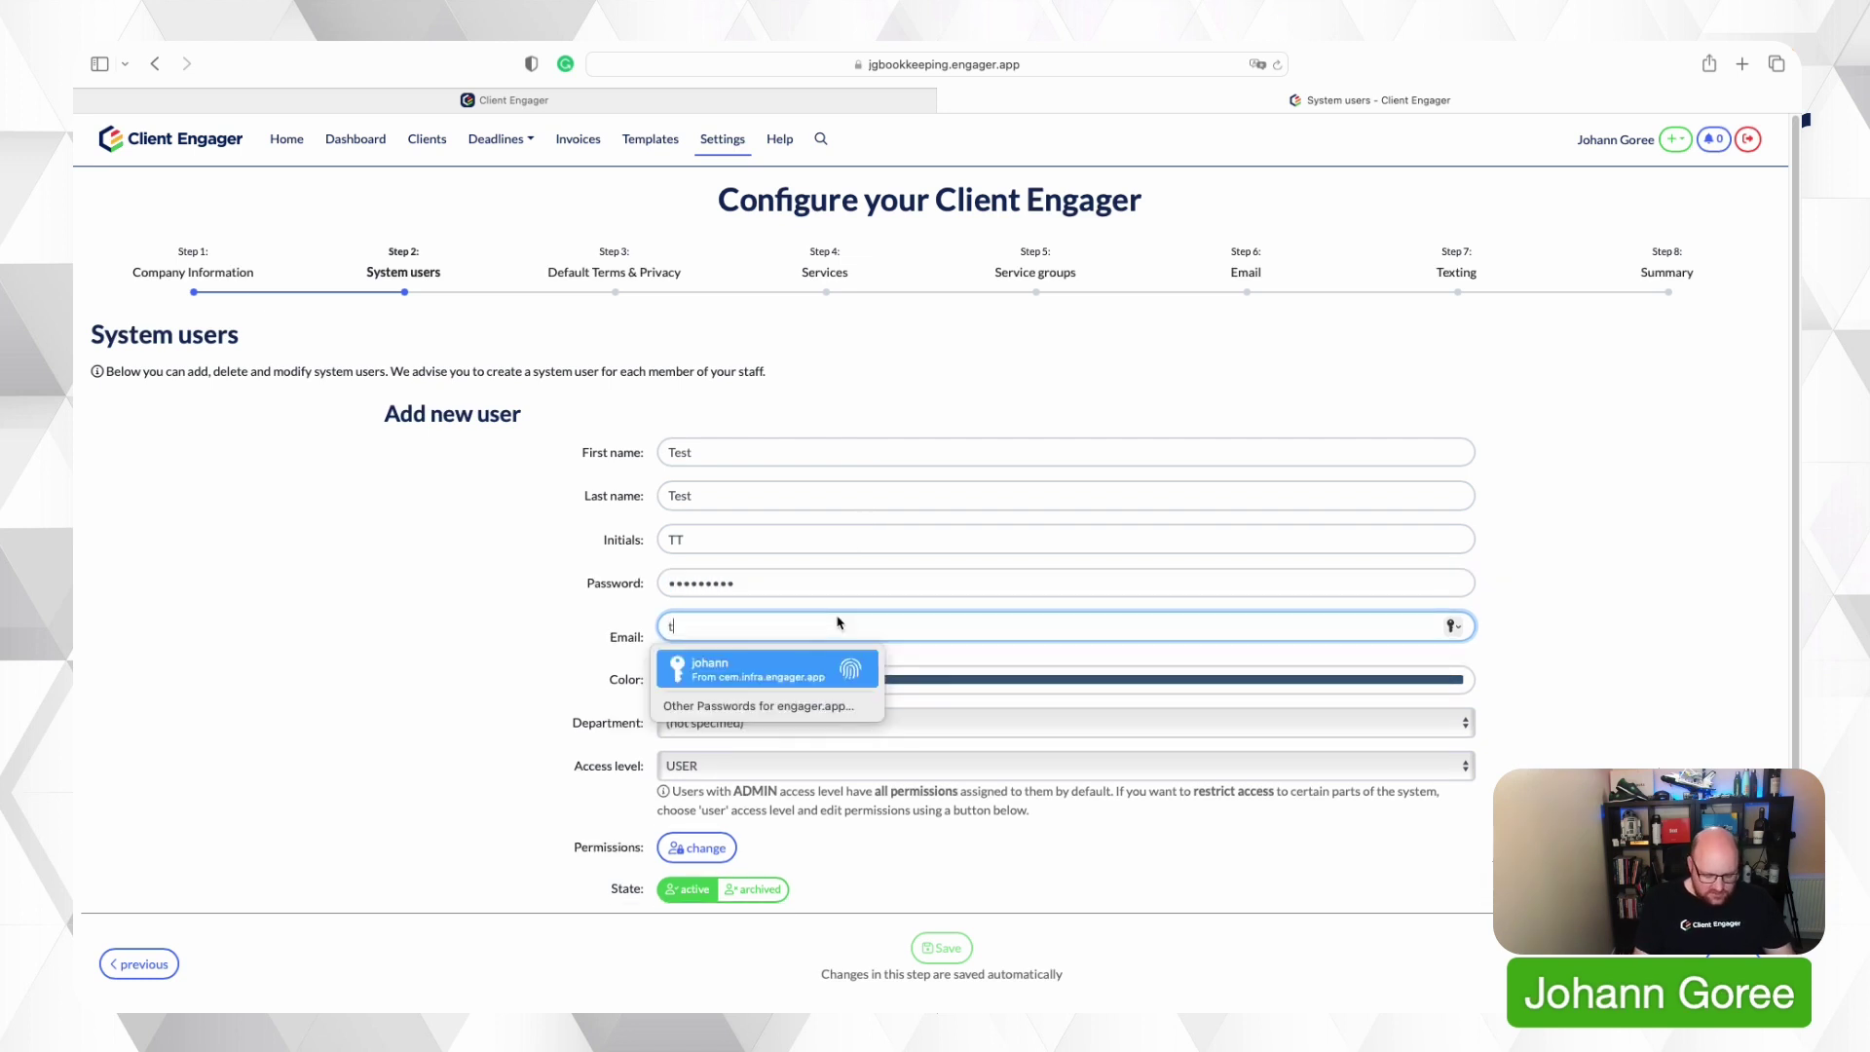
type("est@enagger.app")
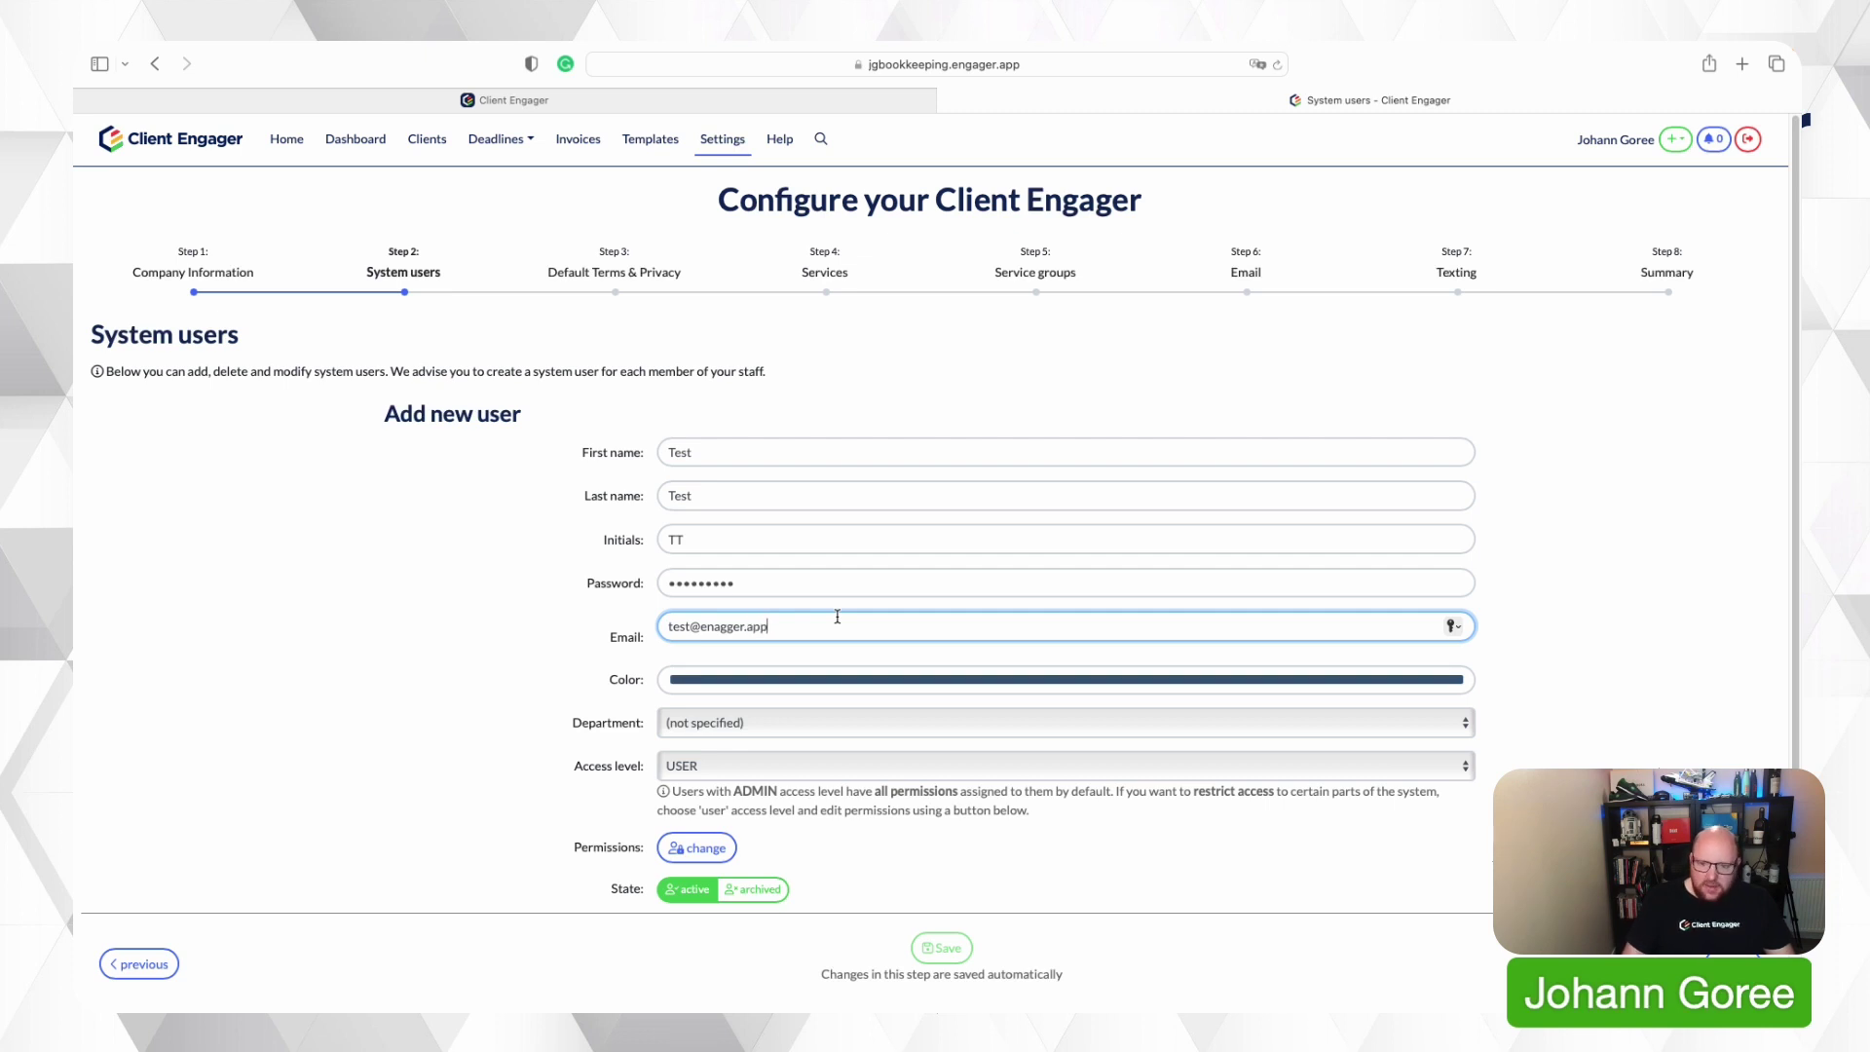
left_click(447, 741)
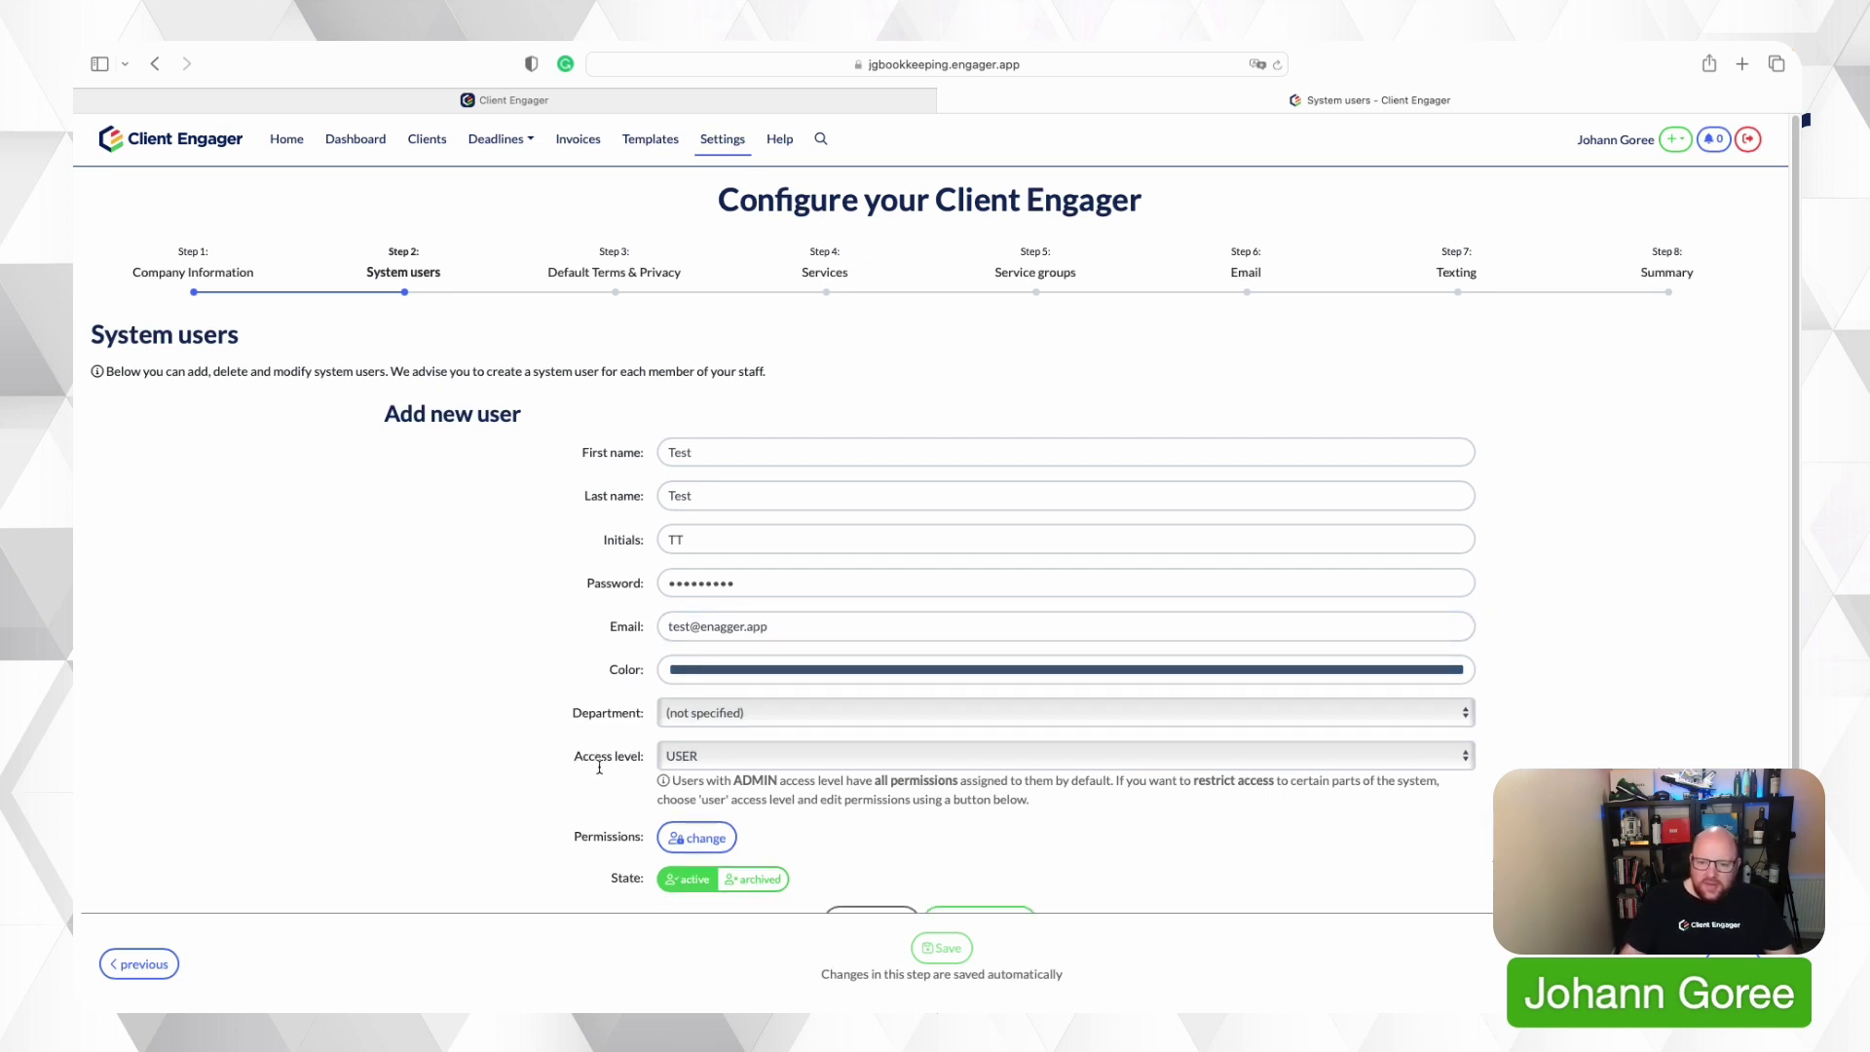
Set the user's colour to yellow, department not specified, and access level USER.
left_click(737, 672)
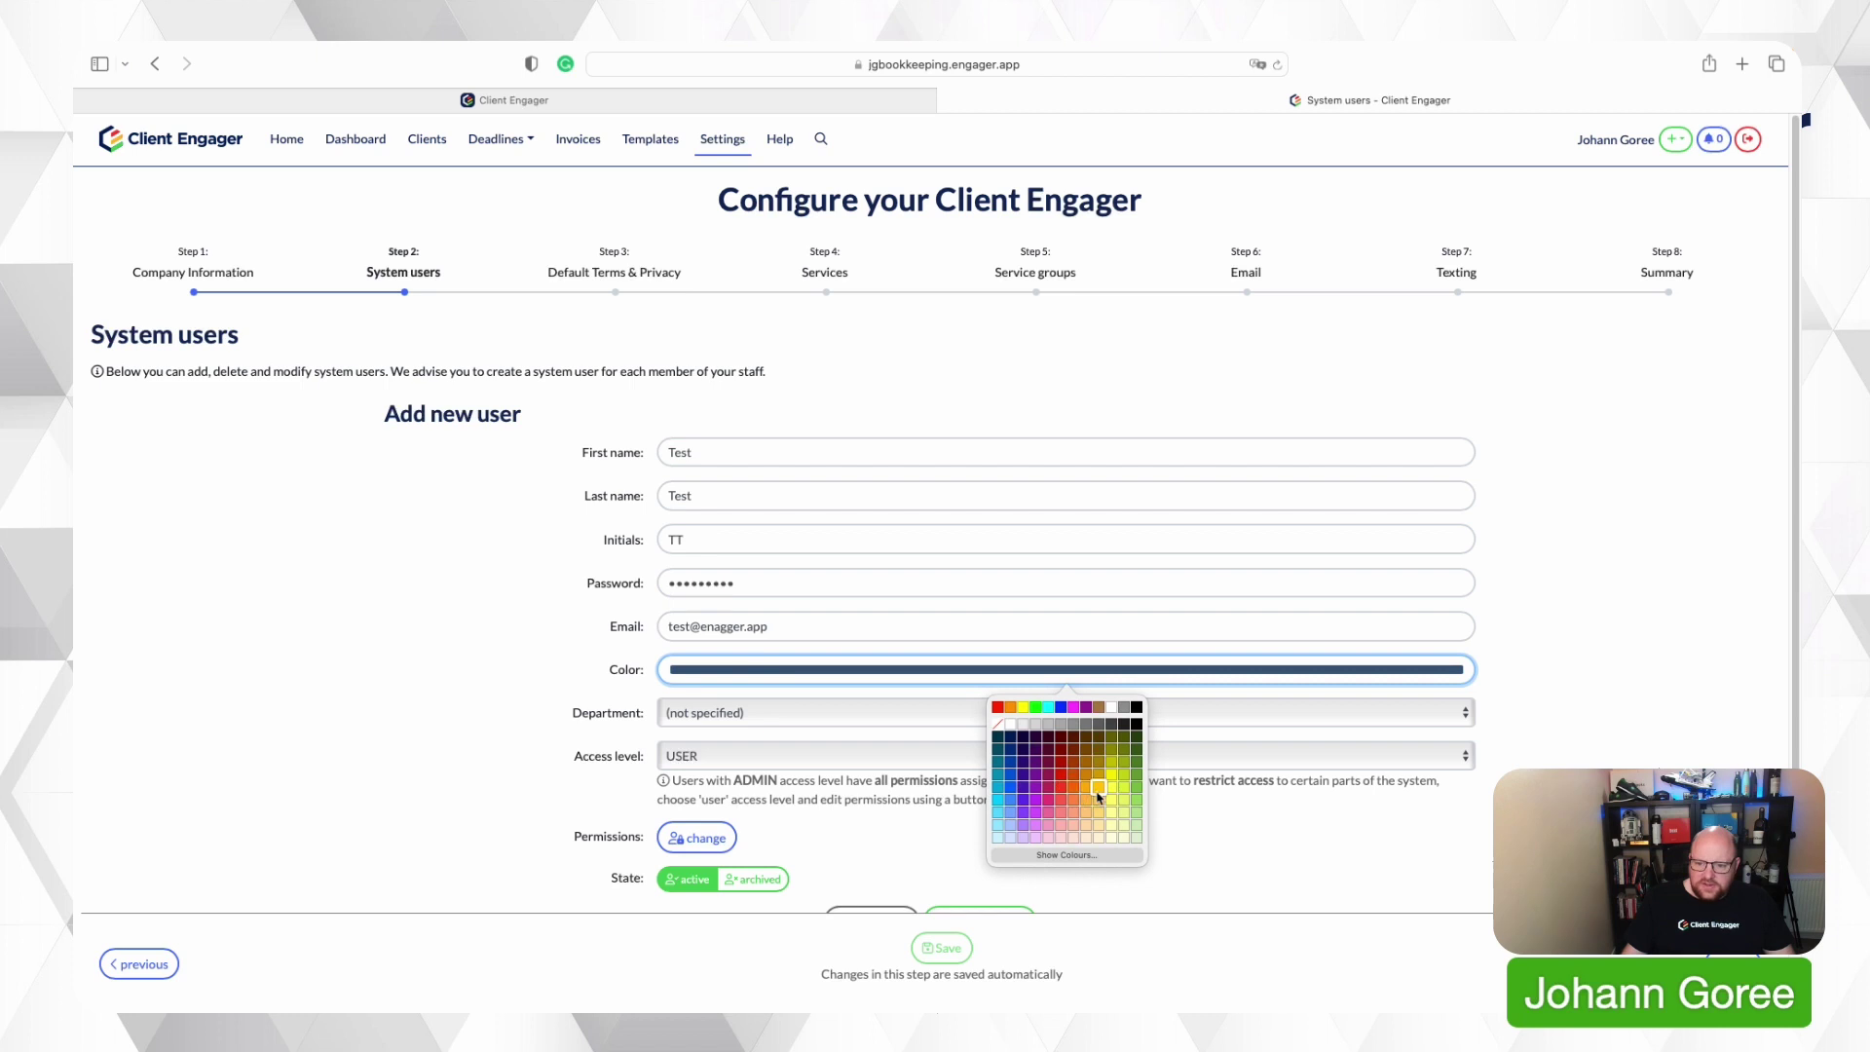
left_click(1098, 787)
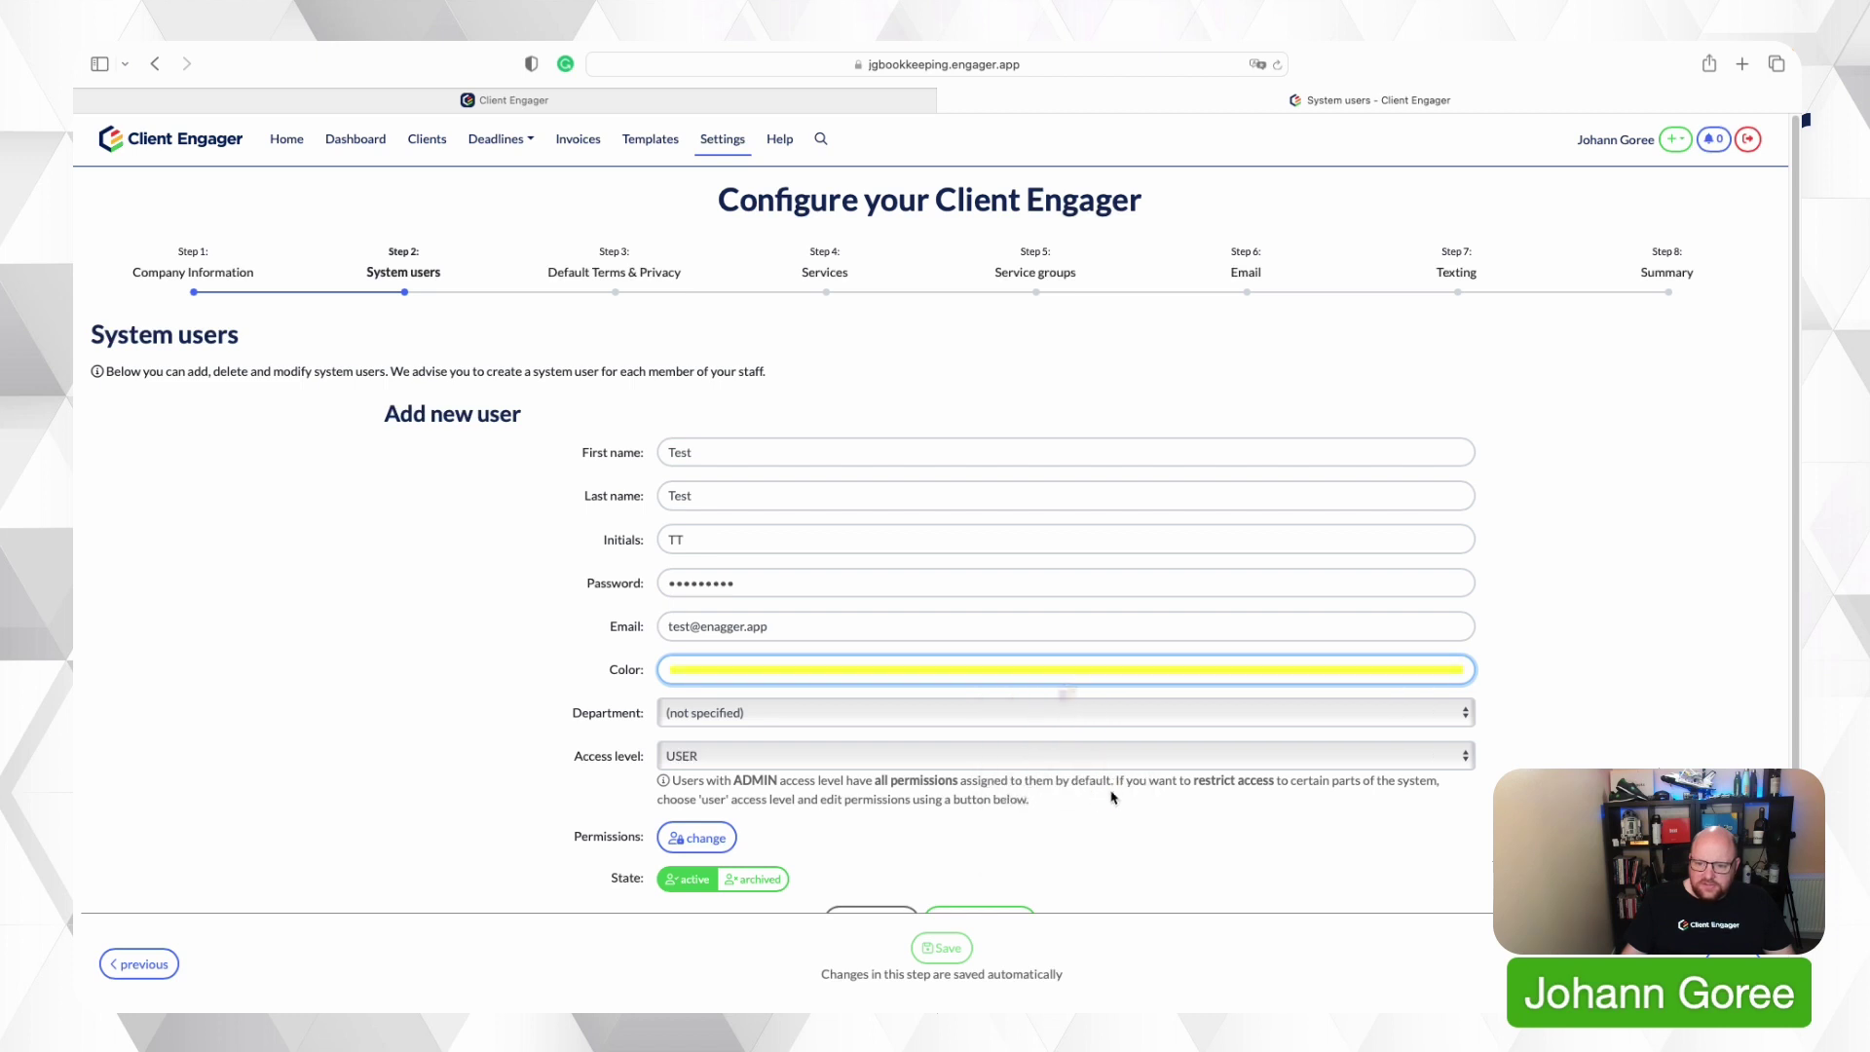
left_click(693, 725)
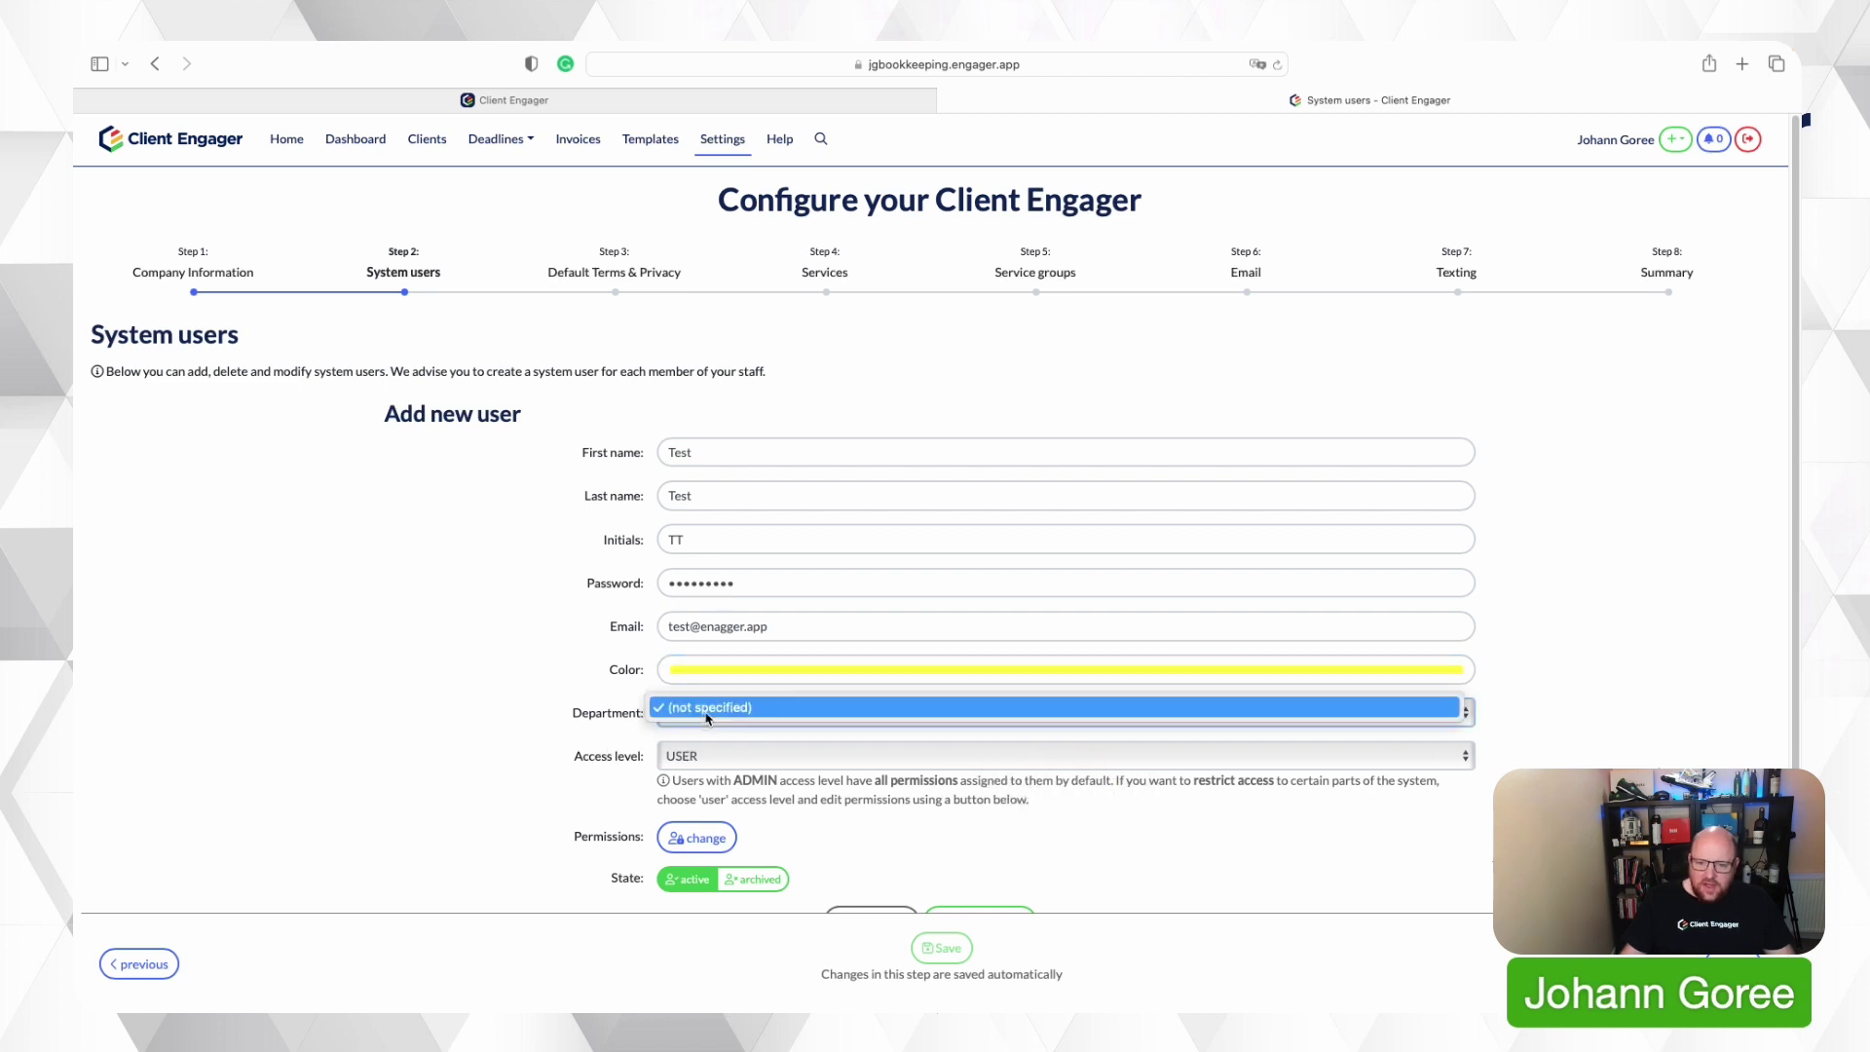
left_click(586, 759)
scroll(600, 759, "down", 1)
scroll(821, 779, "down", 1)
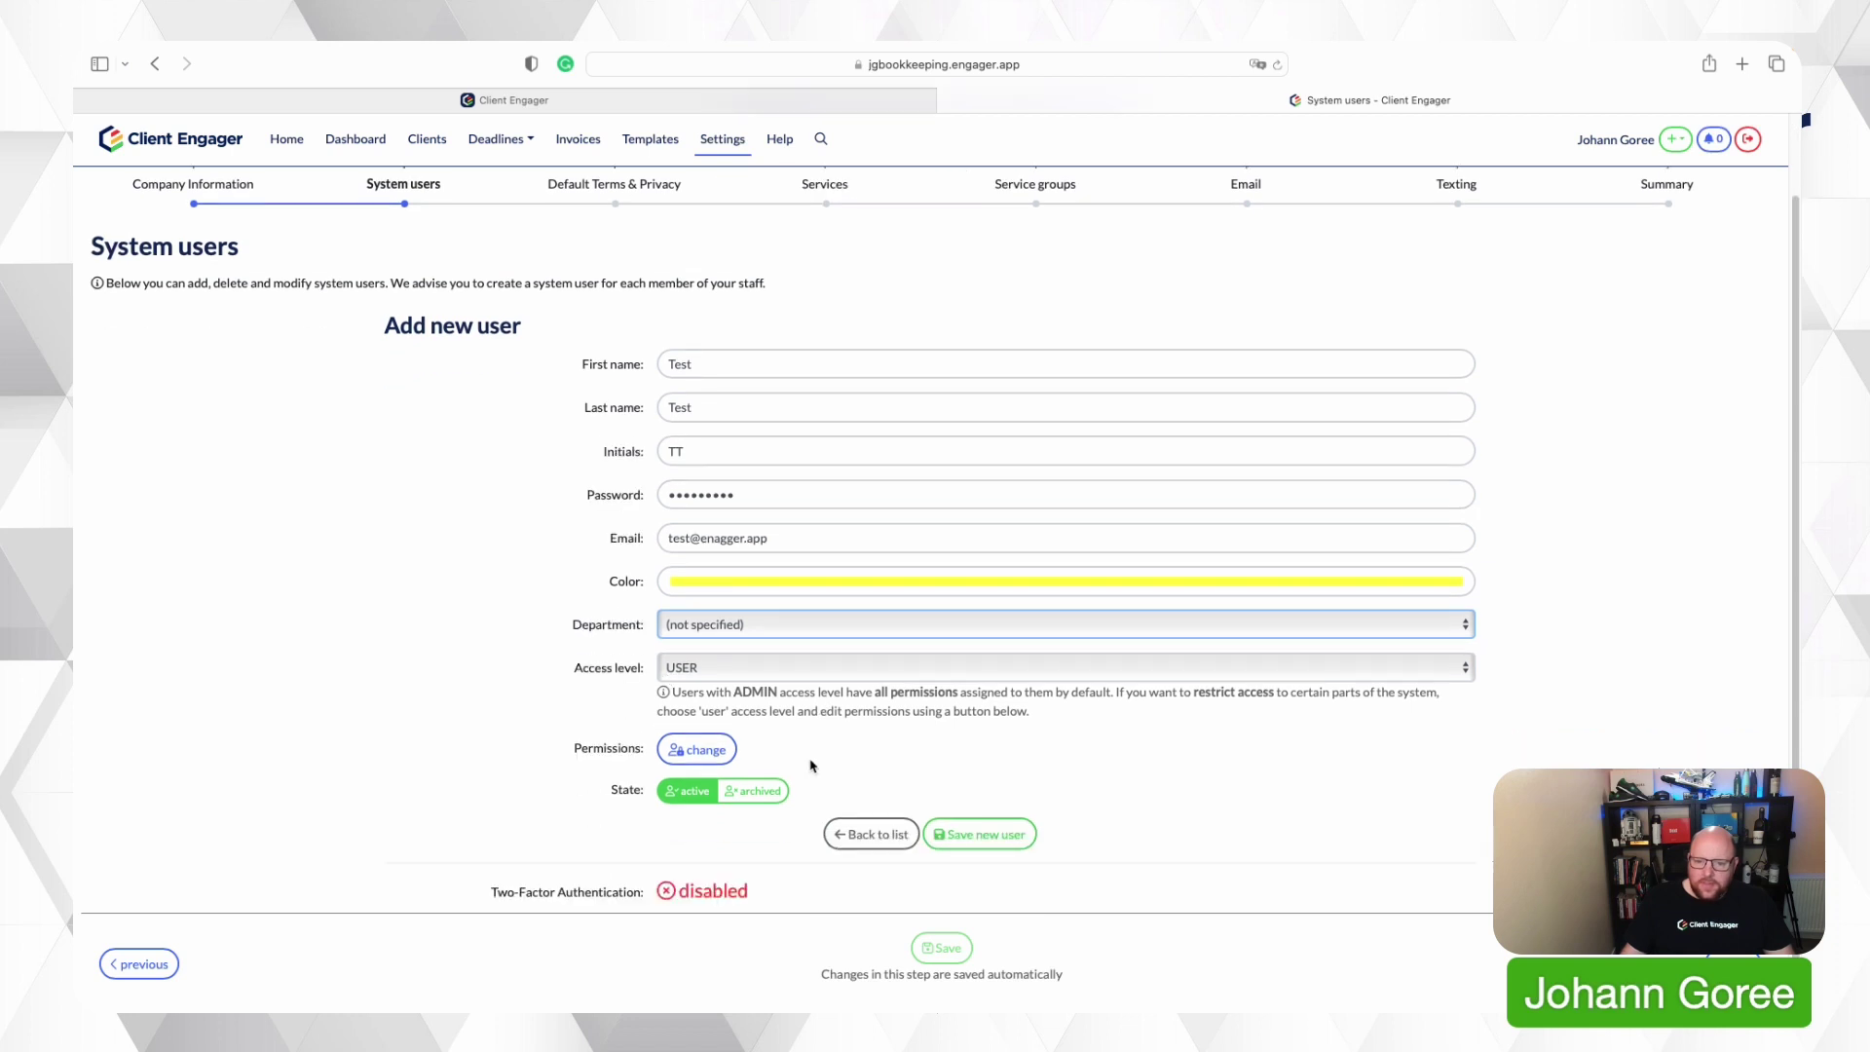
left_click(787, 670)
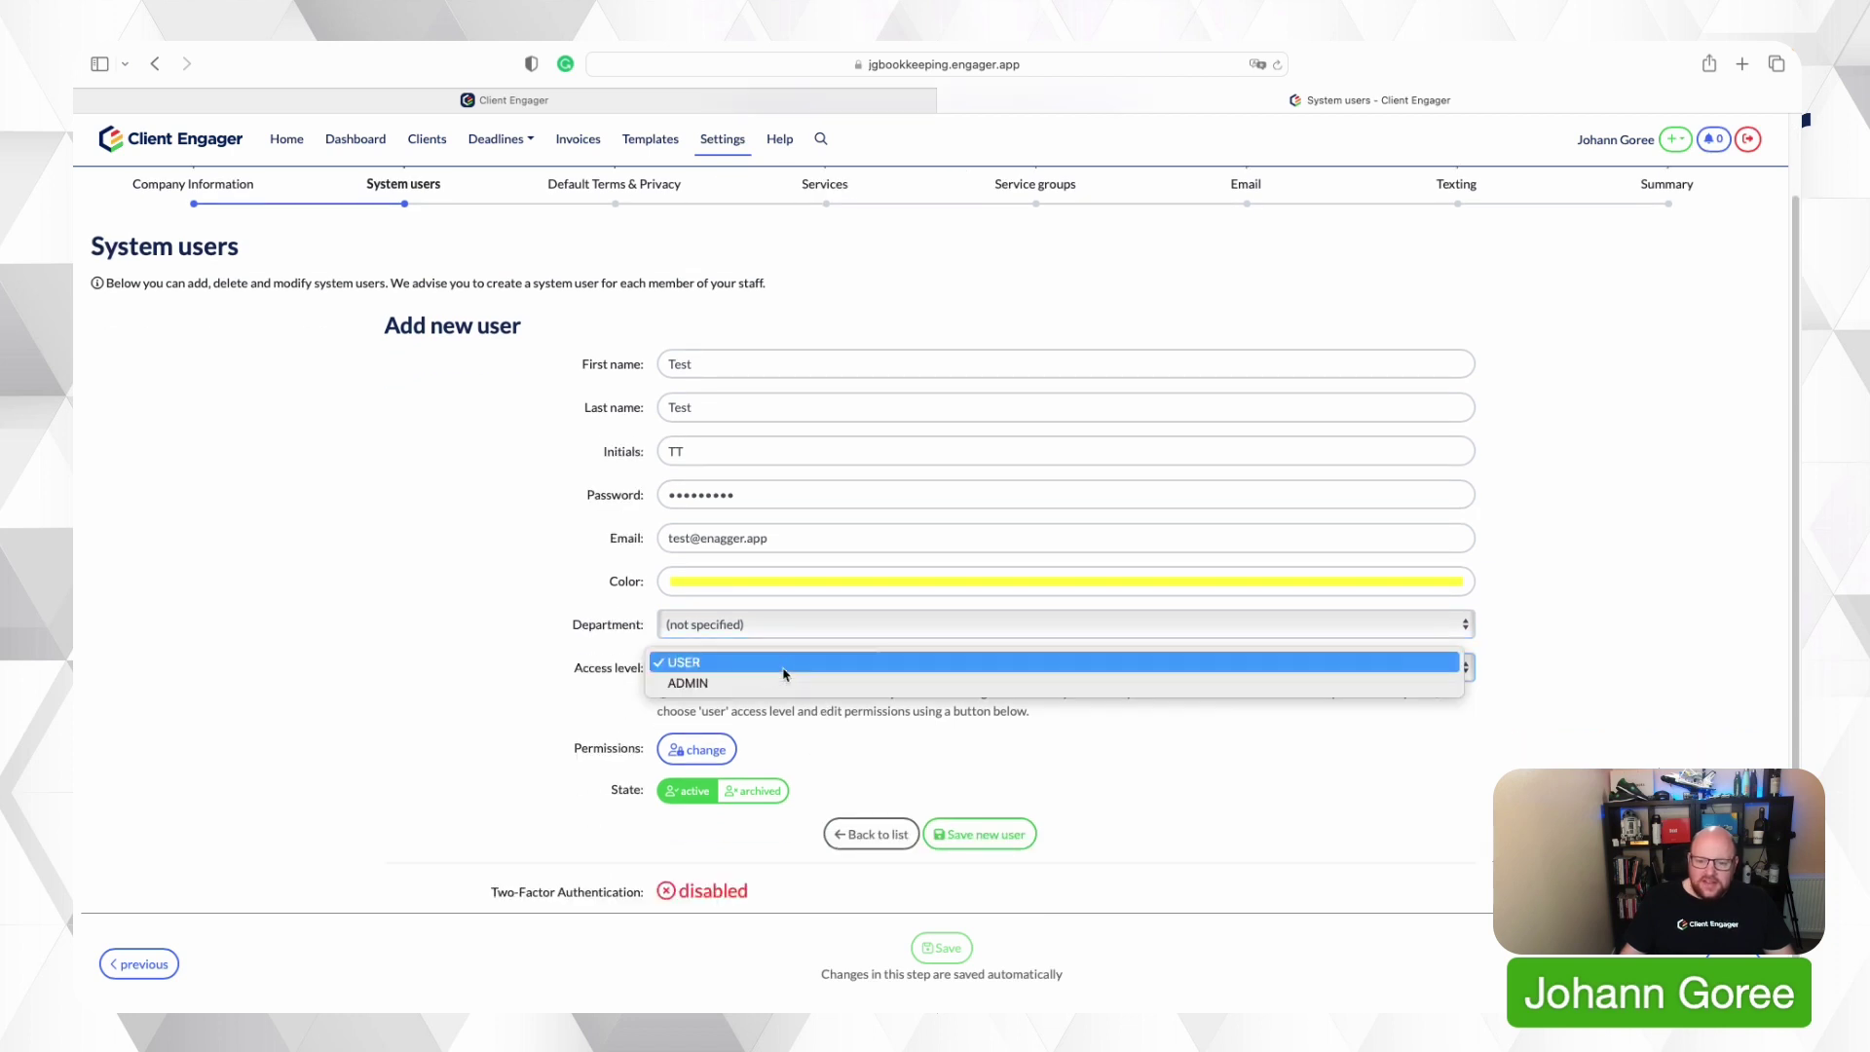
left_click(552, 735)
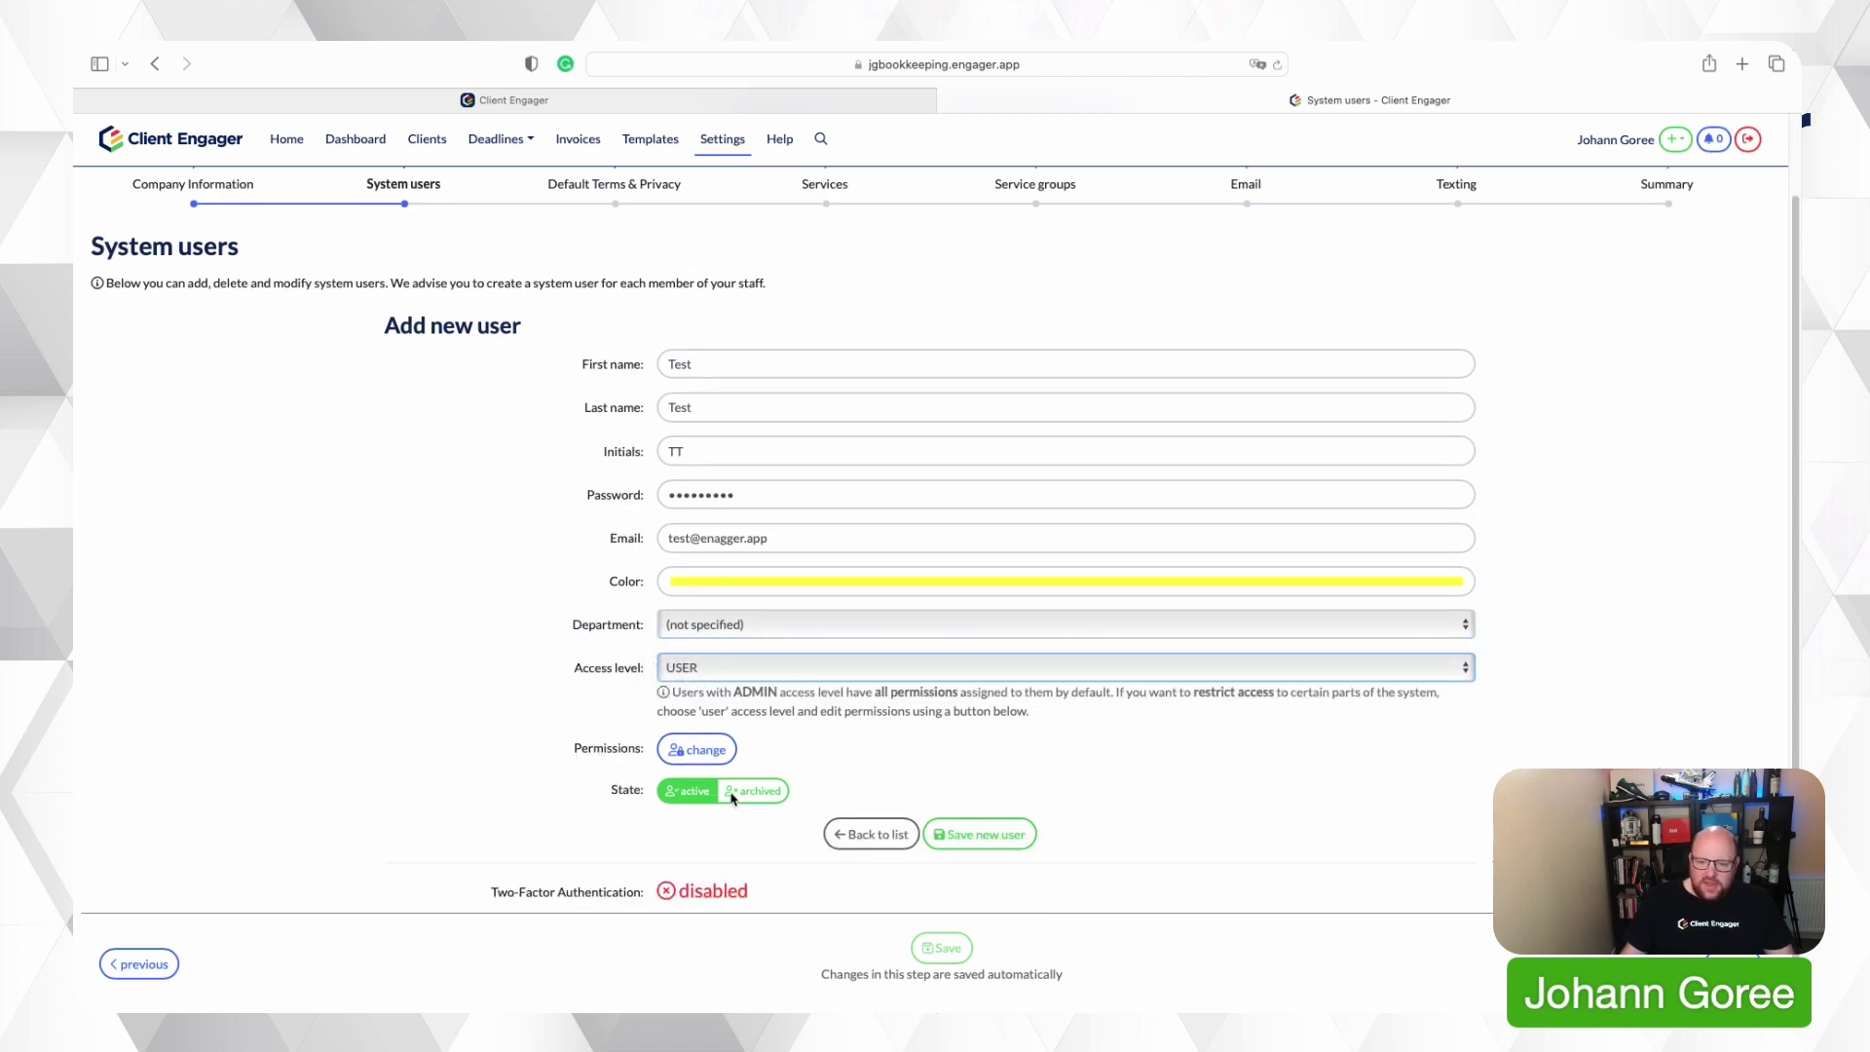
Confirm the test user's permissions unchanged and go to Step 3 Default Terms & Privacy.
left_click(695, 750)
scroll(668, 682, "down", 15)
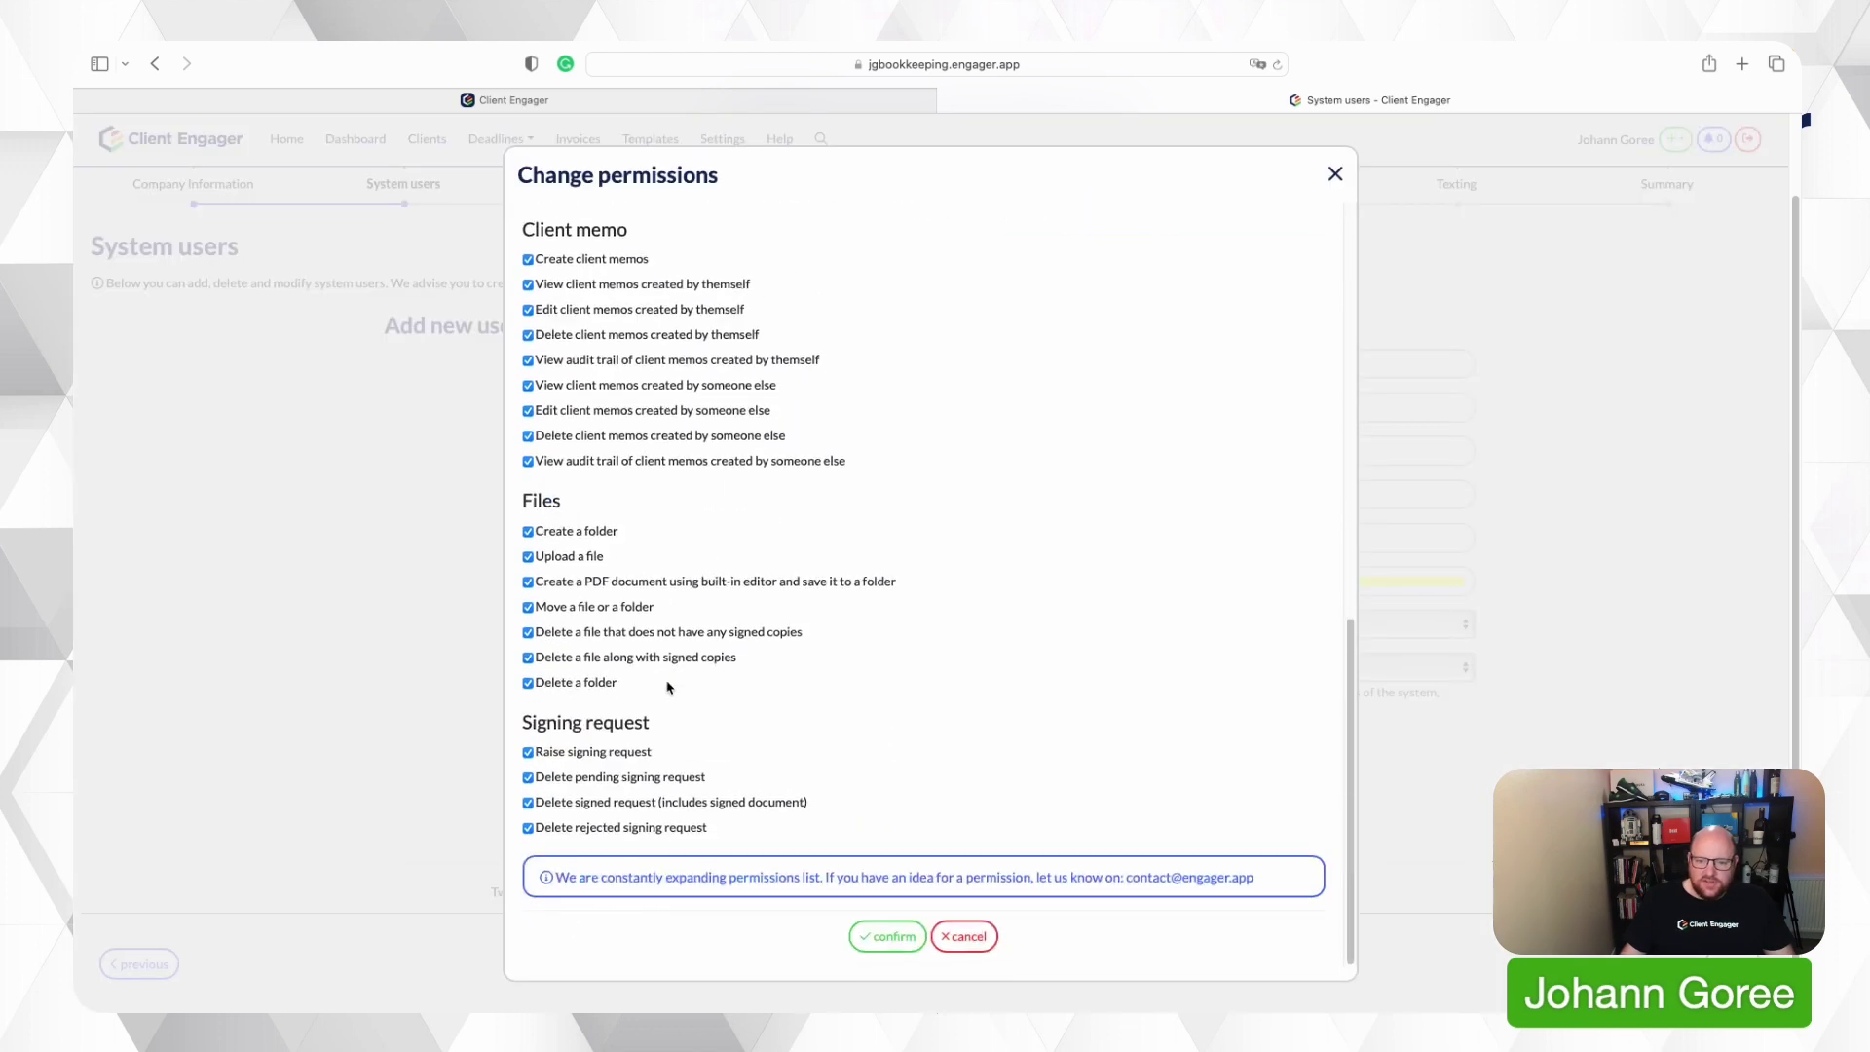
scroll(668, 687, "up", 15)
left_click(913, 953)
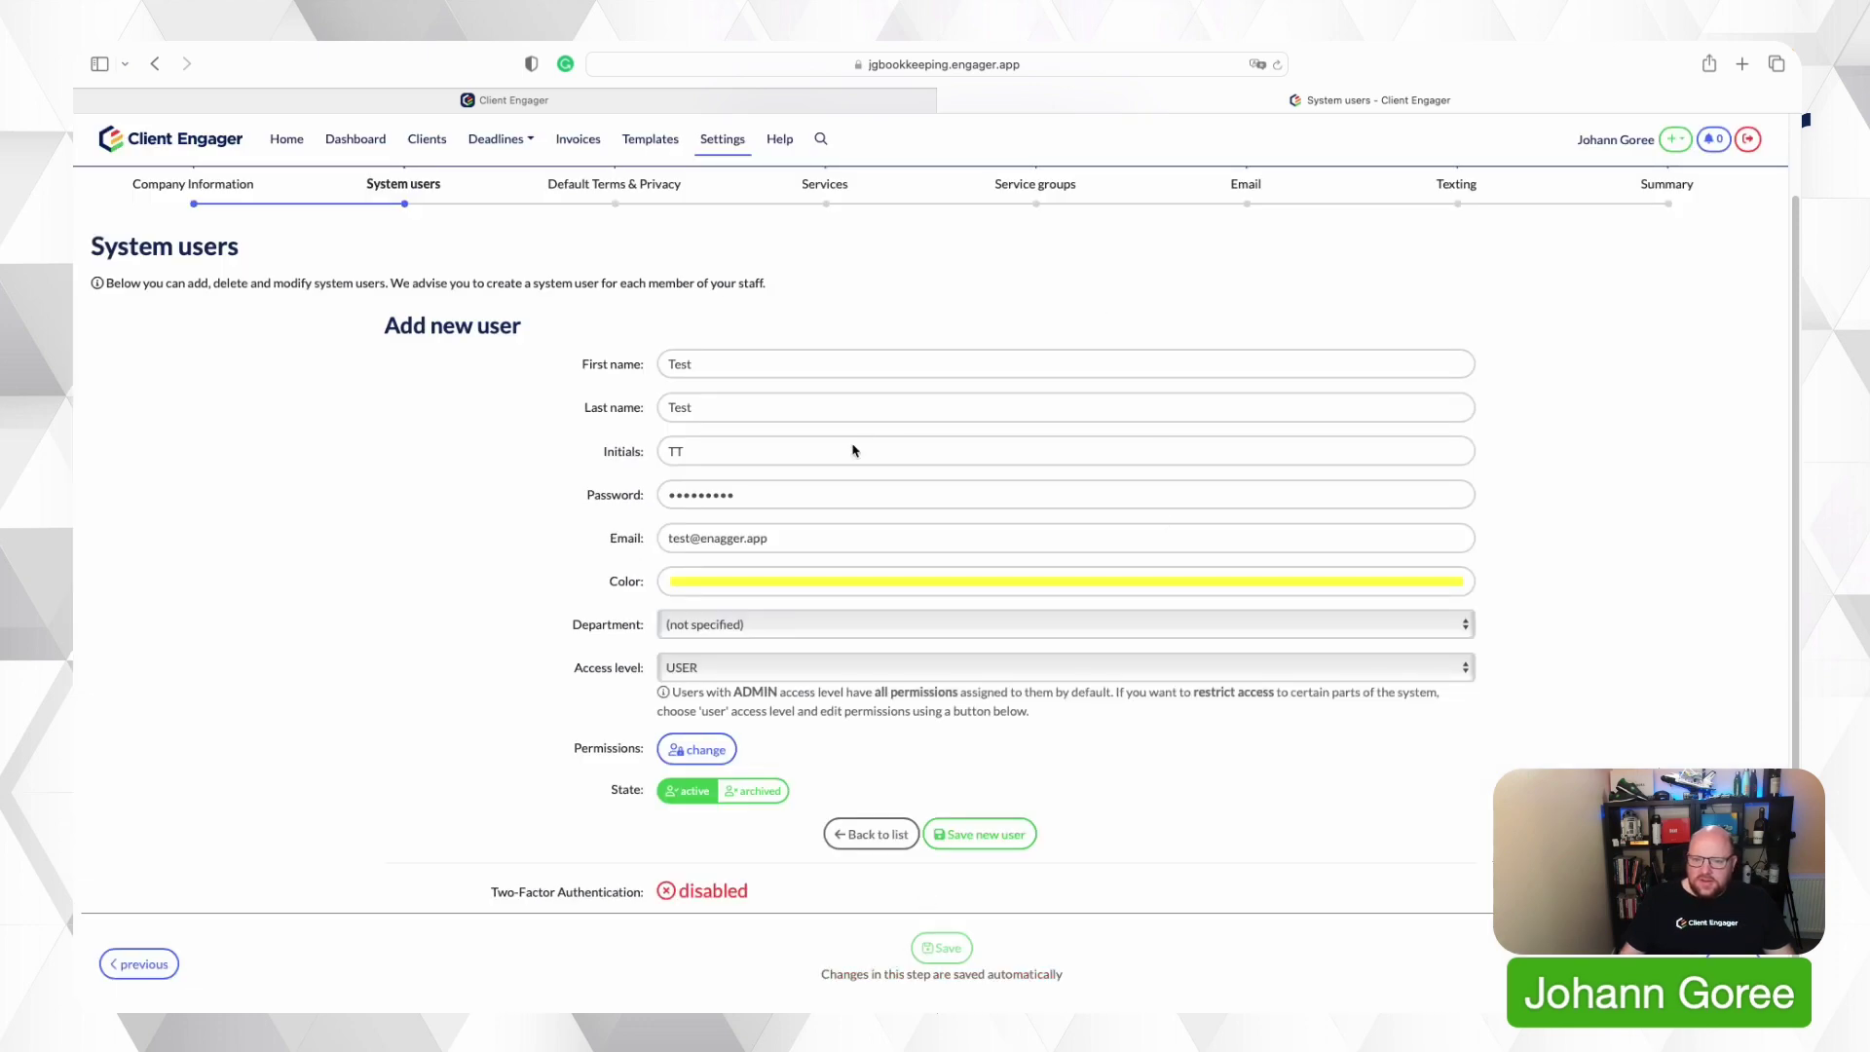
scroll(693, 346, "up", 2)
left_click(650, 275)
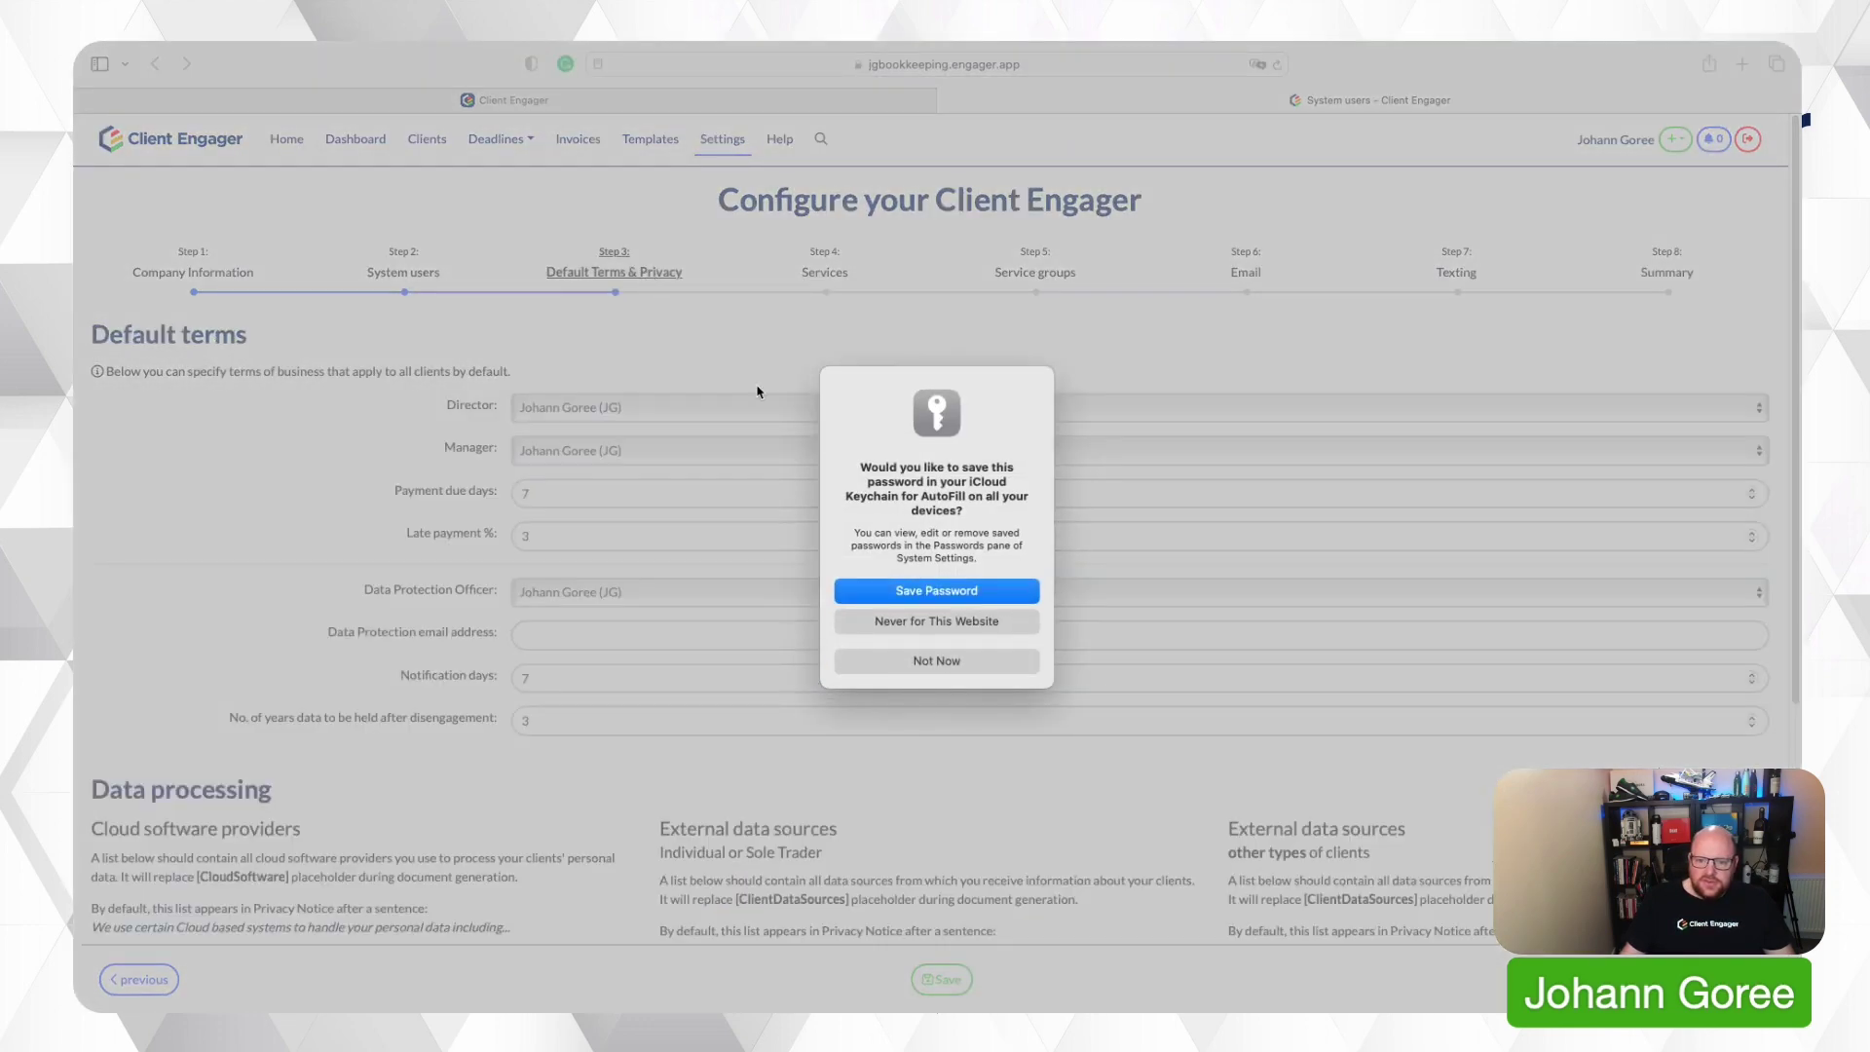
Decline Safari's password save and move through the Services, Service groups and Email settings steps.
left_click(924, 663)
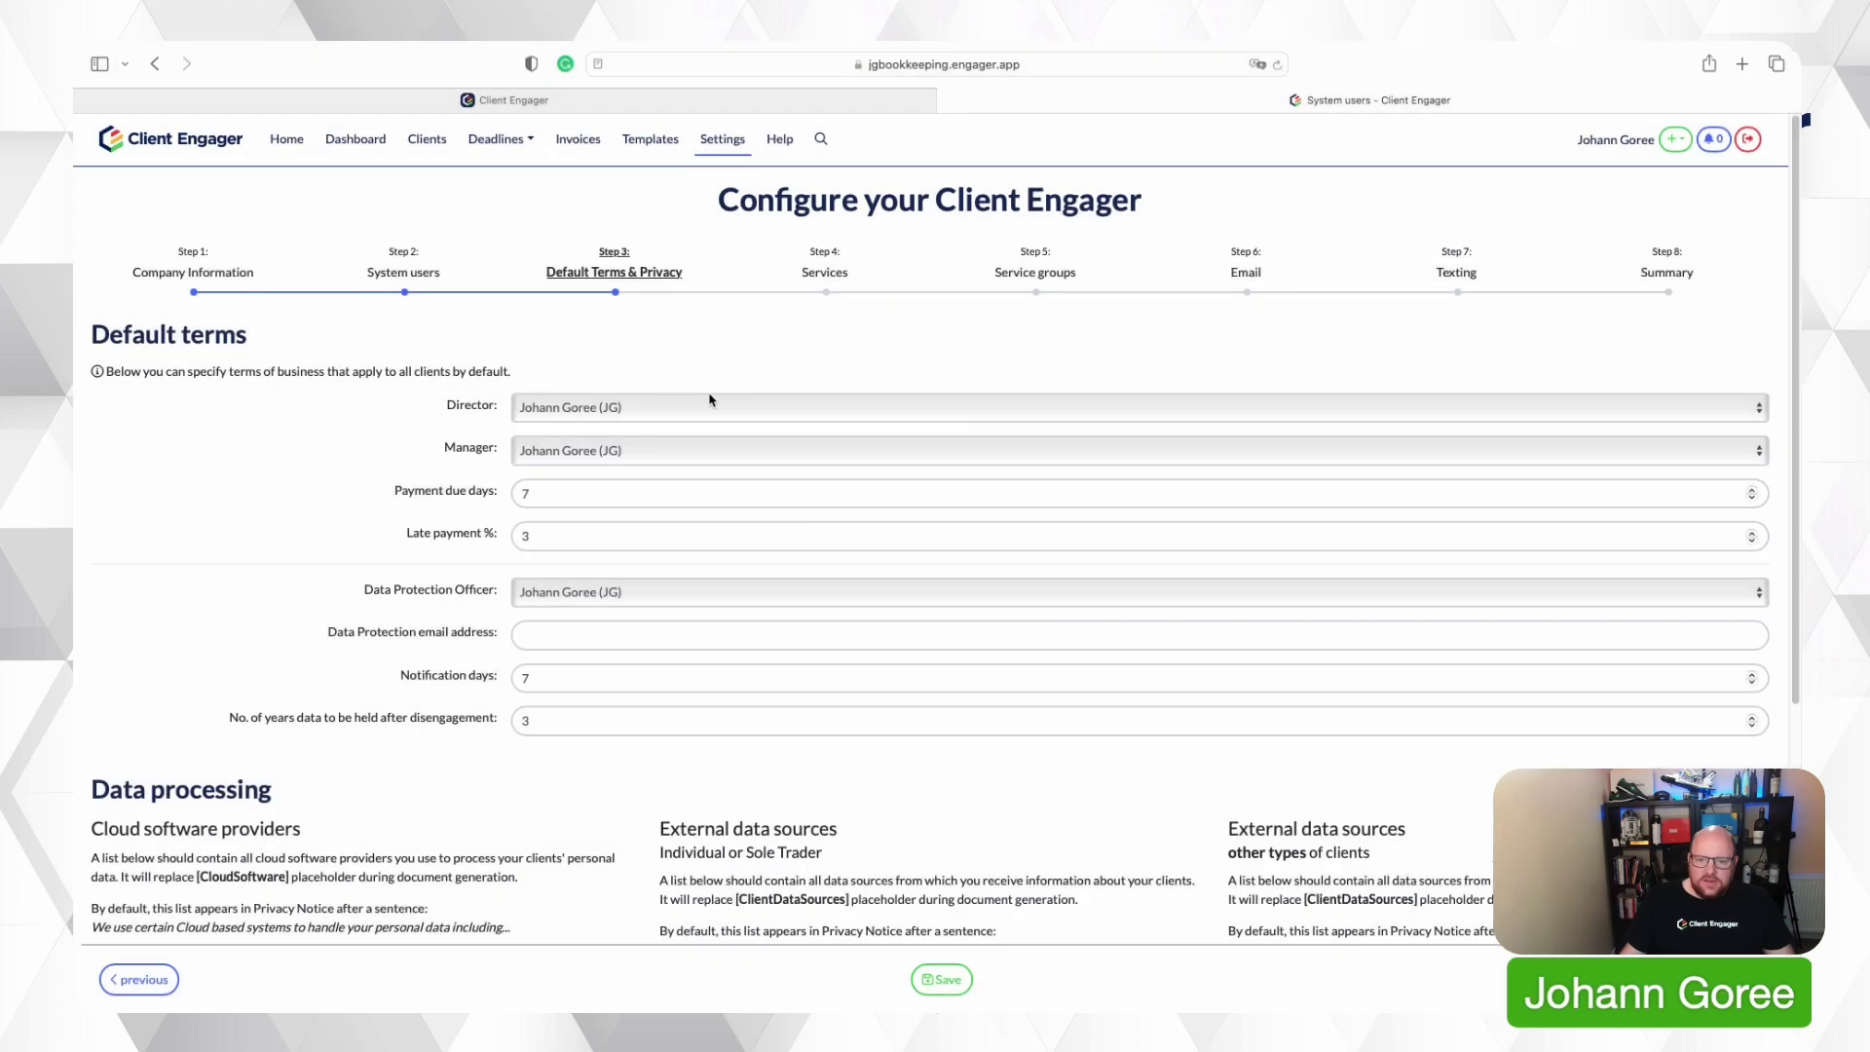
left_click(824, 271)
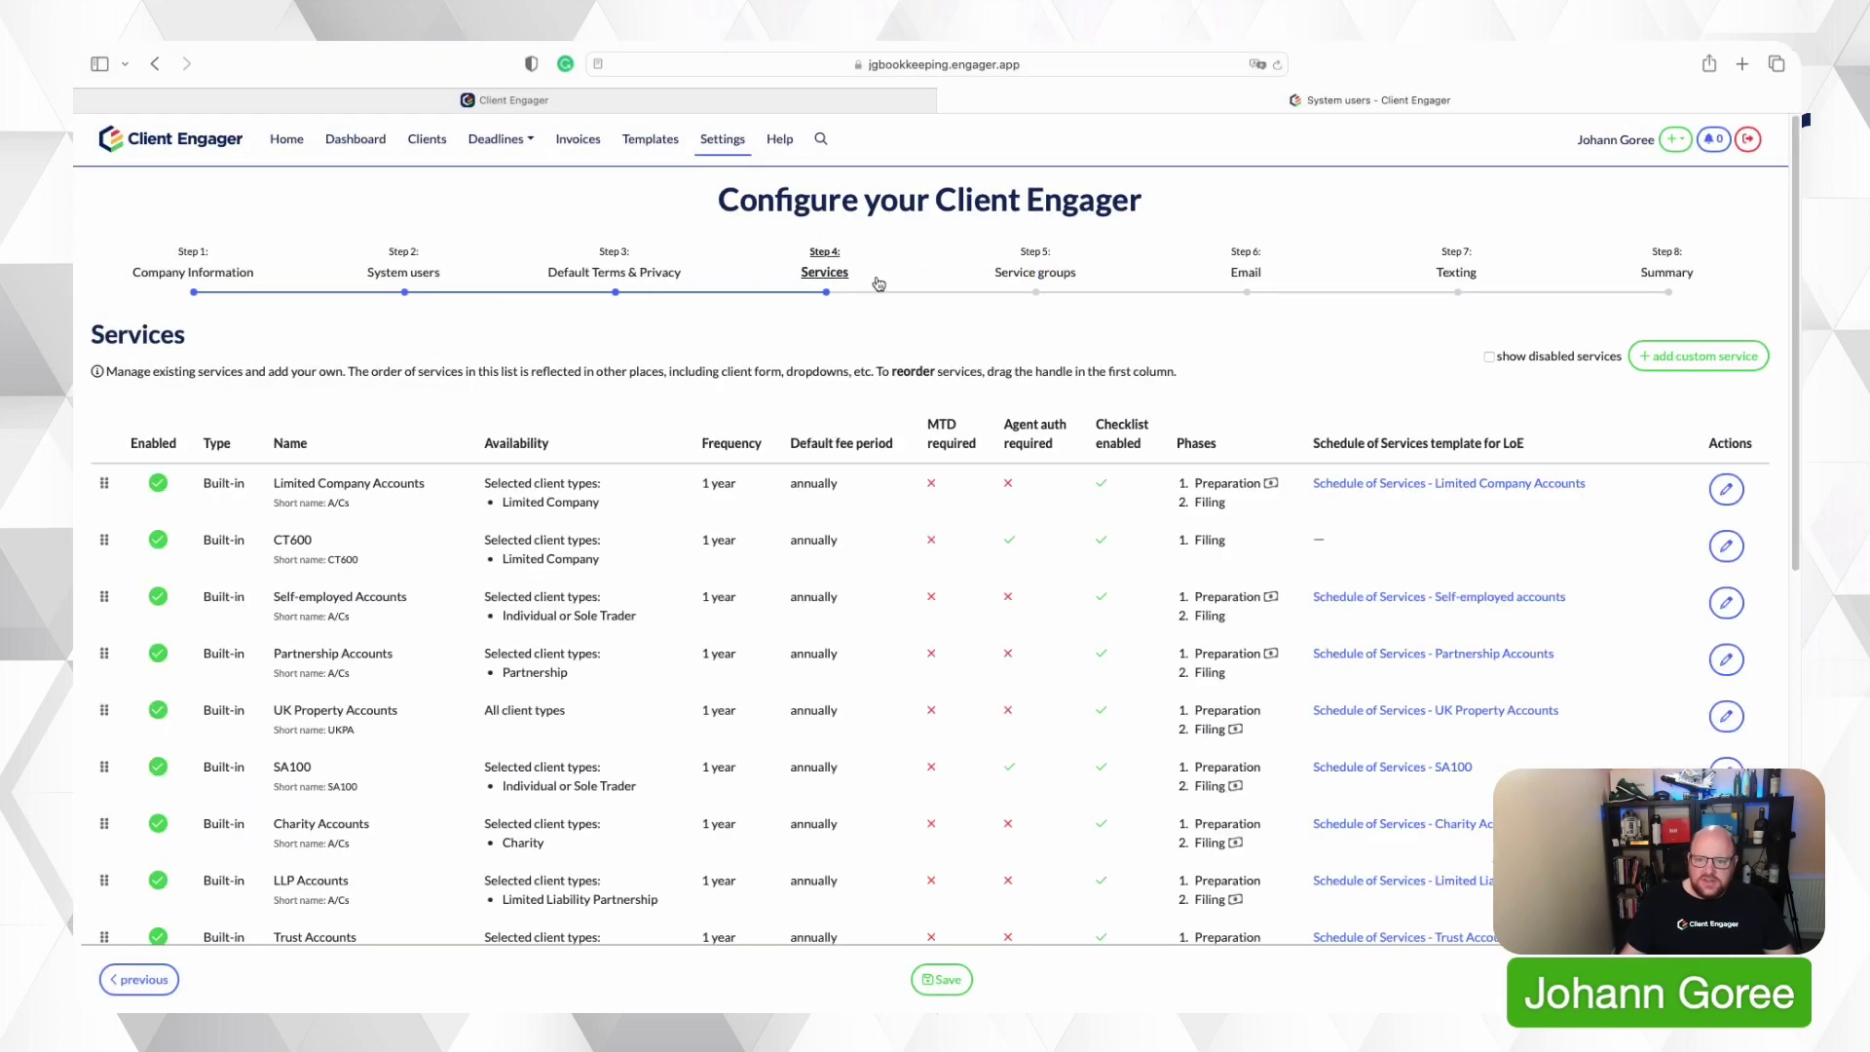
left_click(1062, 275)
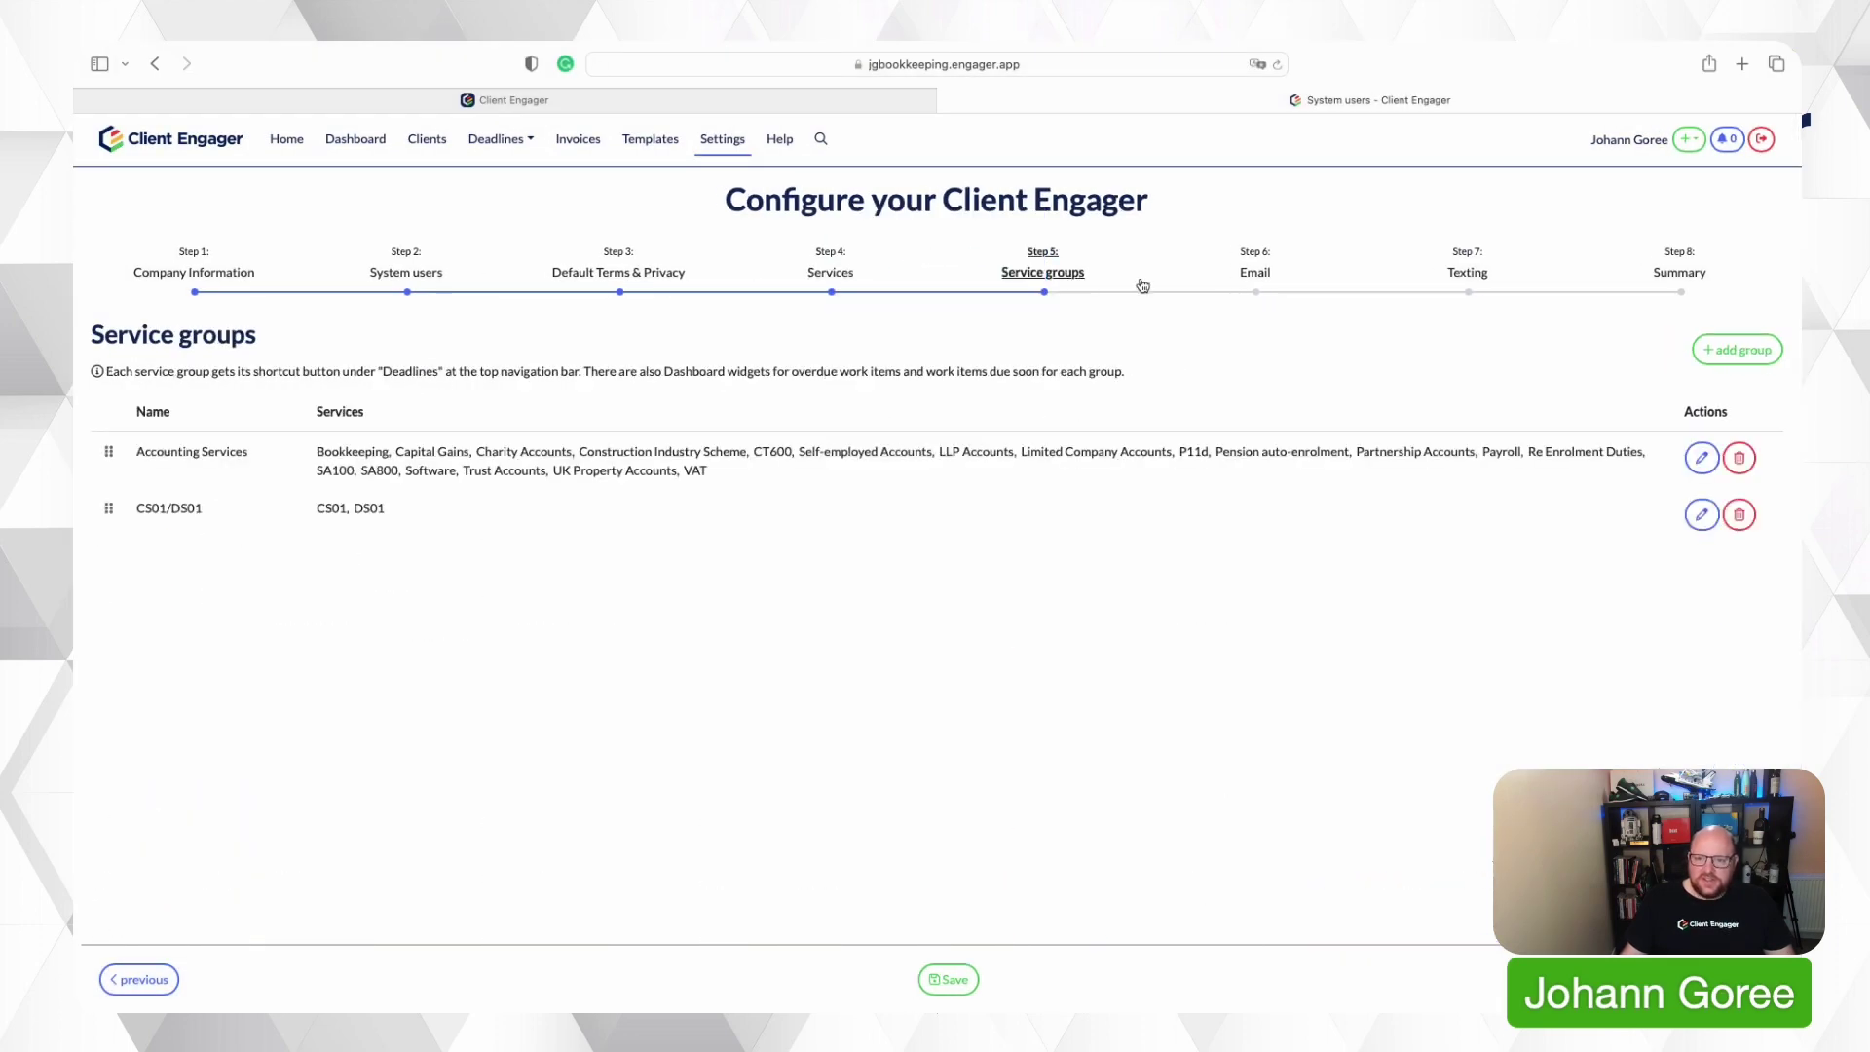
left_click(1262, 283)
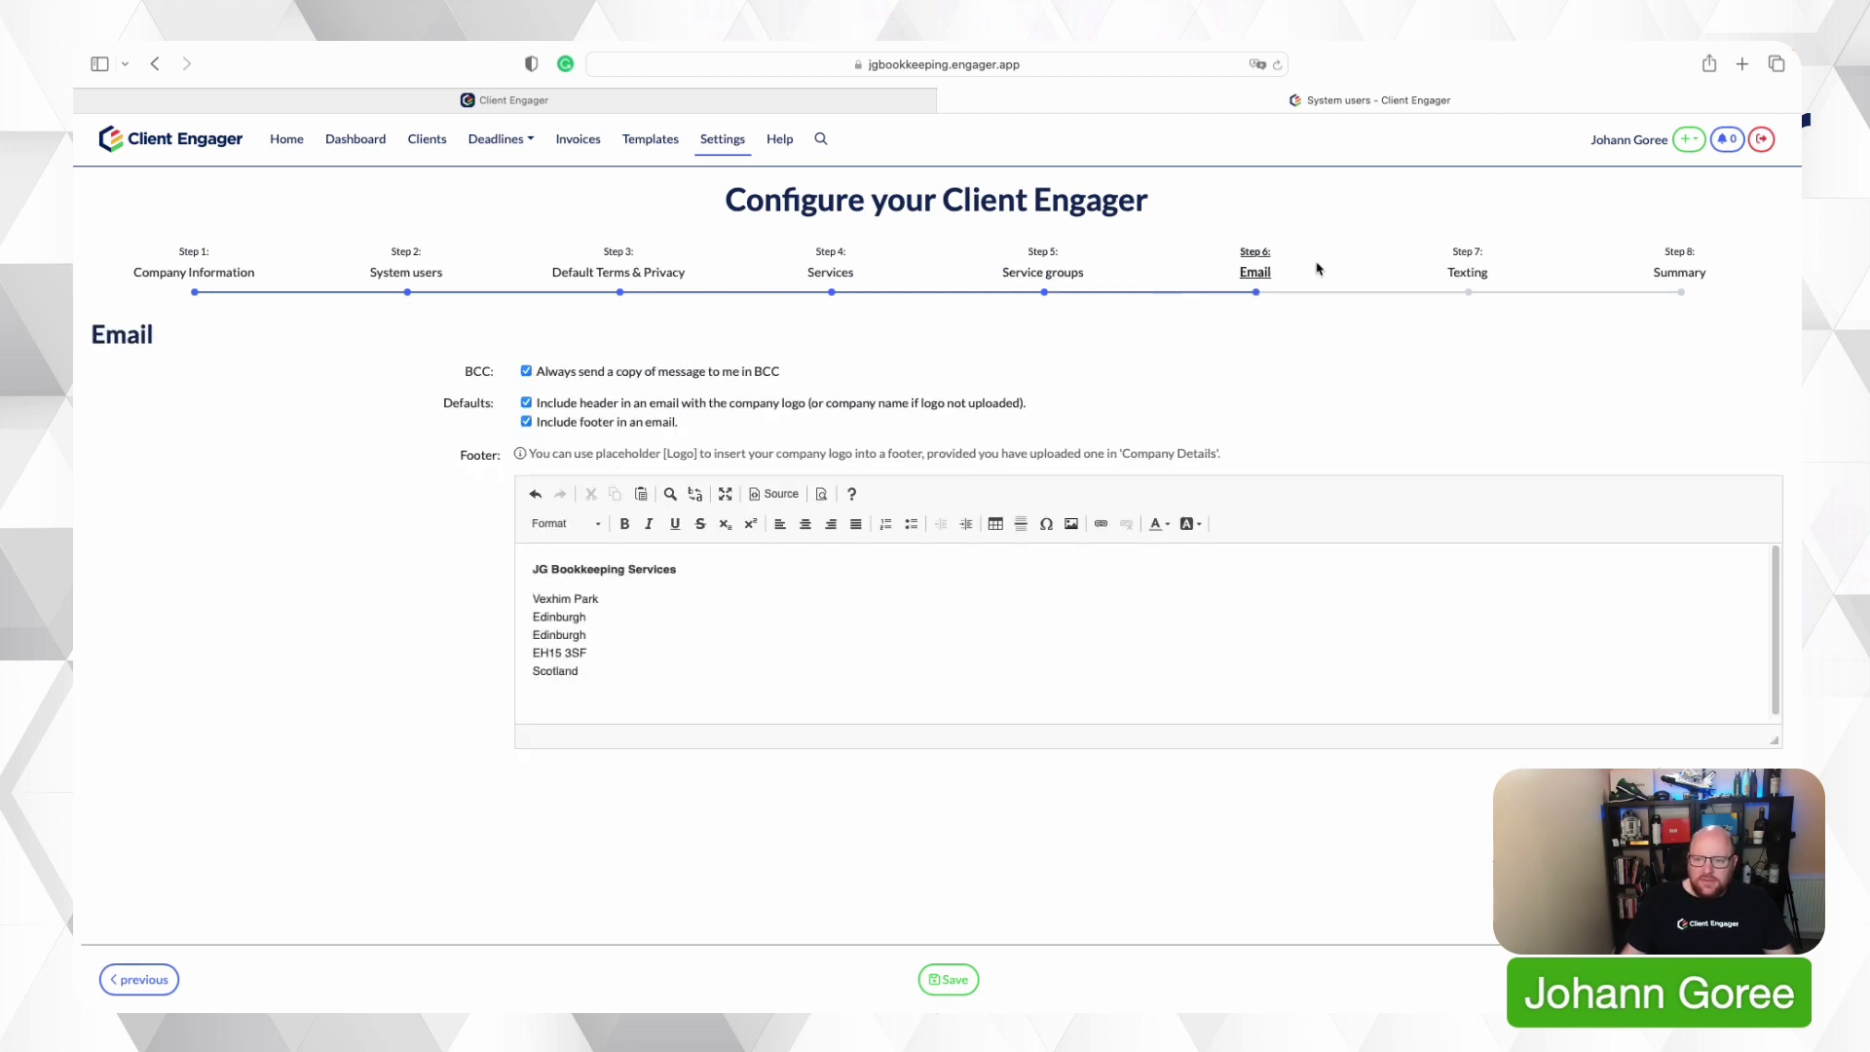
Confirm saving the email settings on the way to Texting, then reach the Summary step.
left_click(1451, 275)
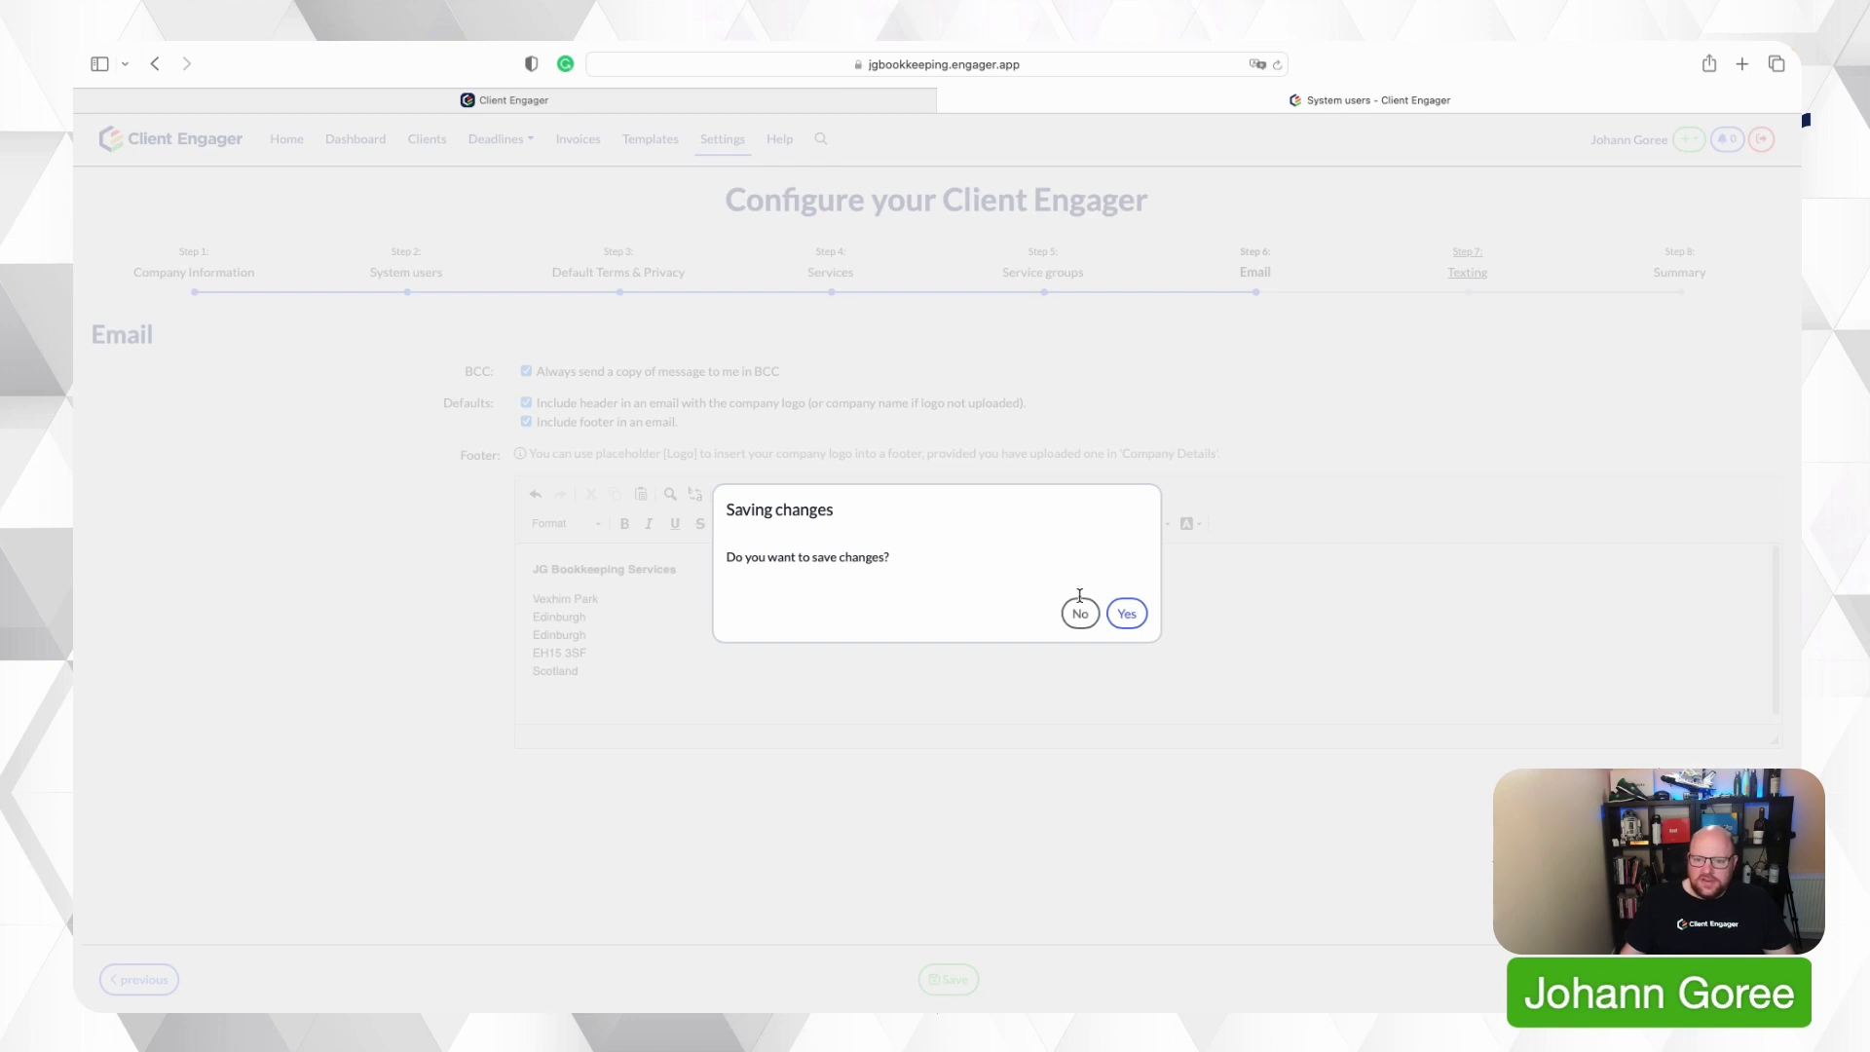
left_click(1126, 612)
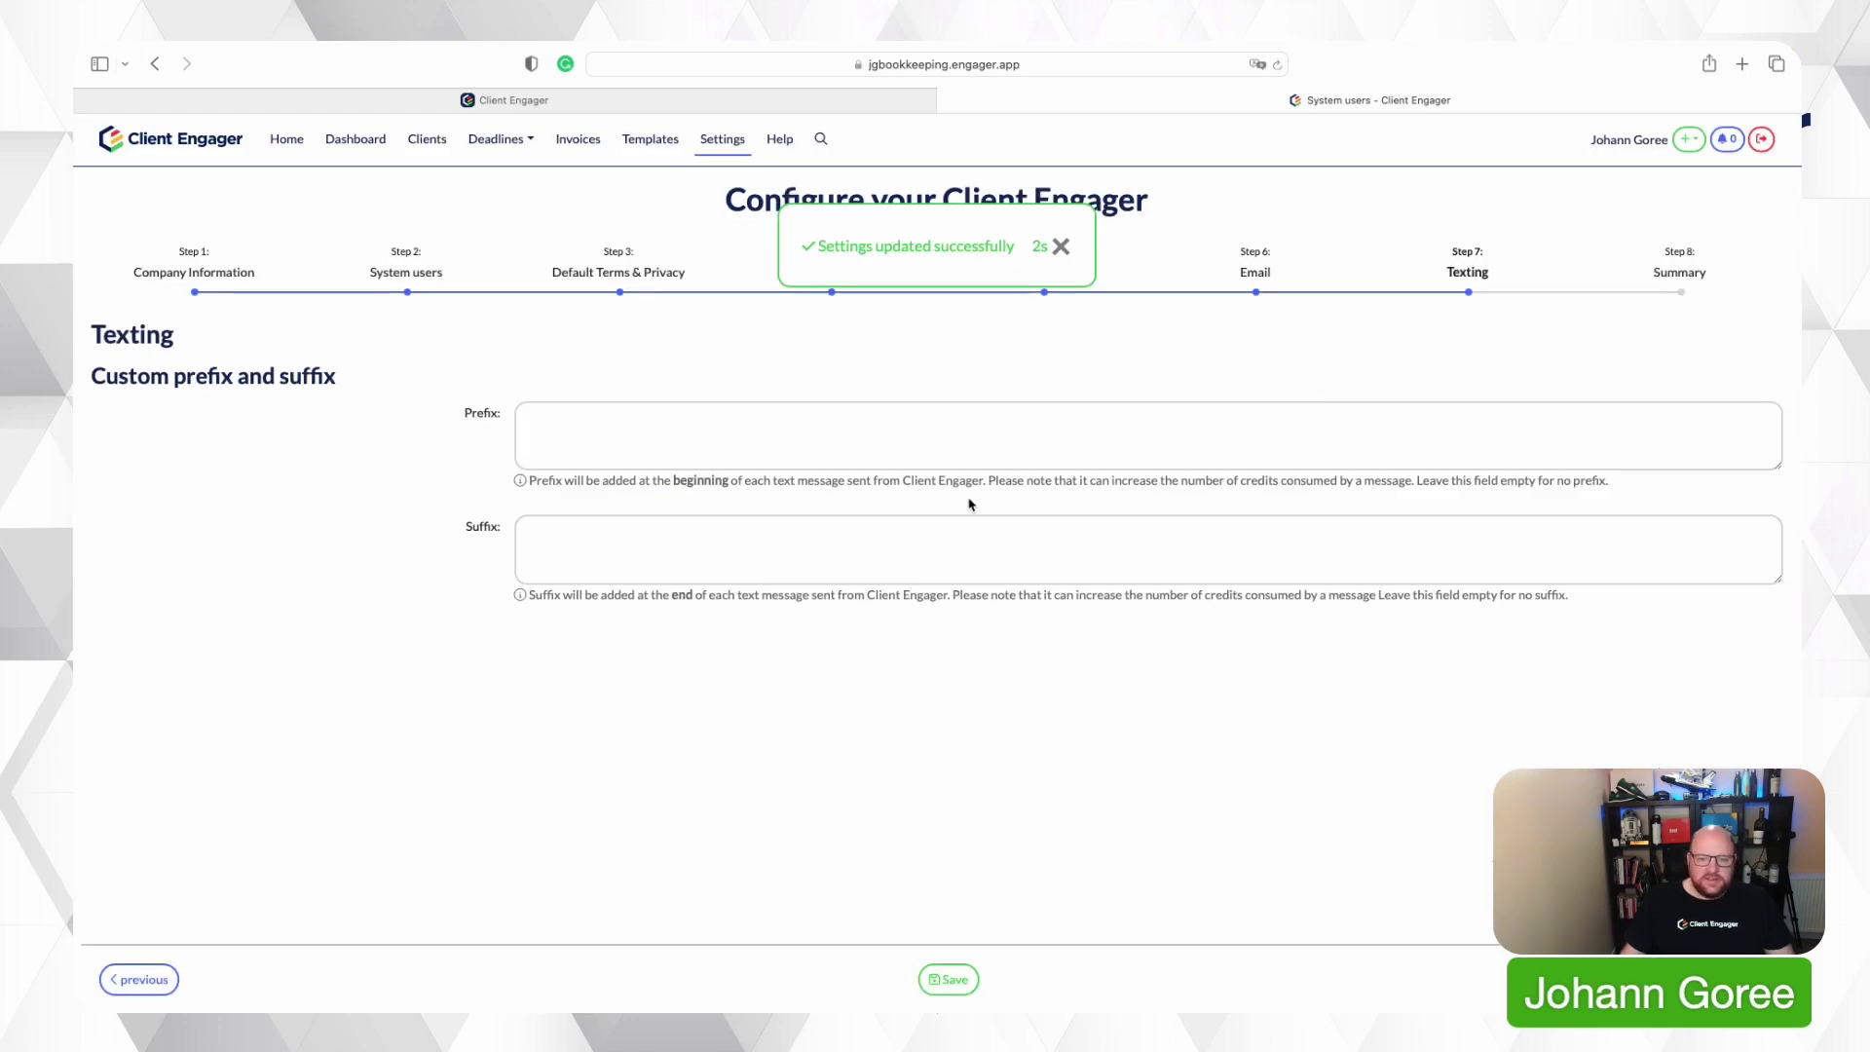
left_click(1663, 278)
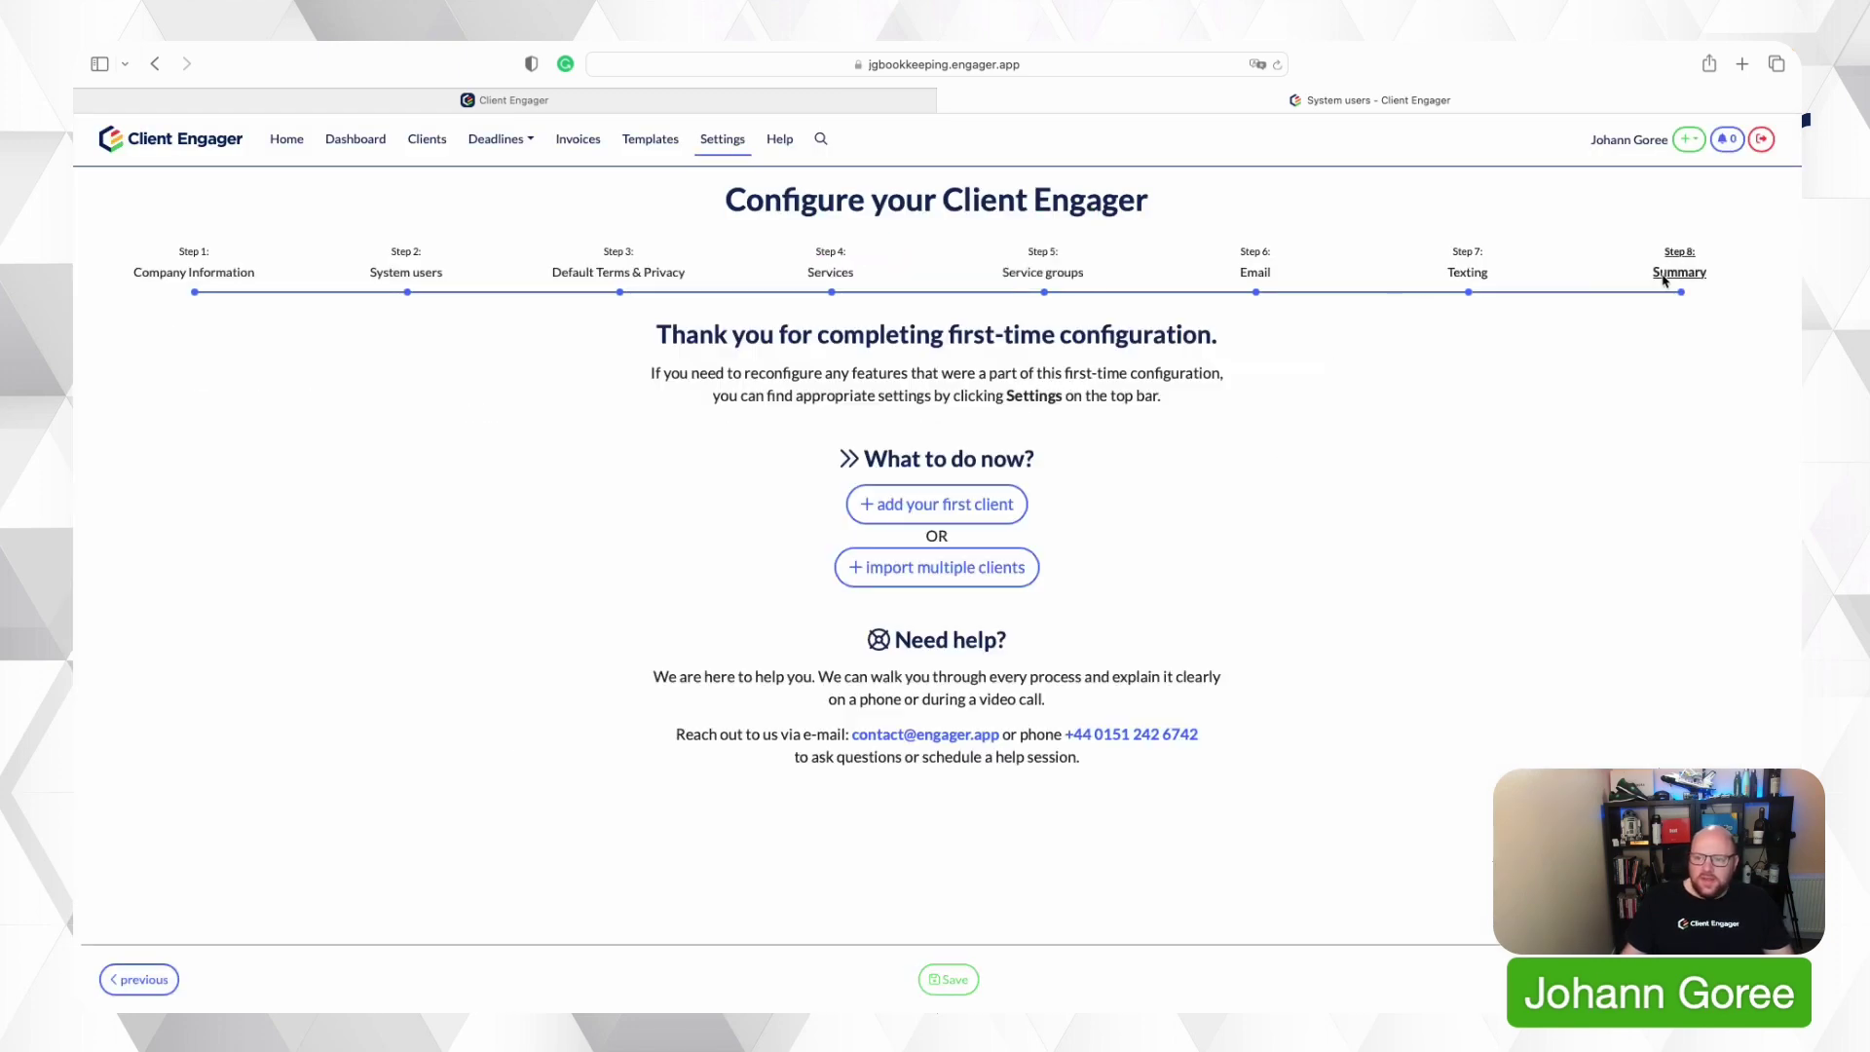